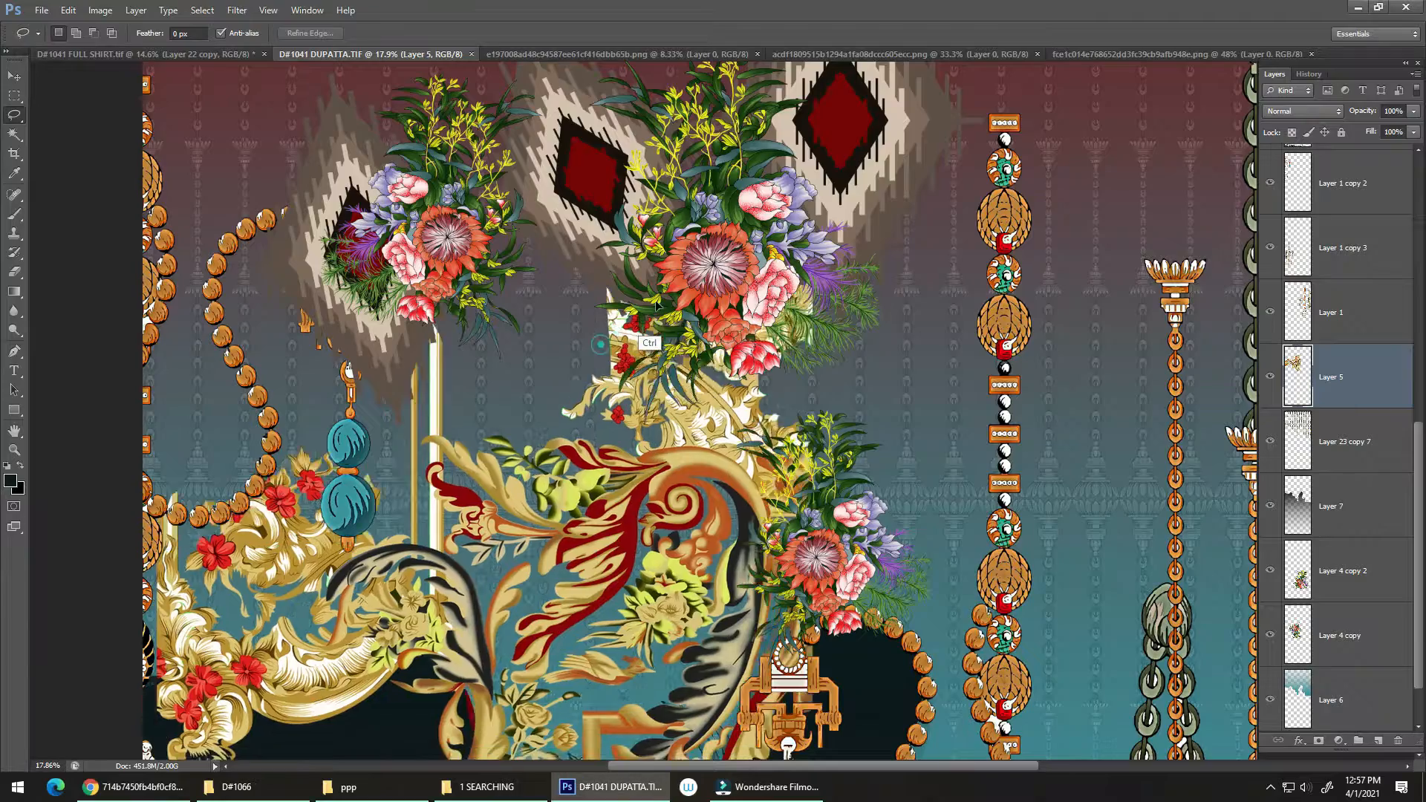
On Layer 5, lasso the gold ornament to the left of the central bouquet, above the scroll motif, and delete it.
key("ctrl+z")
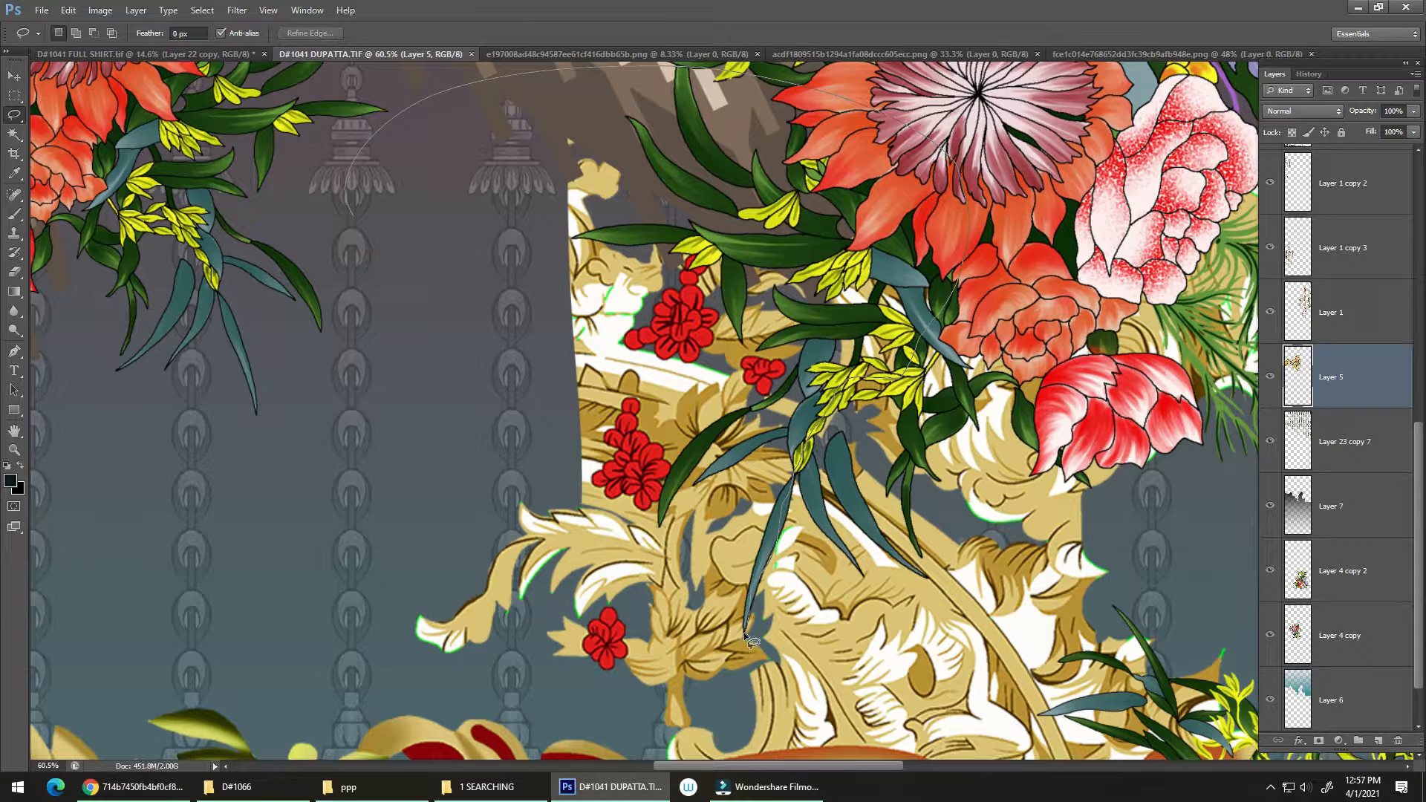
left_click_drag(304, 647, 205, 450)
scroll(750, 416, "down", 5)
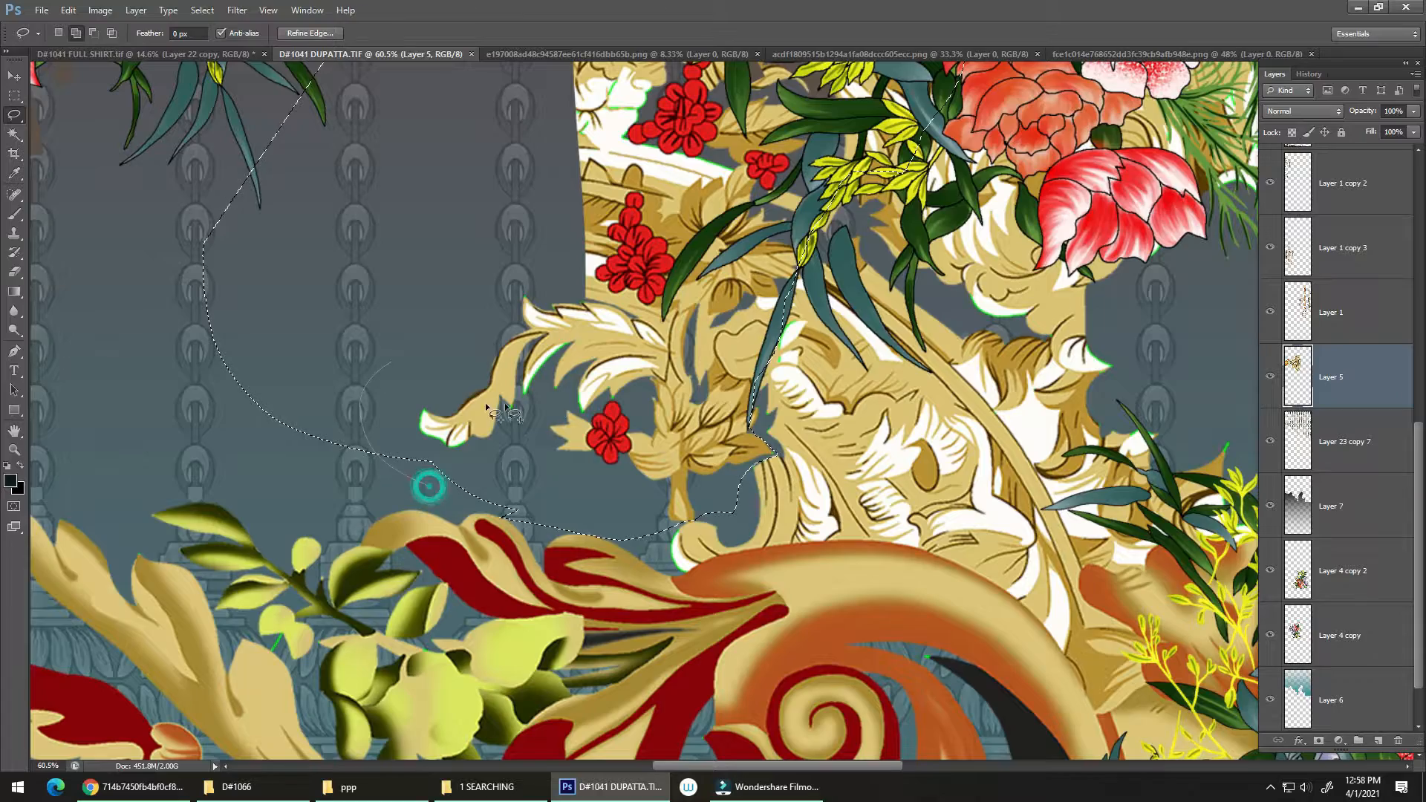
left_click_drag(486, 407, 505, 407)
mouse_move(881, 195)
left_mouse_down()
mouse_move(762, 336)
mouse_move(682, 326)
left_mouse_up()
scroll(773, 386, "down", 8)
key("Delete")
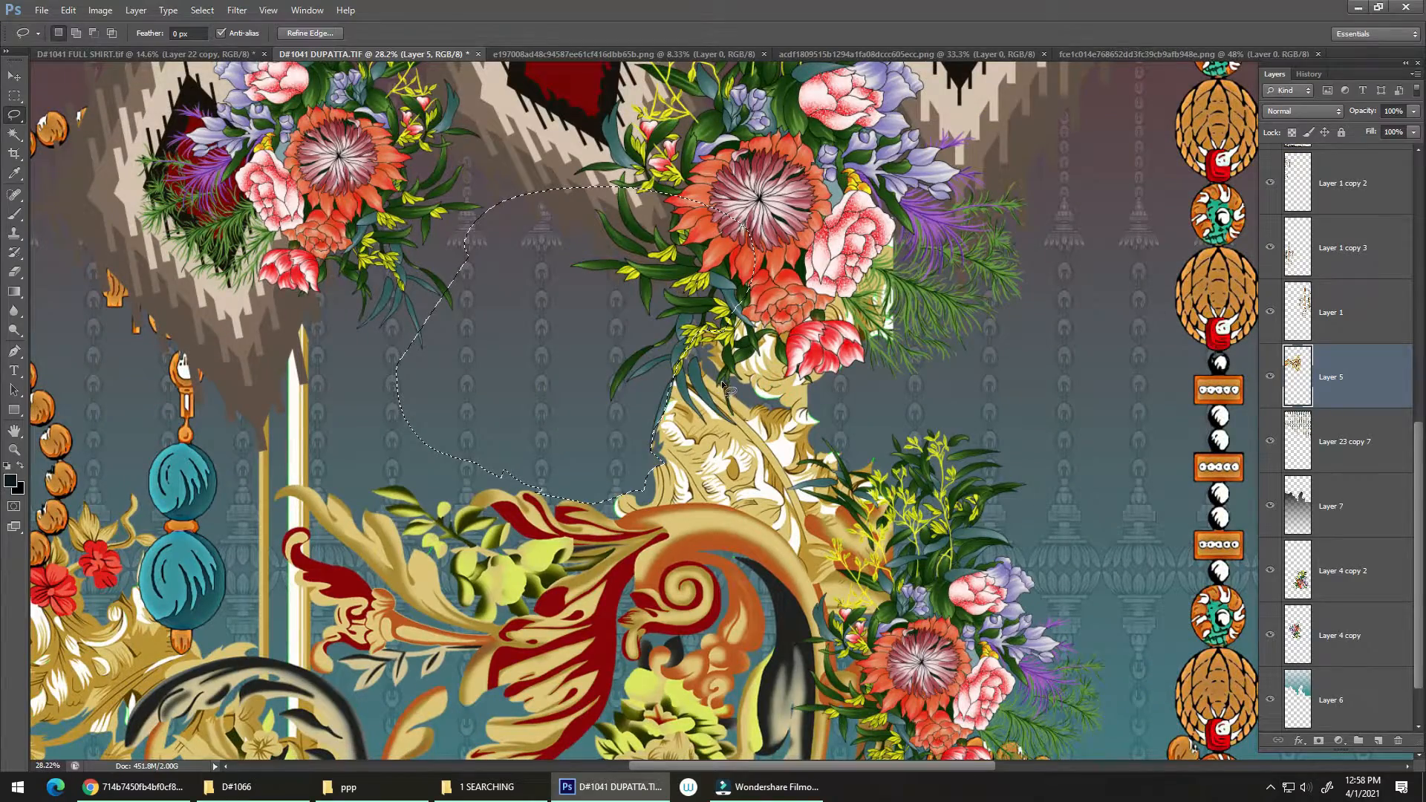
Examine the dupatta layout, including the ribbon and chain motifs, the teal panel and both side edges.
scroll(780, 369, "down", 8)
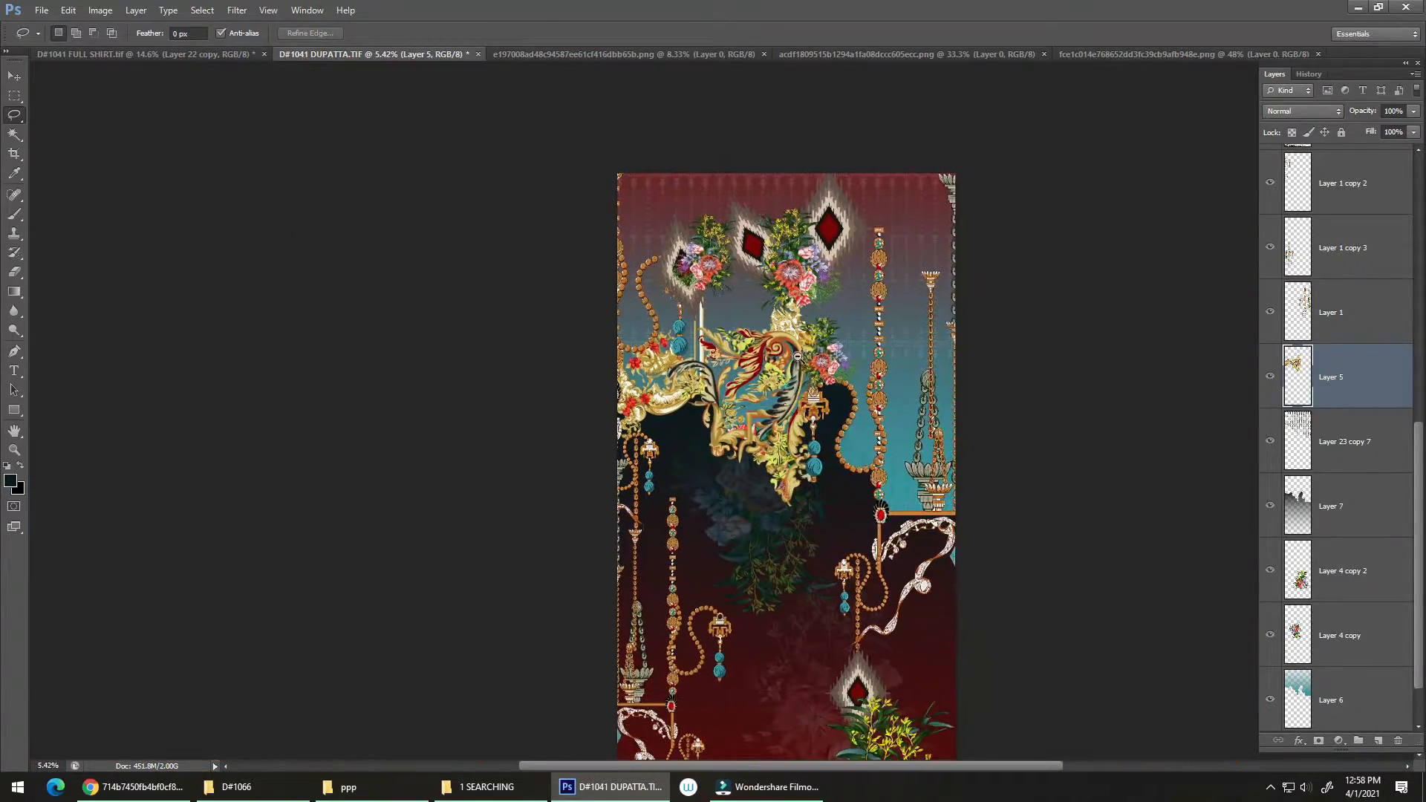
scroll(799, 341, "up", 3)
scroll(753, 299, "down", 2)
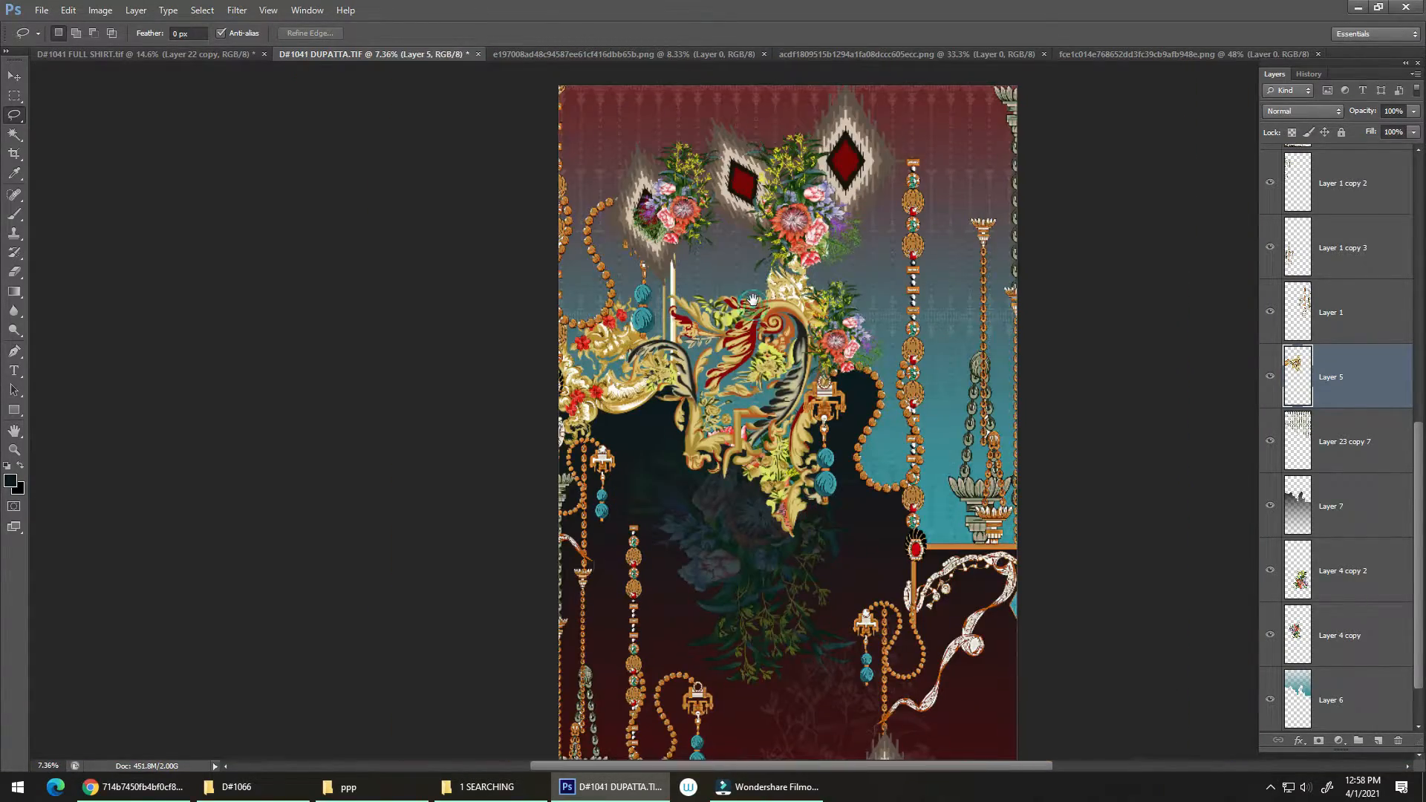
left_click_drag(826, 555, 805, 325)
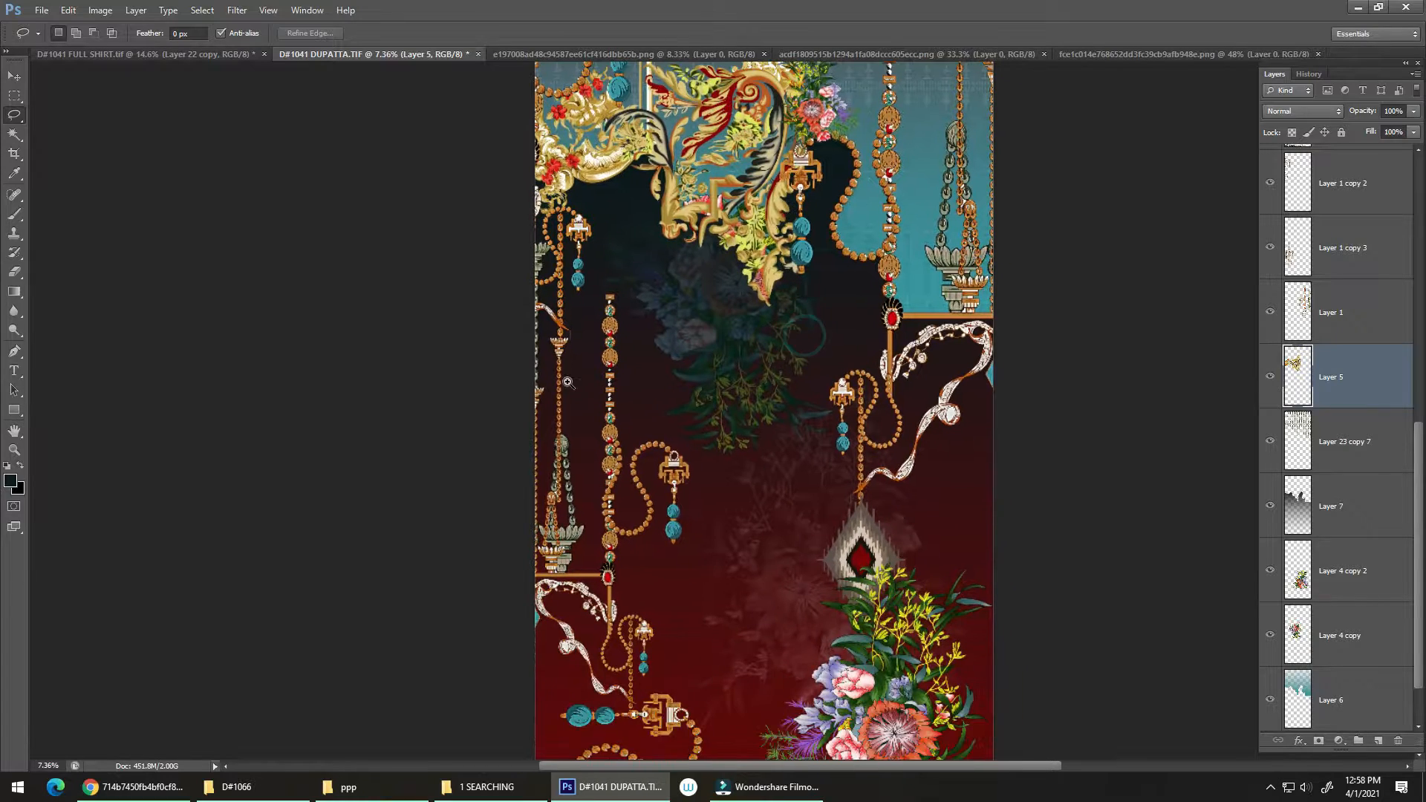
scroll(577, 386, "down", 3)
left_click_drag(683, 463, 731, 381)
scroll(672, 417, "up", 1)
scroll(680, 404, "down", 2)
scroll(716, 413, "up", 2)
scroll(639, 346, "up", 3)
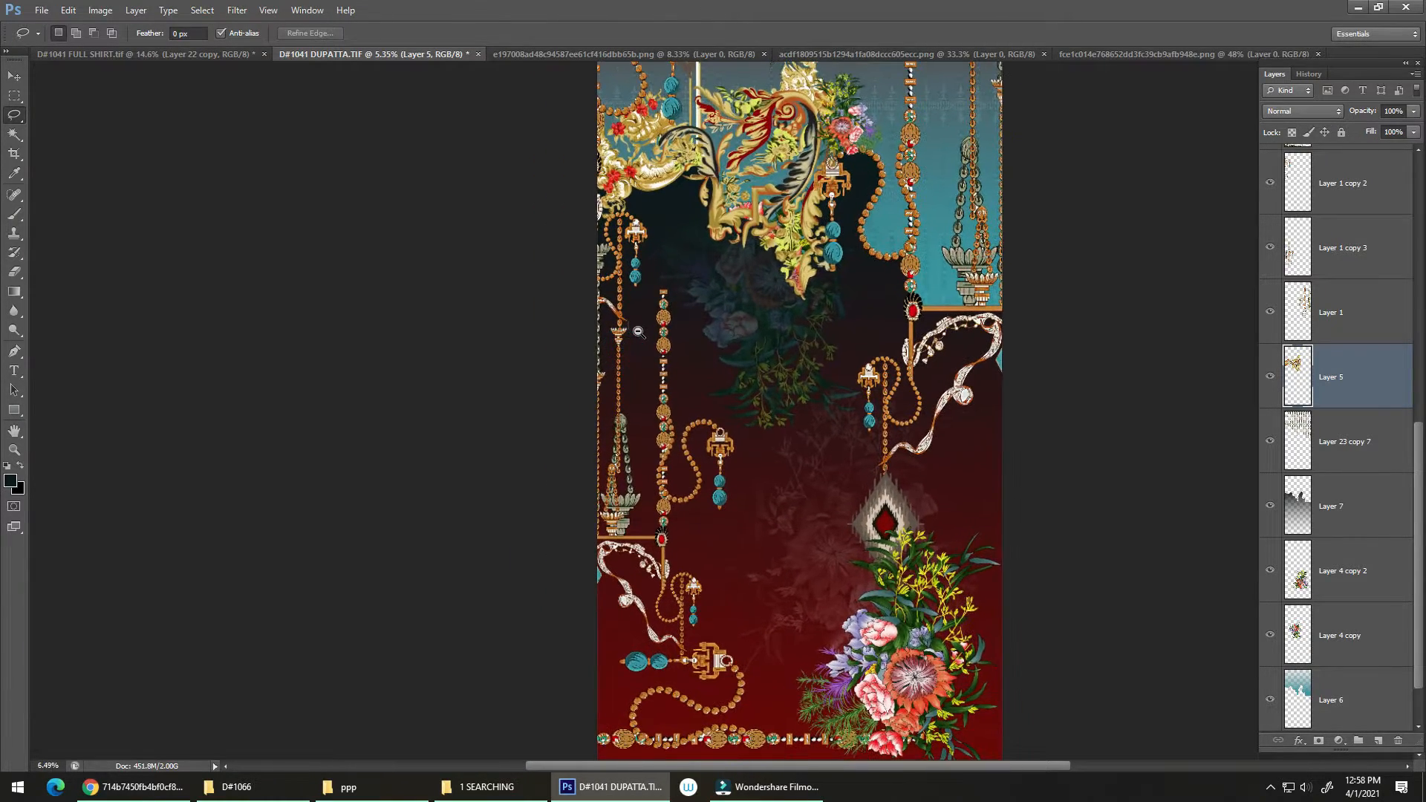
scroll(648, 330, "down", 1)
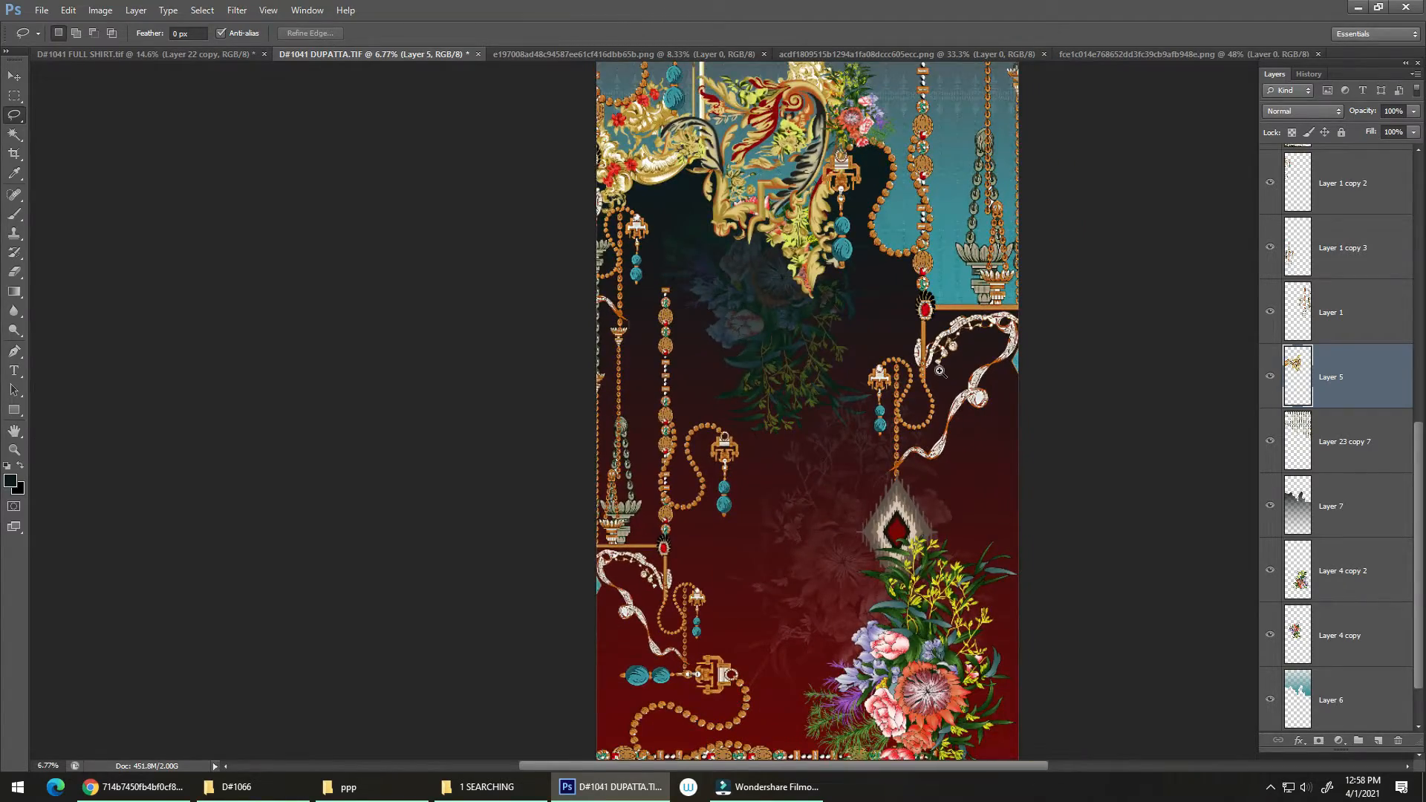
scroll(940, 370, "up", 6)
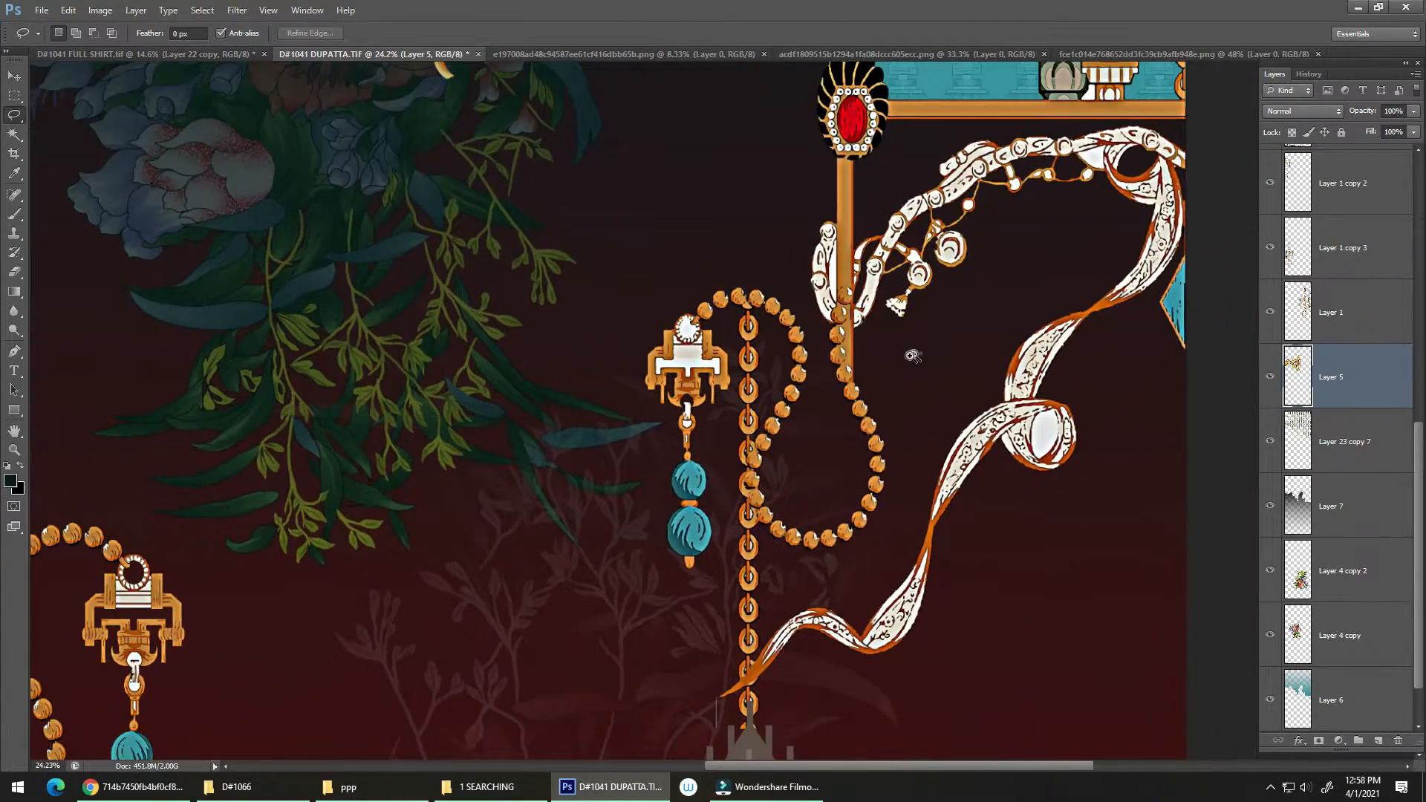
scroll(912, 355, "down", 4)
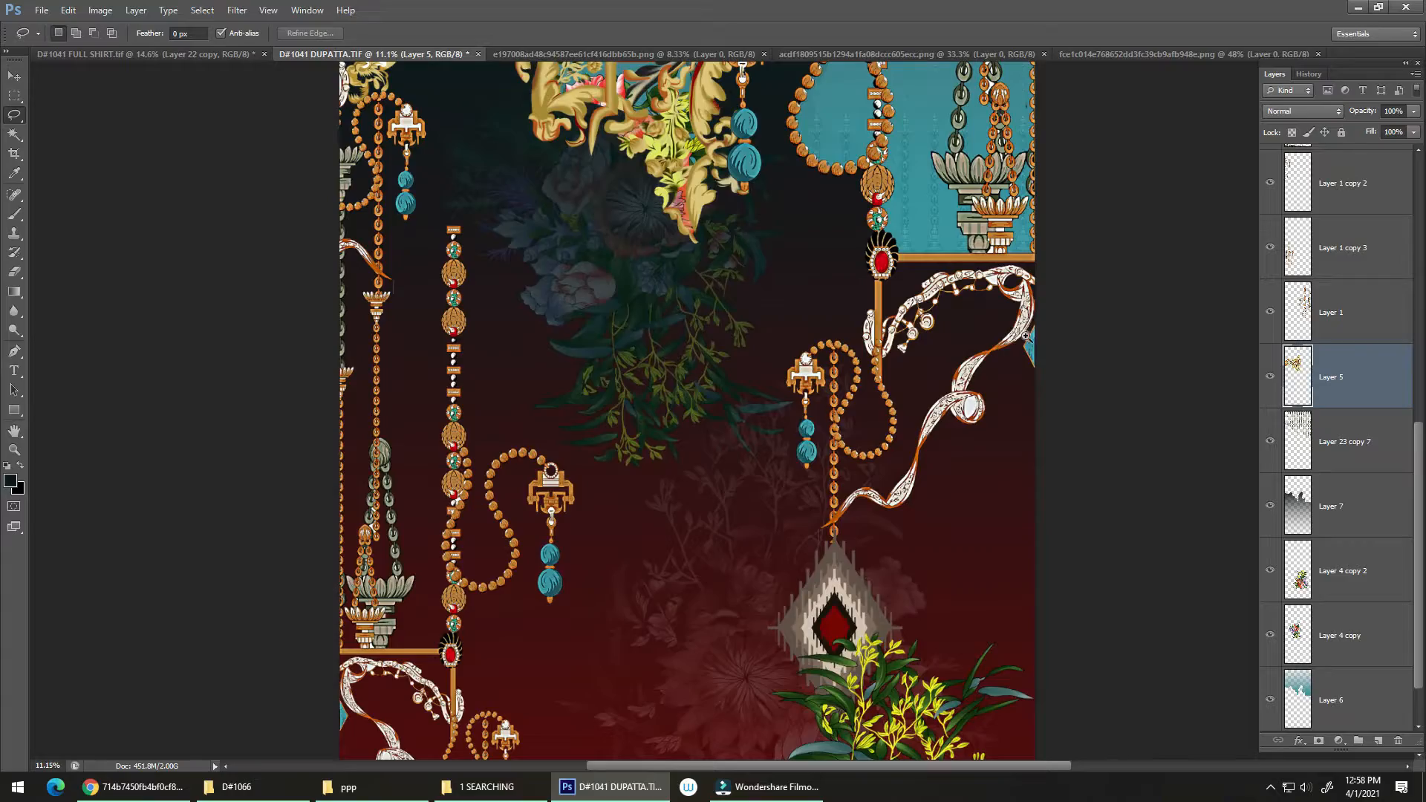
scroll(1026, 336, "up", 7)
scroll(923, 388, "down", 4)
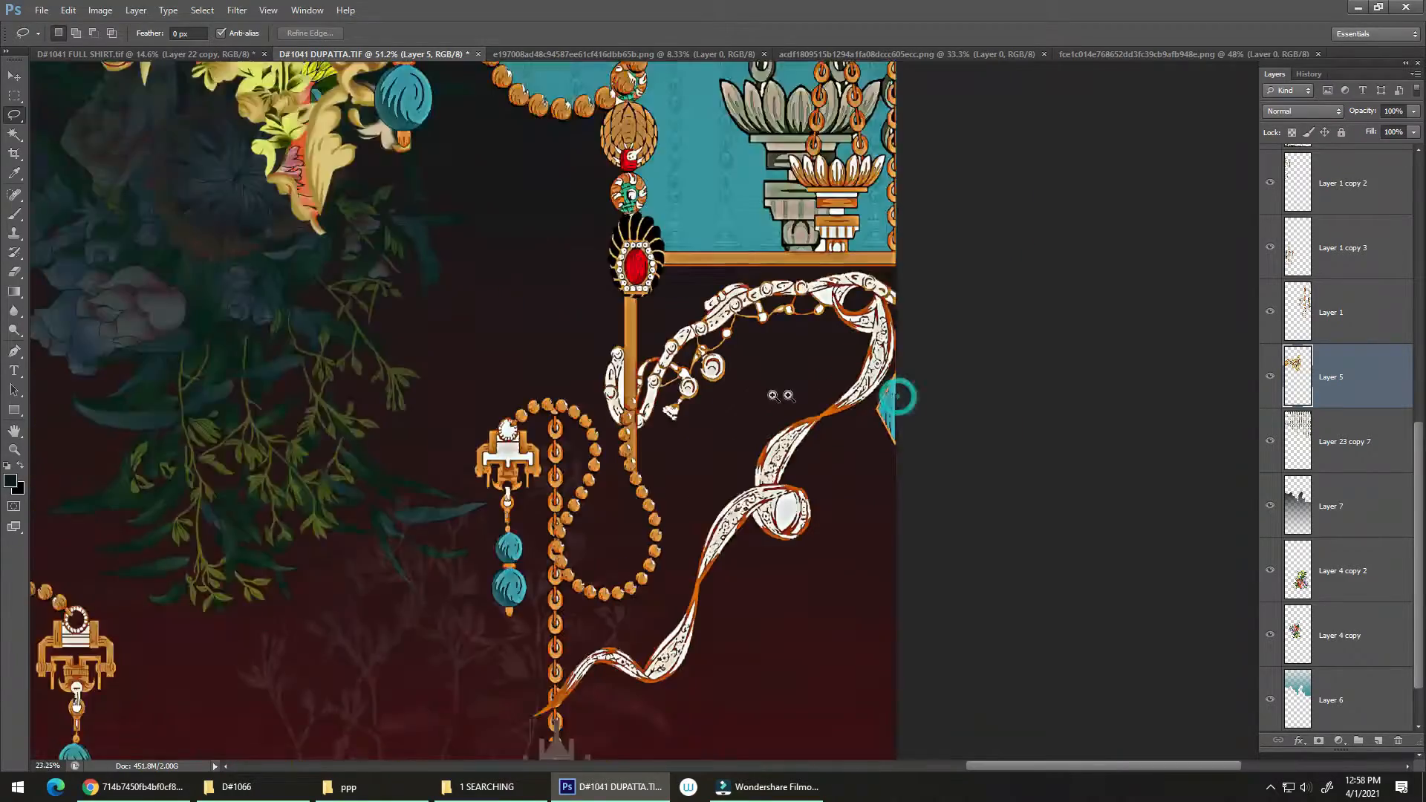
scroll(780, 396, "down", 6)
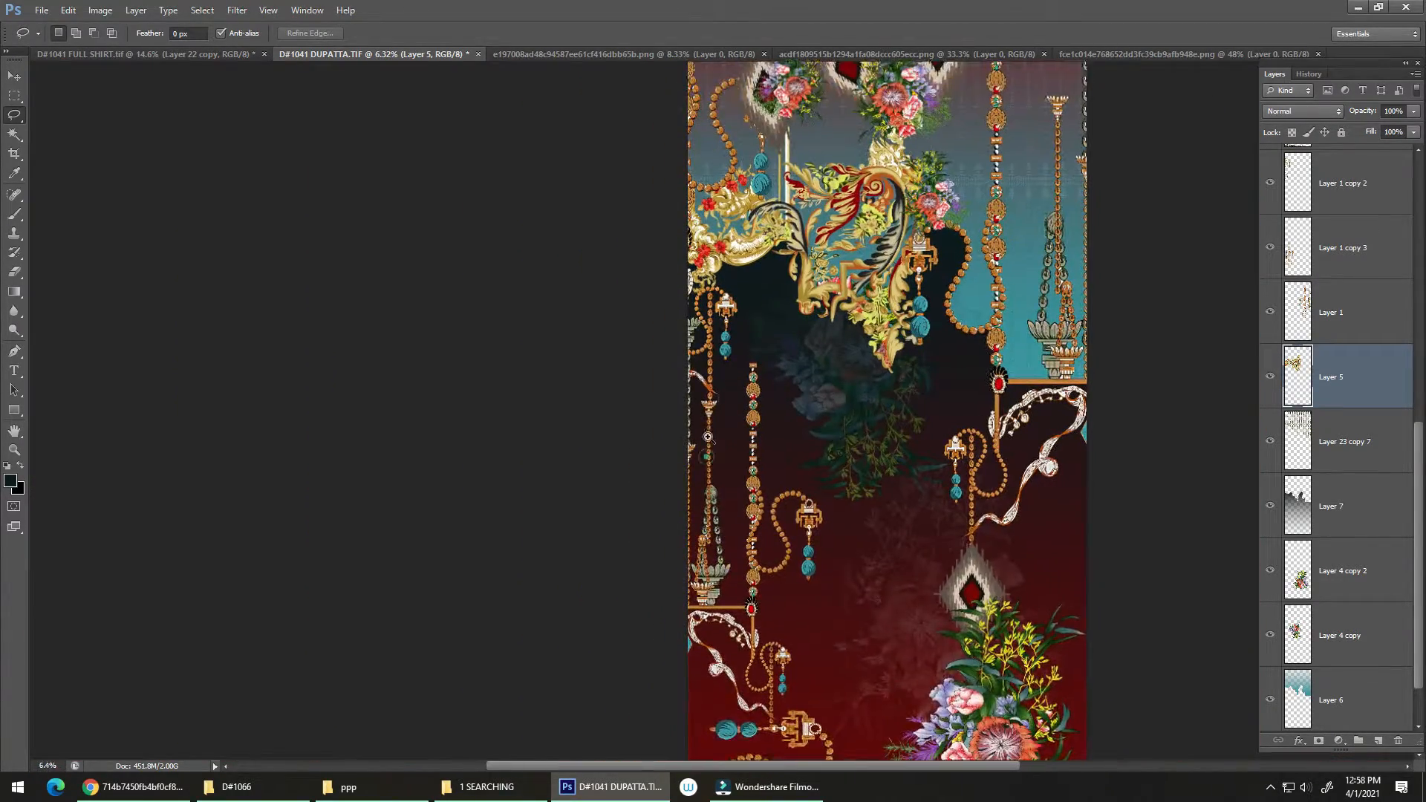
scroll(708, 437, "up", 4)
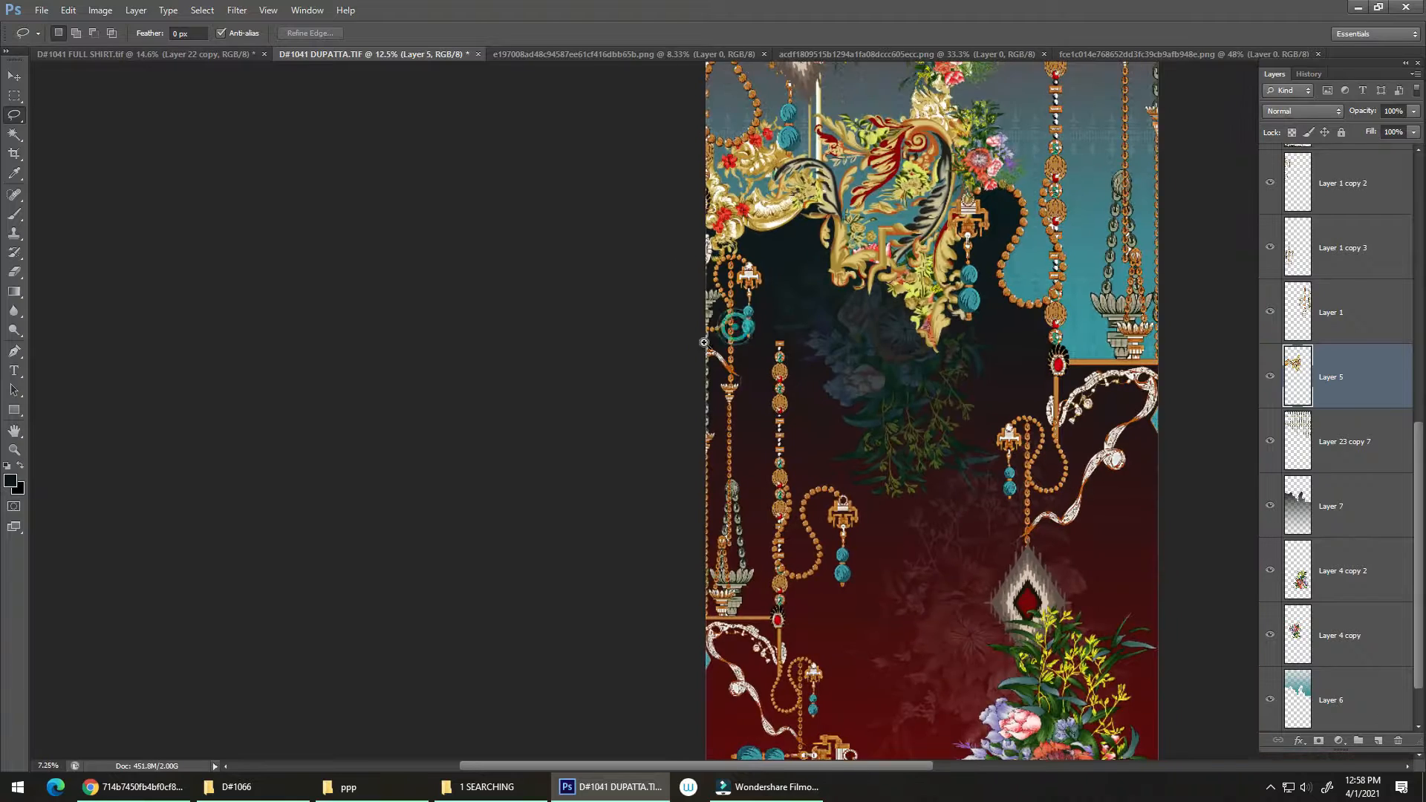
Add a new layer directly below Layer 6 and paint a dark strip down the canvas's left edge with the 900 px brush.
key("v")
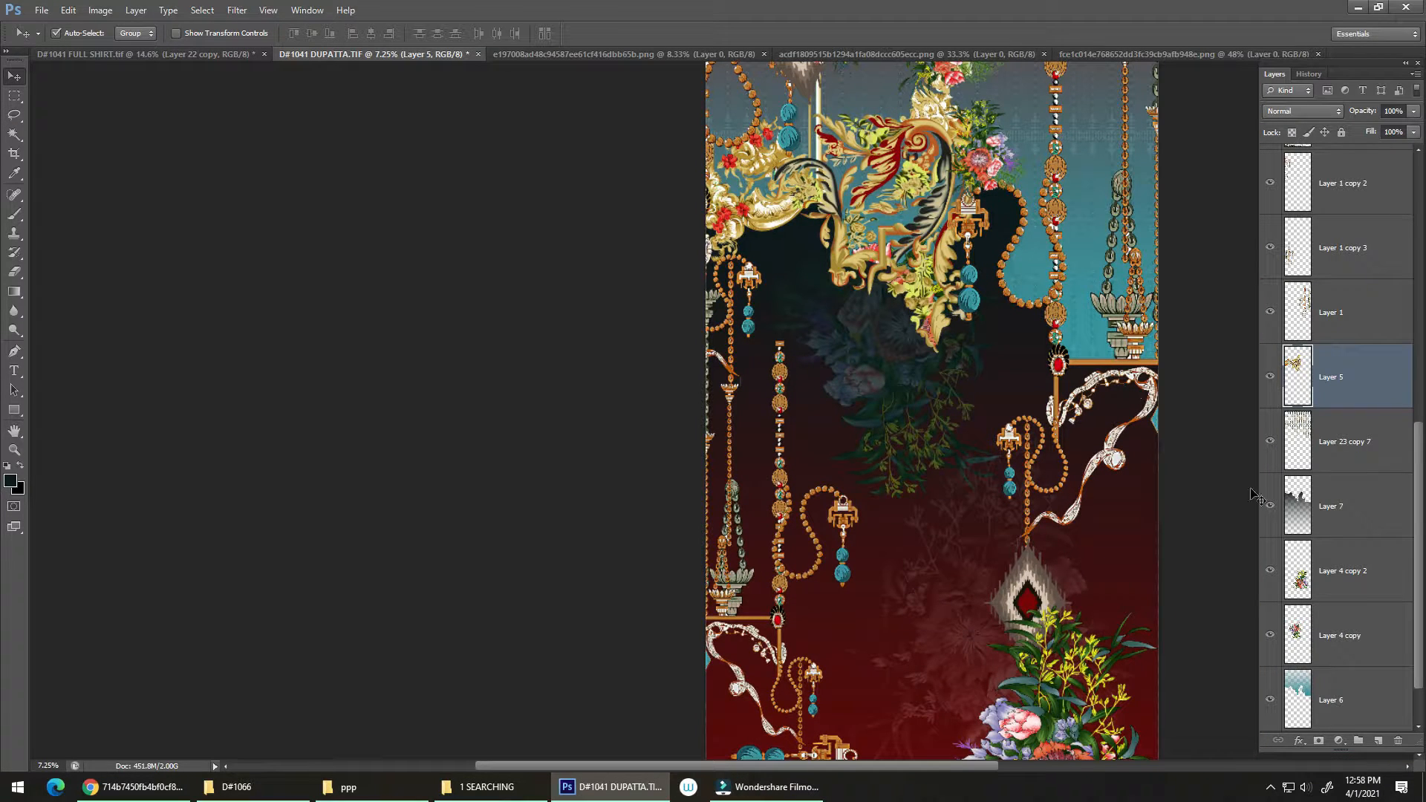
left_click(1374, 702)
left_click(1374, 741)
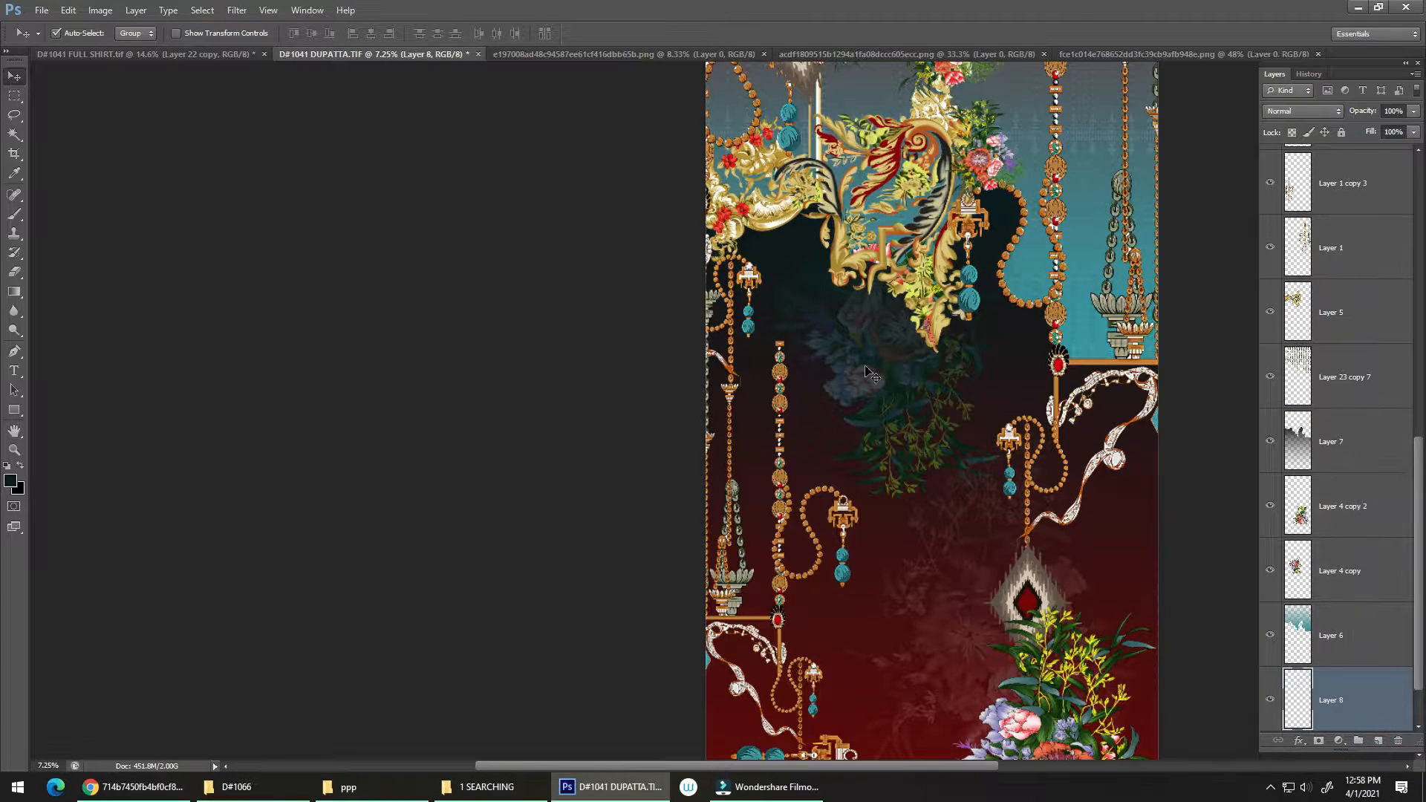
key("b")
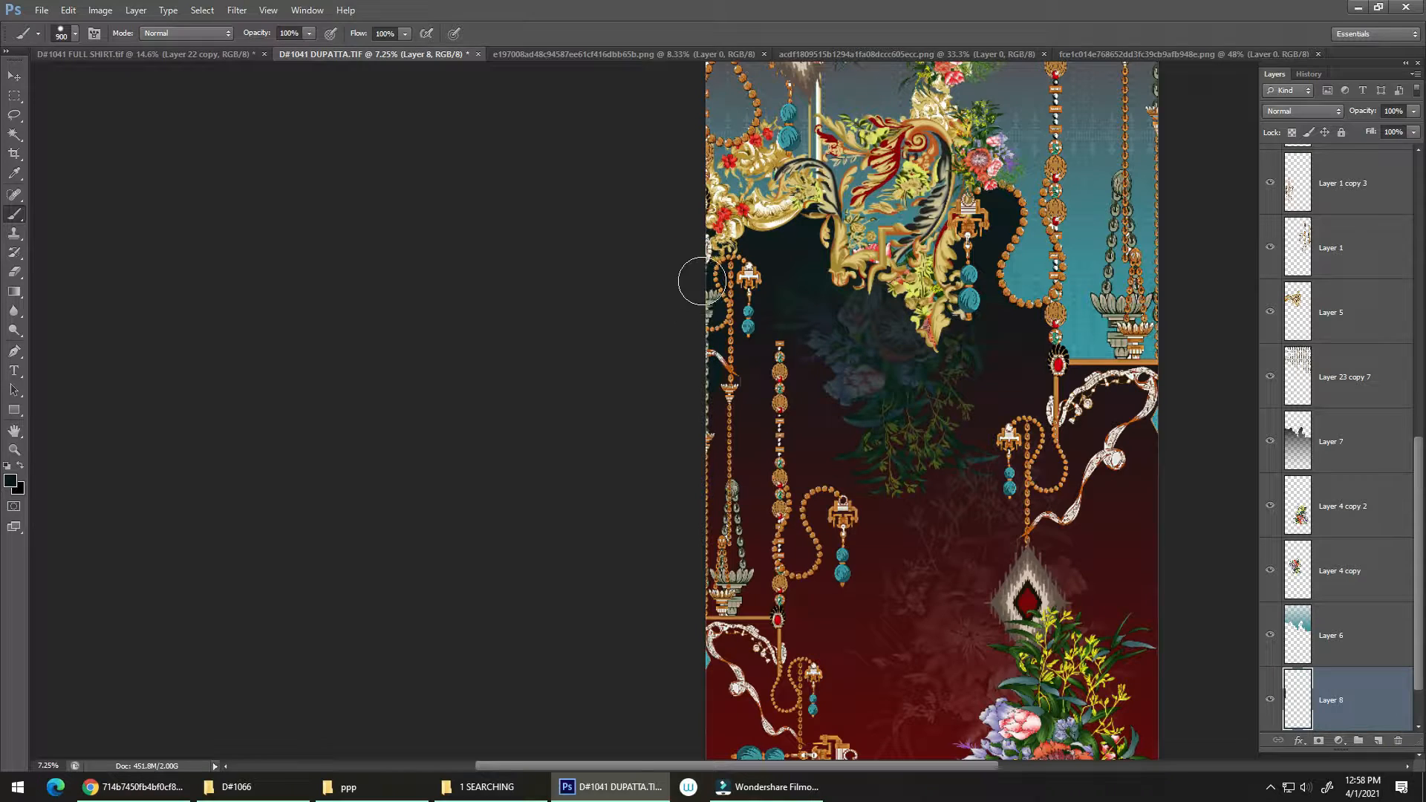
left_click(699, 281)
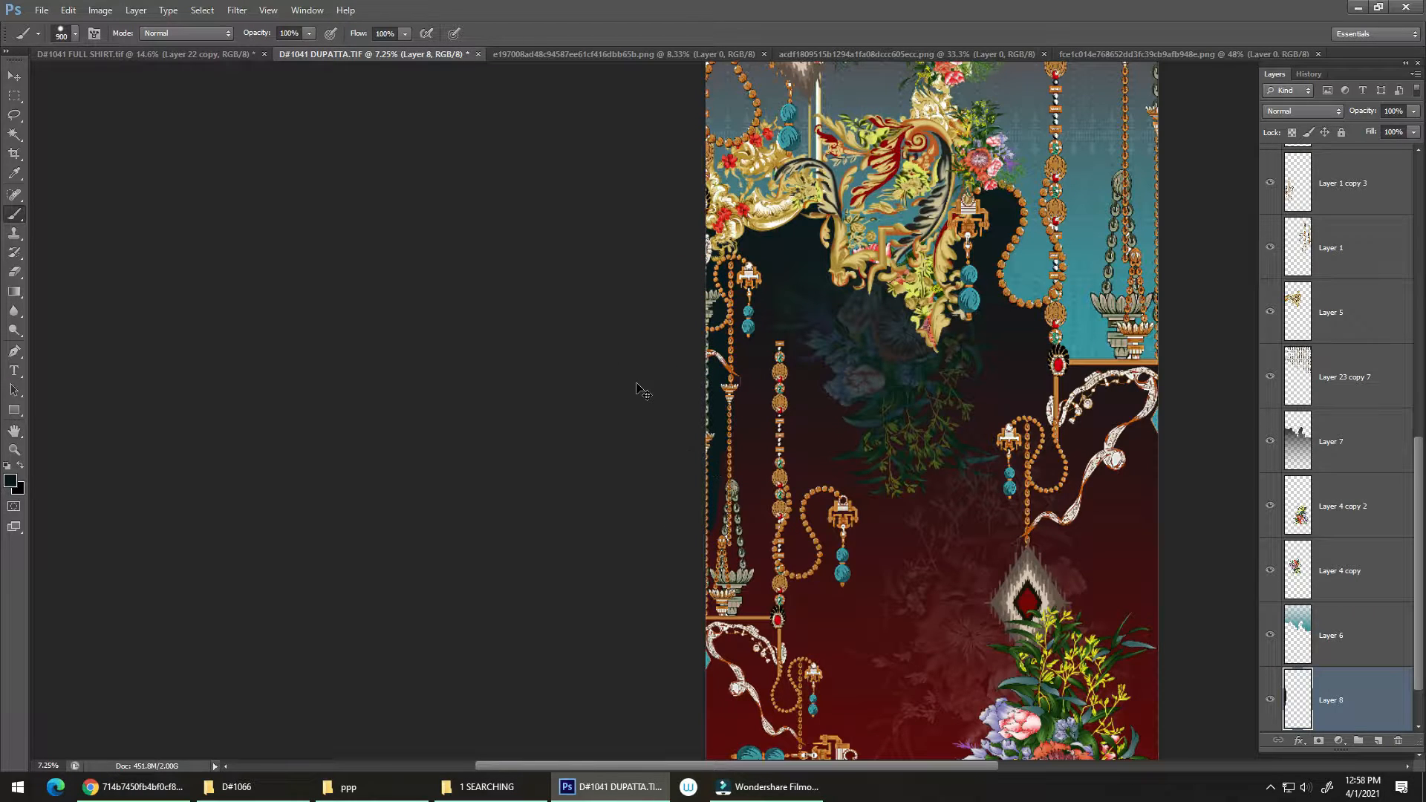
Raise the painted strip's layer above Layer 5 and merge it down into Layer 5.
key("ctrl+bracketright")
key("ctrl+bracketright")
key("ctrl+bracketright")
key("ctrl+bracketright")
key("ctrl+bracketright")
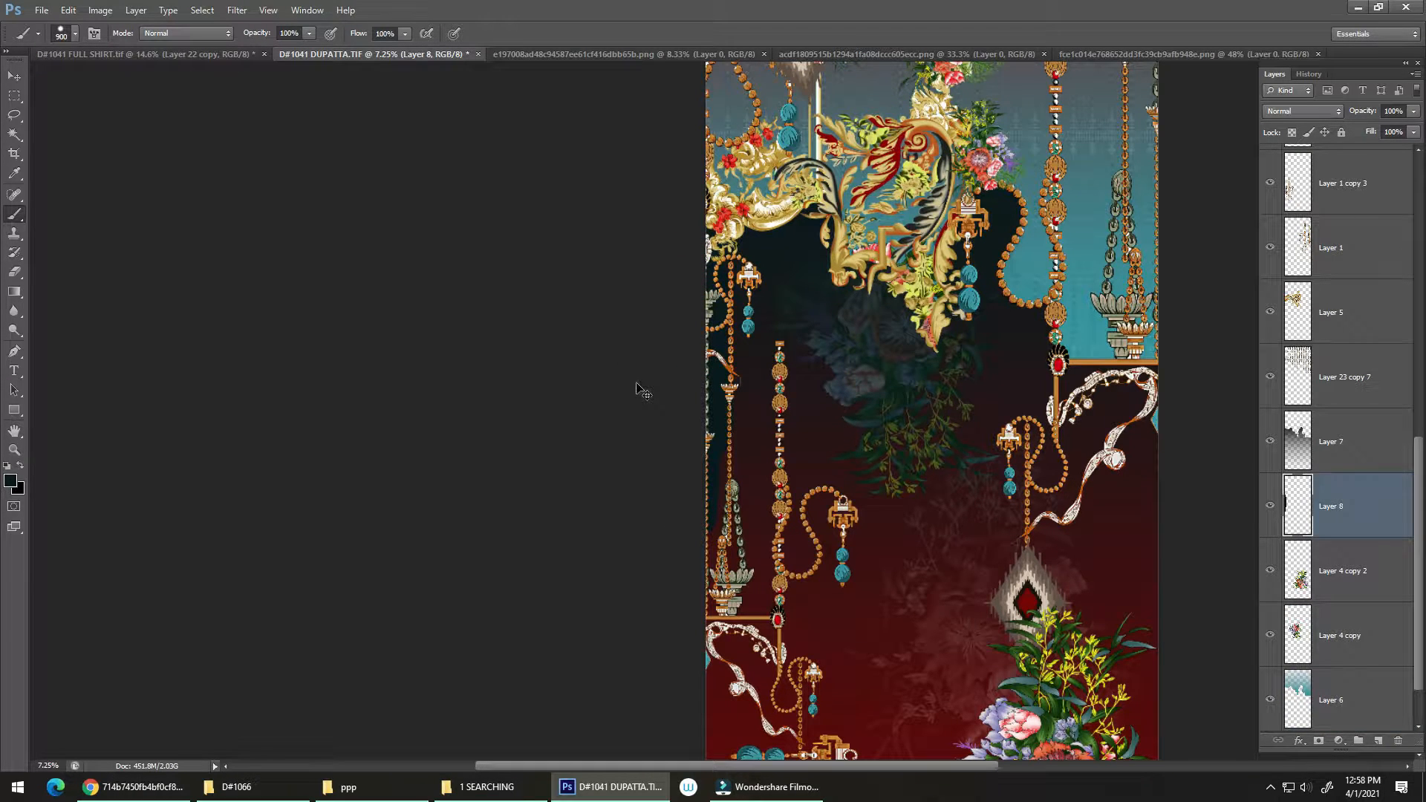
key("ctrl+bracketright")
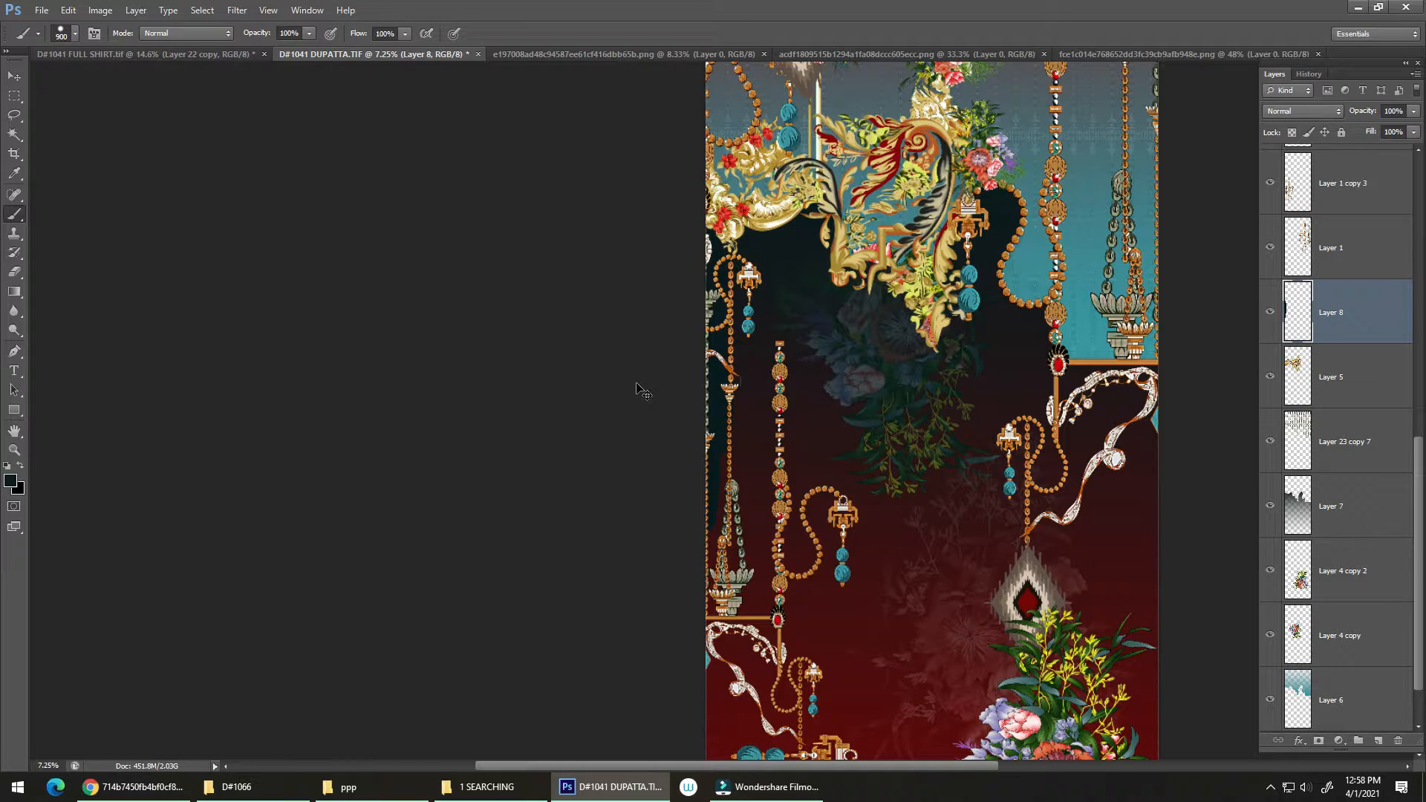
key("ctrl+e")
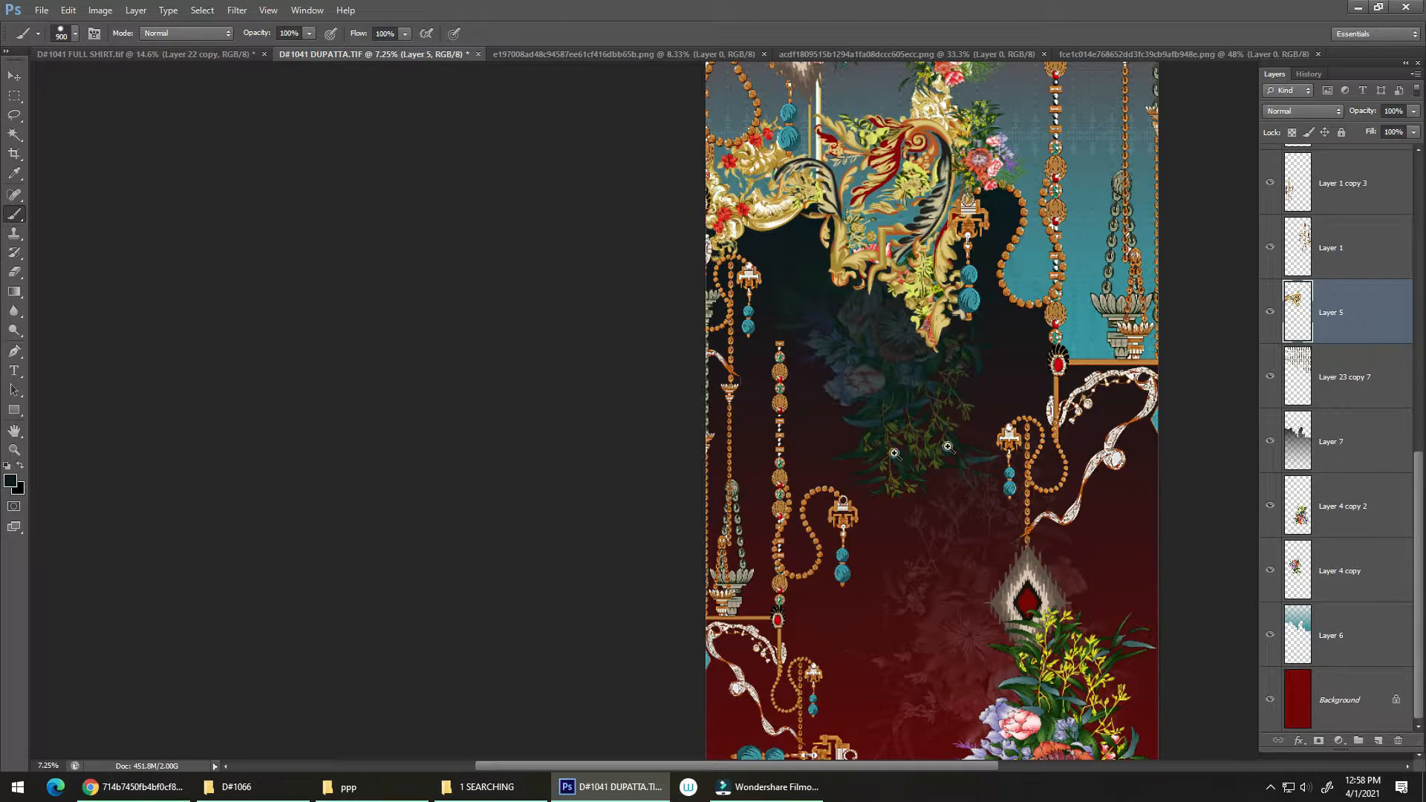
Create a new empty layer directly below Layer 5.
left_click_drag(894, 453, 832, 457)
left_click_drag(757, 496, 693, 315)
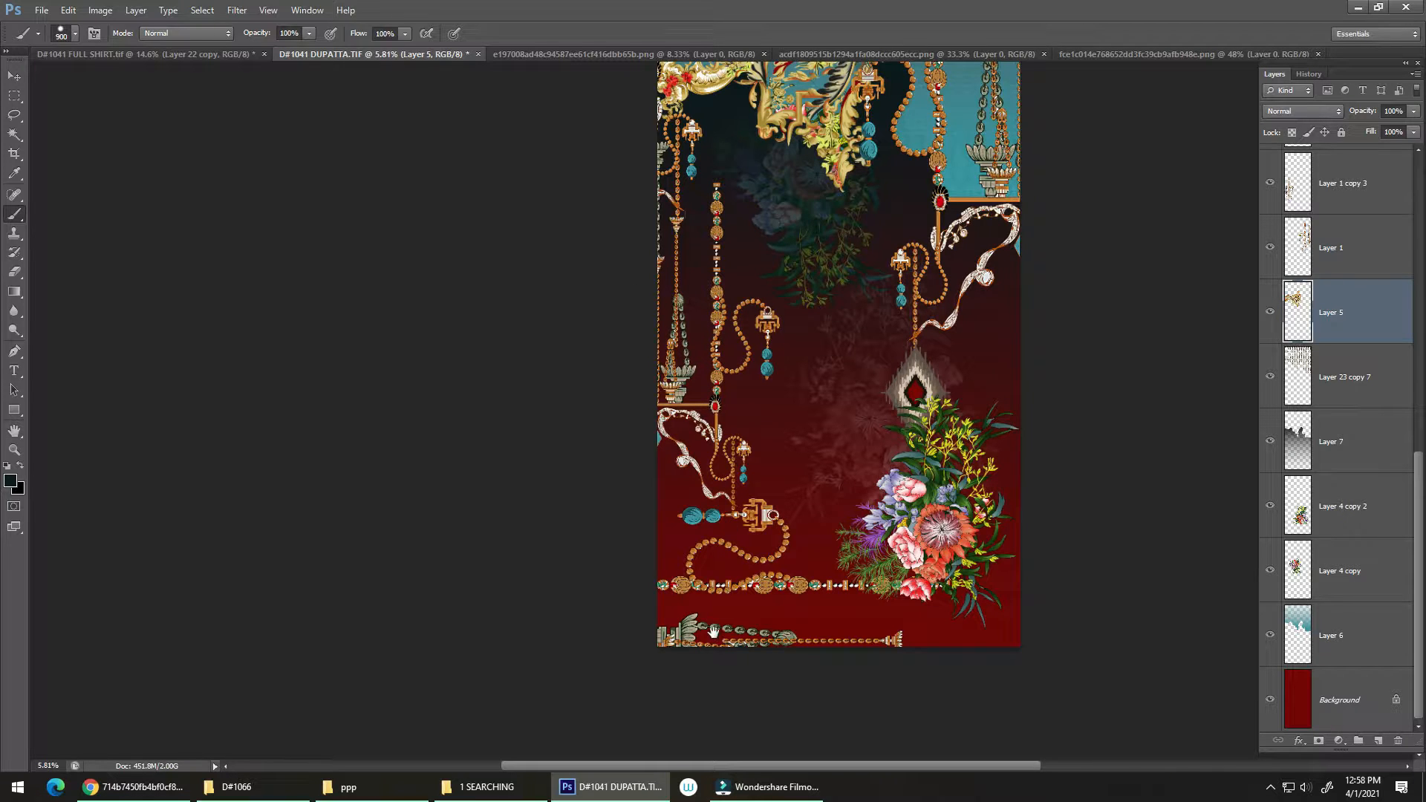
left_click(1378, 740, "ctrl")
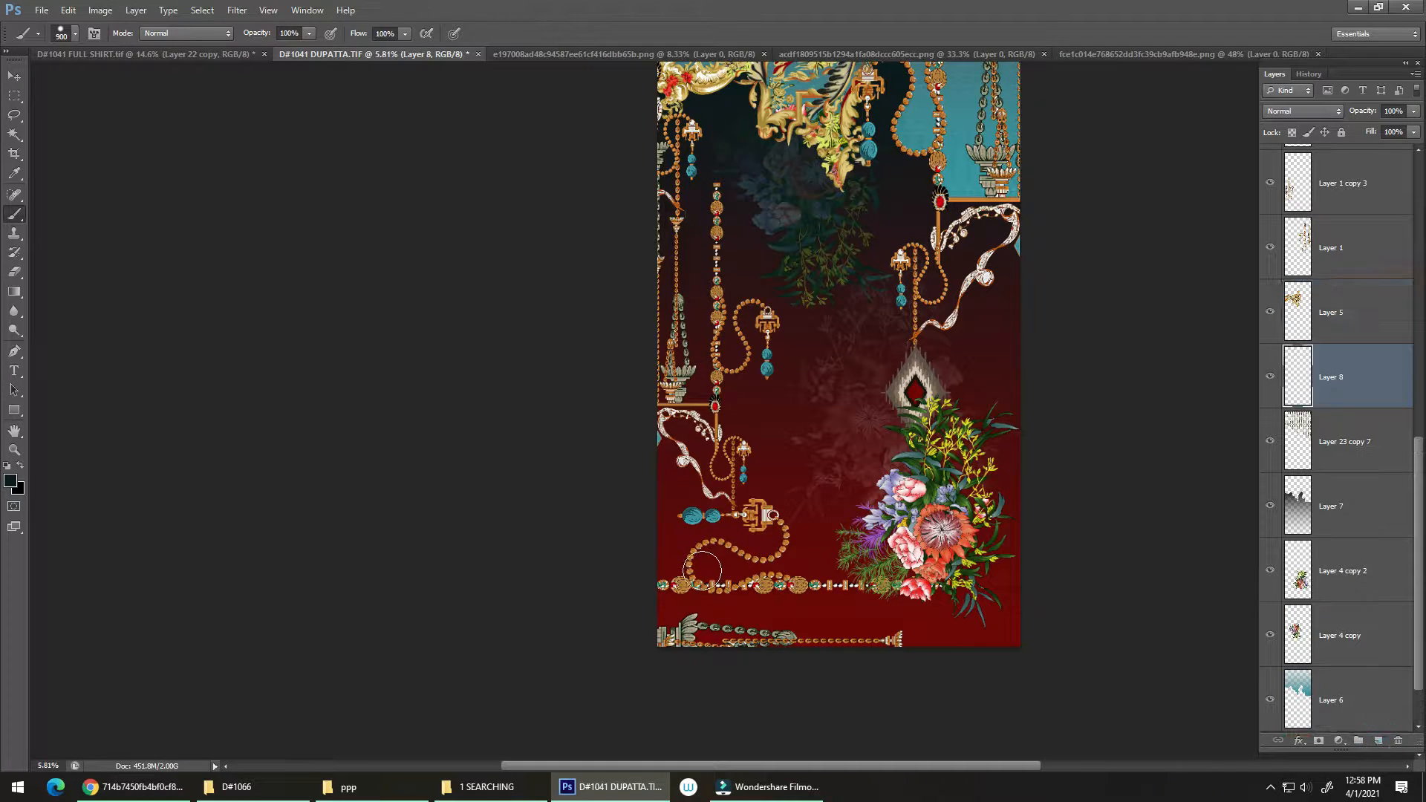
Try copying the dark gradient of Layer 29 from the D#1041 FULL SHIRT file into the dupatta, placing it along the bottom edge.
left_click(236, 57)
key("v")
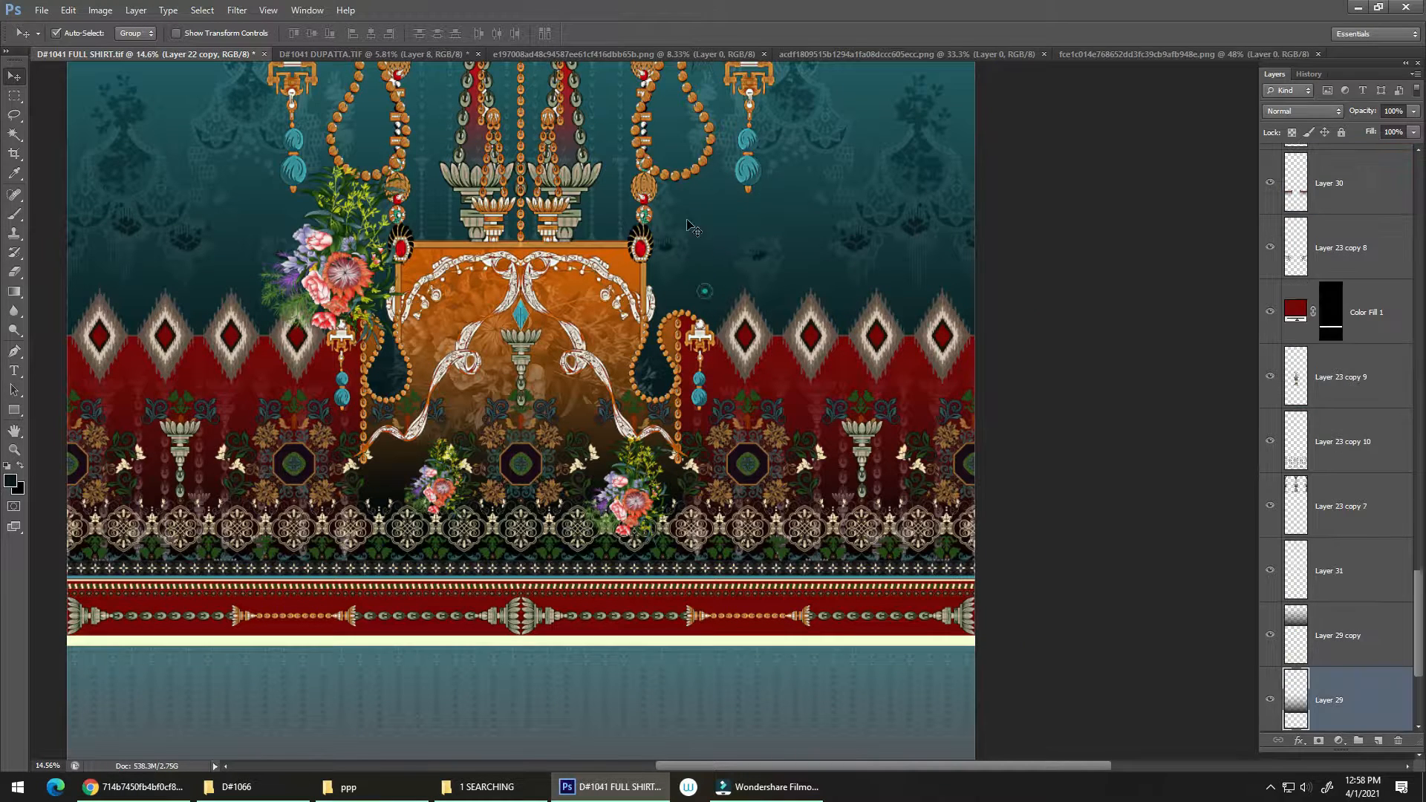
left_click_drag(691, 227, 831, 488)
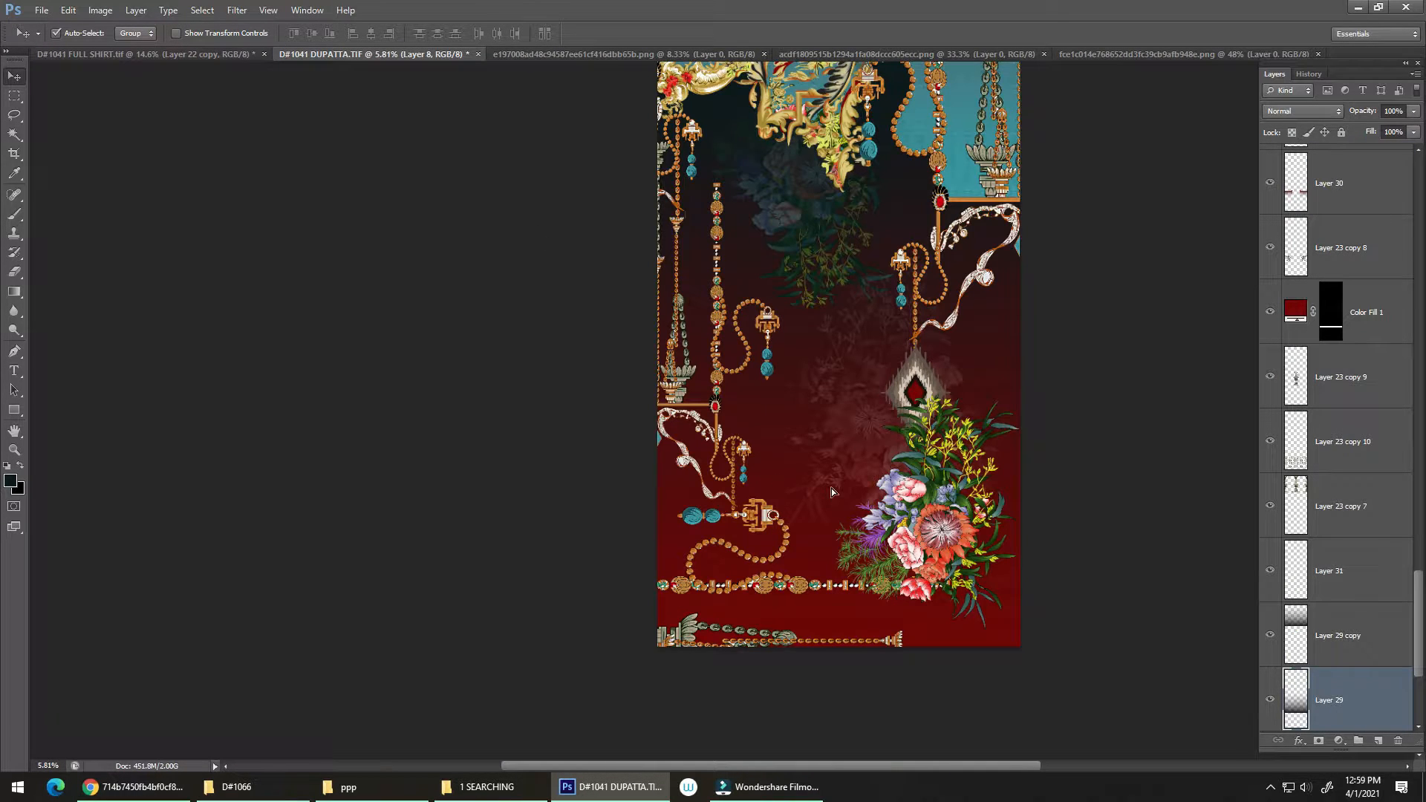
left_click_drag(785, 411, 1005, 562)
key("ctrl+t")
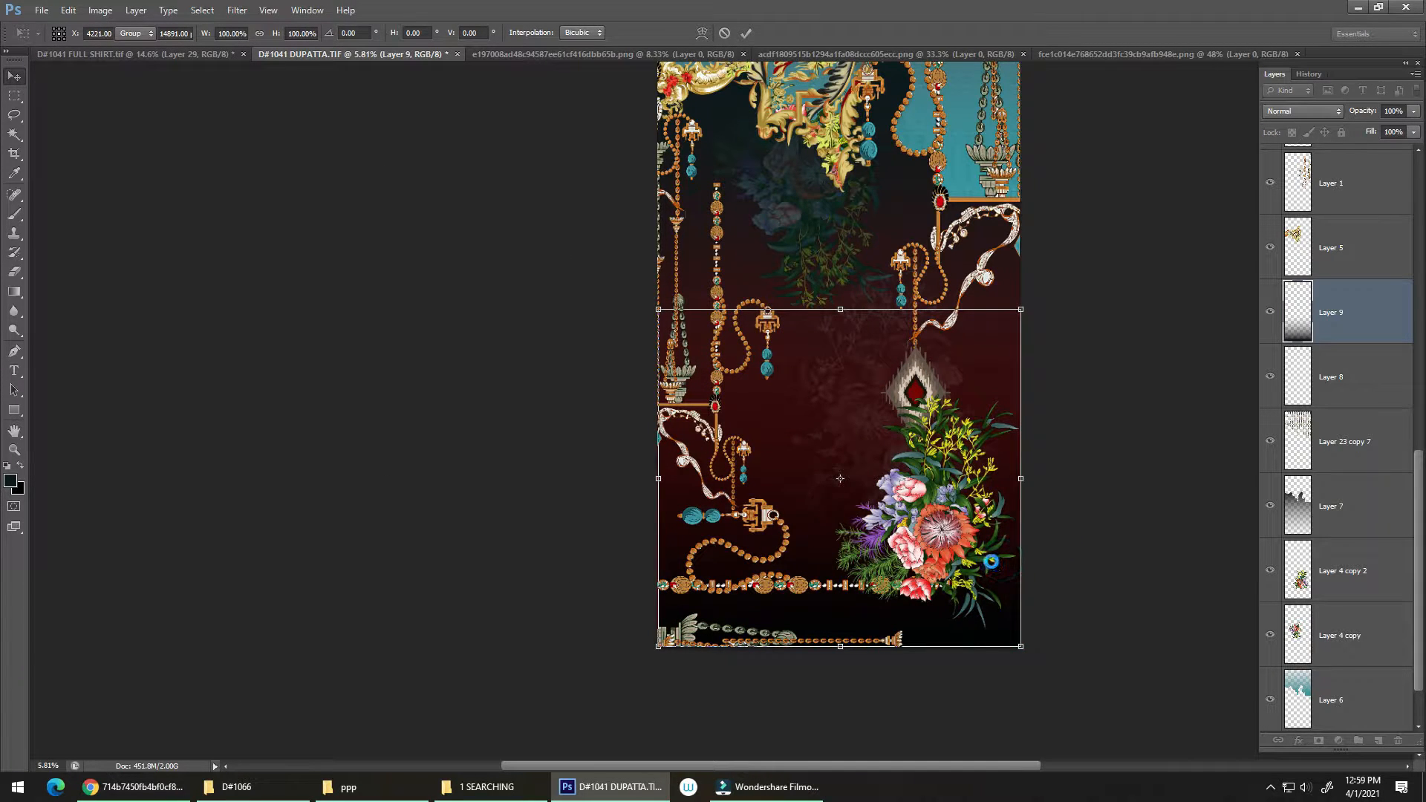
key("Return")
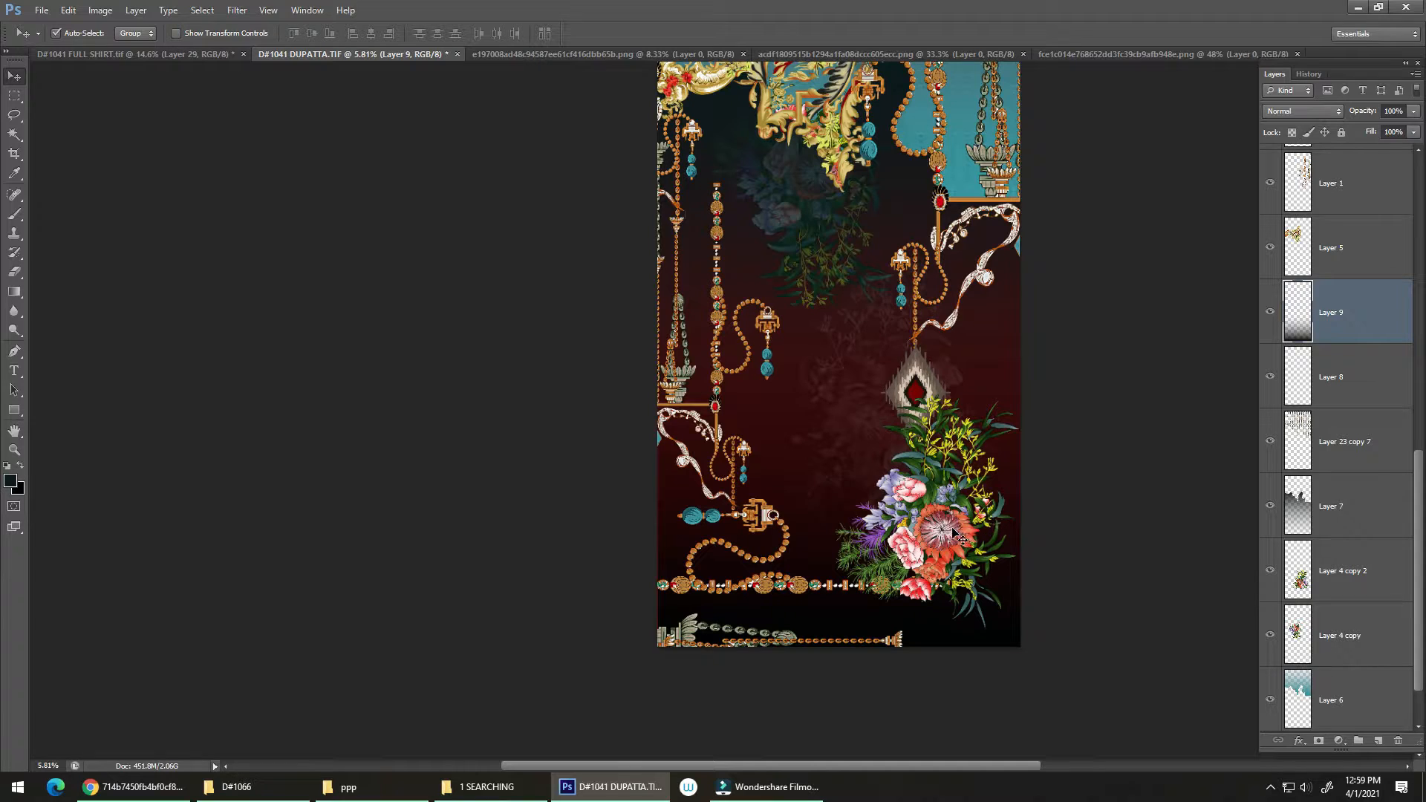
Try the copied gradient layer above and back below the jewellery layers, and delete it.
key("ctrl+bracketright")
key("ctrl+bracketright")
key("ctrl+bracketright")
key("ctrl+bracketright")
key("ctrl+bracketright")
key("ctrl+bracketright")
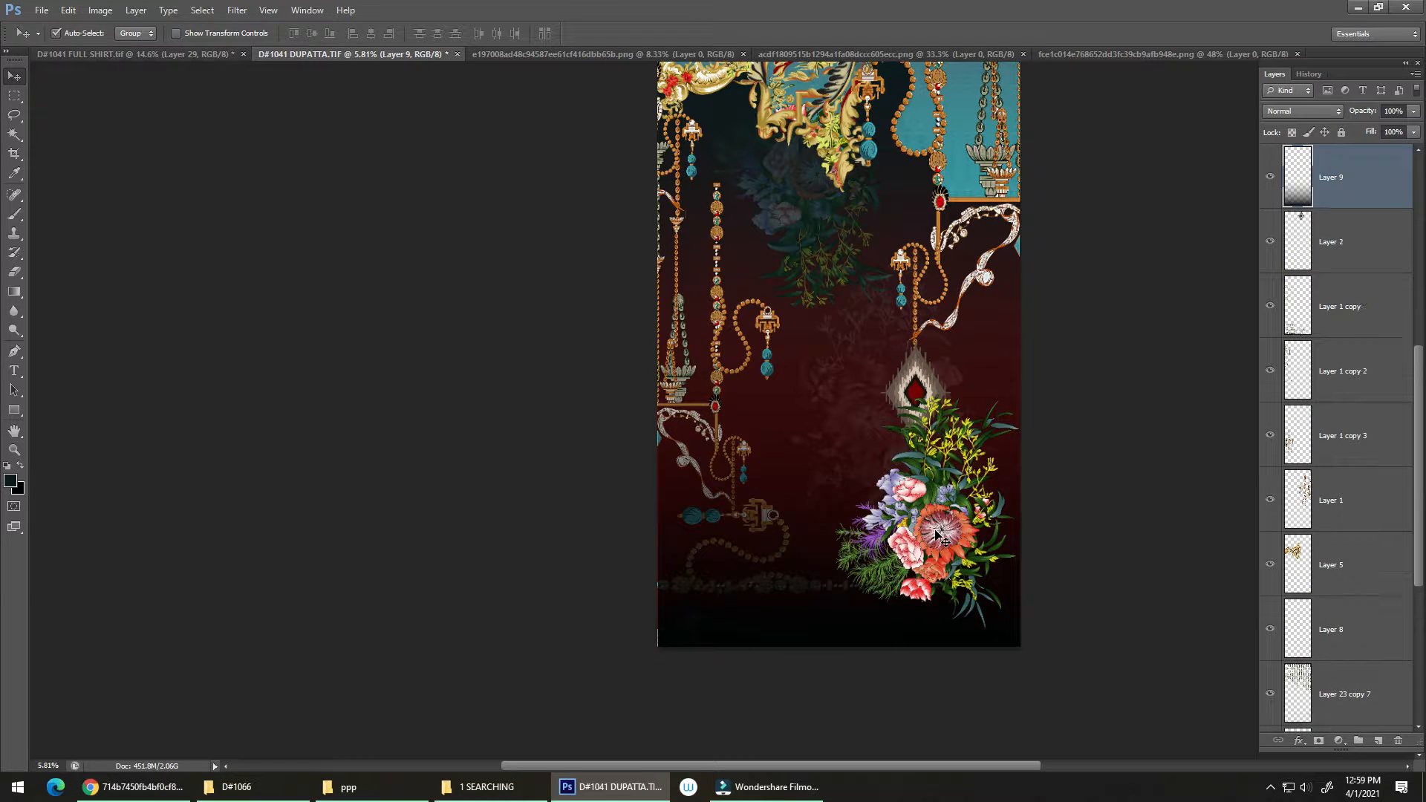
key("ctrl+bracketleft")
key("ctrl+bracketleft")
key("ctrl+bracketleft")
key("ctrl+bracketleft")
key("ctrl+bracketleft")
key("ctrl+bracketleft")
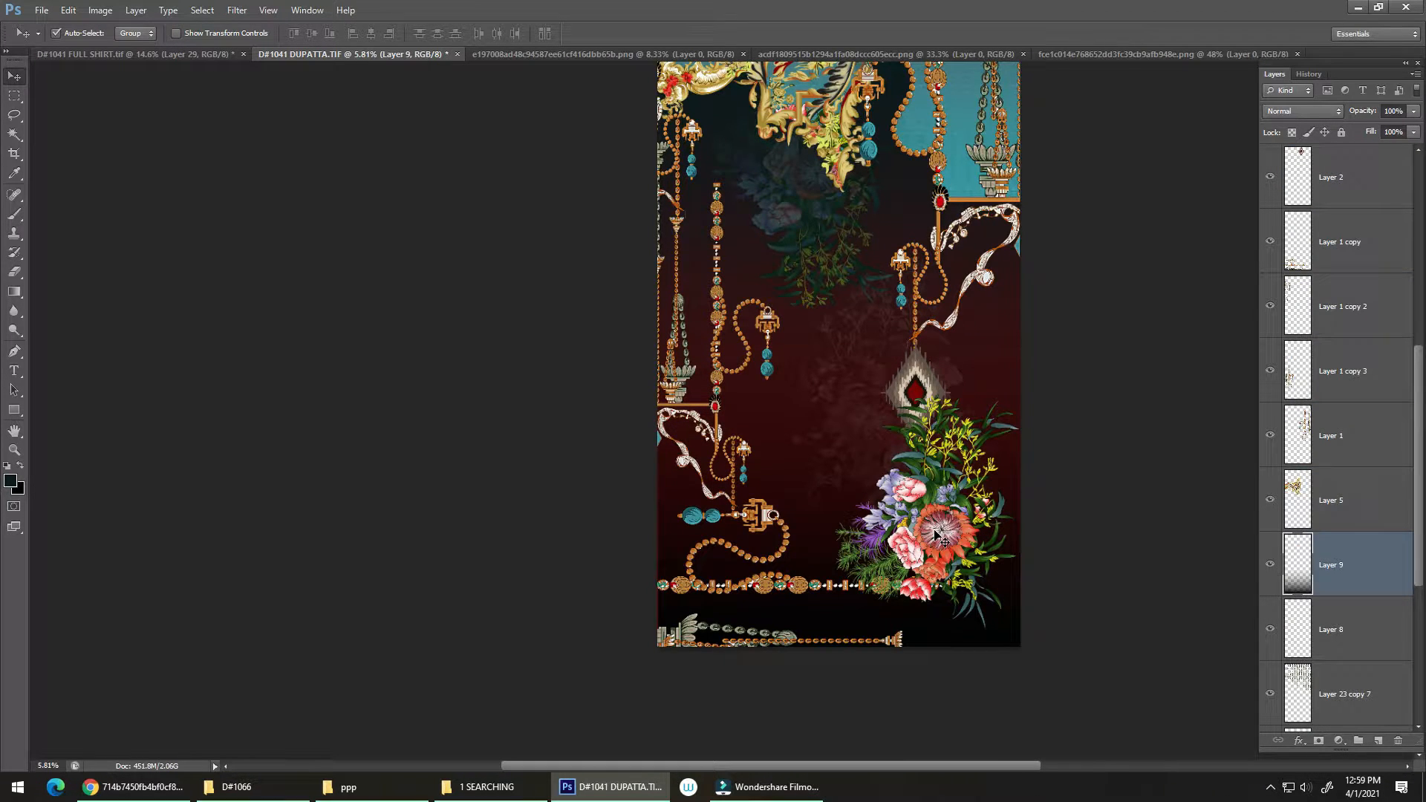
key("Delete")
Examine the lower border design in the D#1041 FULL SHIRT file and return to the D#1041 DUPATTA file.
left_click(134, 54)
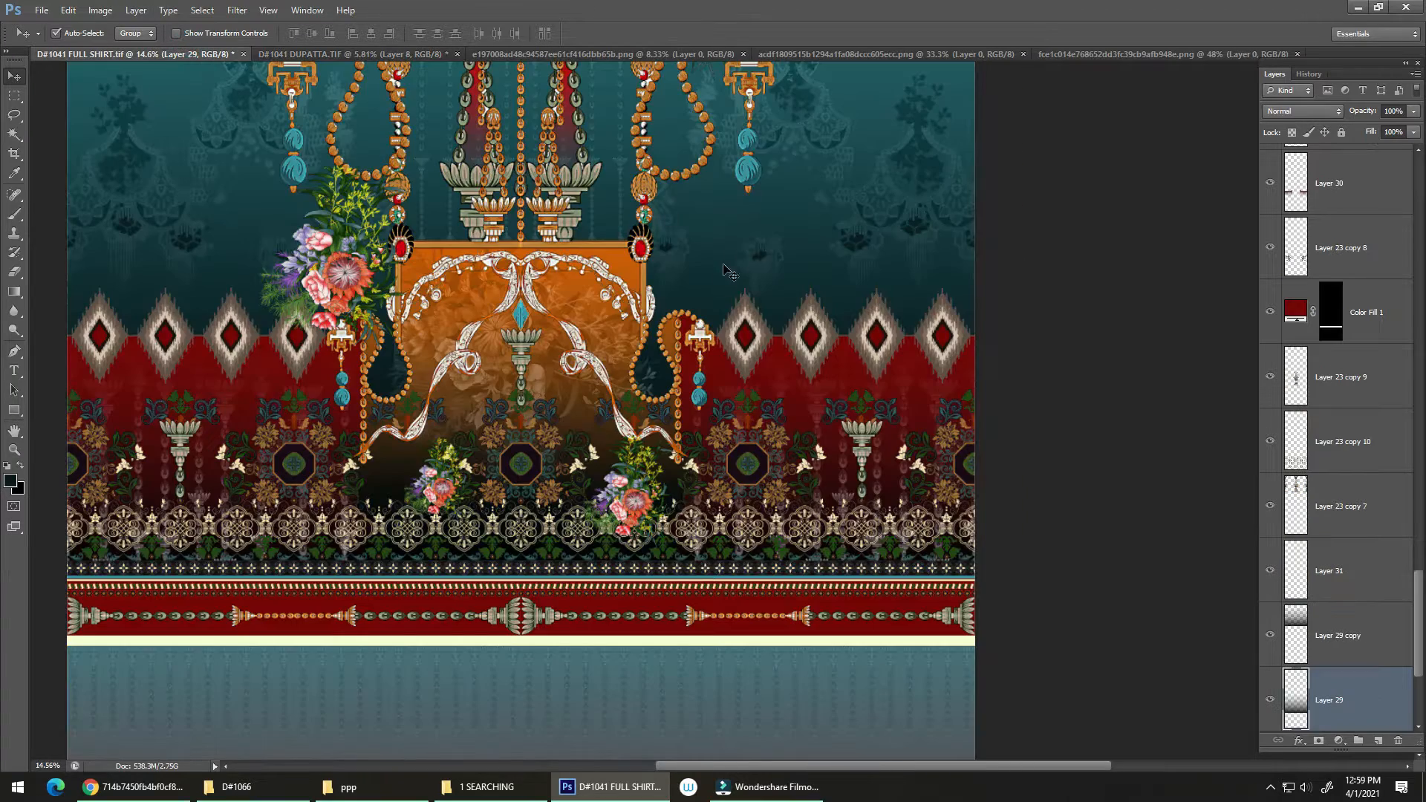
left_click_drag(732, 421, 844, 197)
key("ctrl+z")
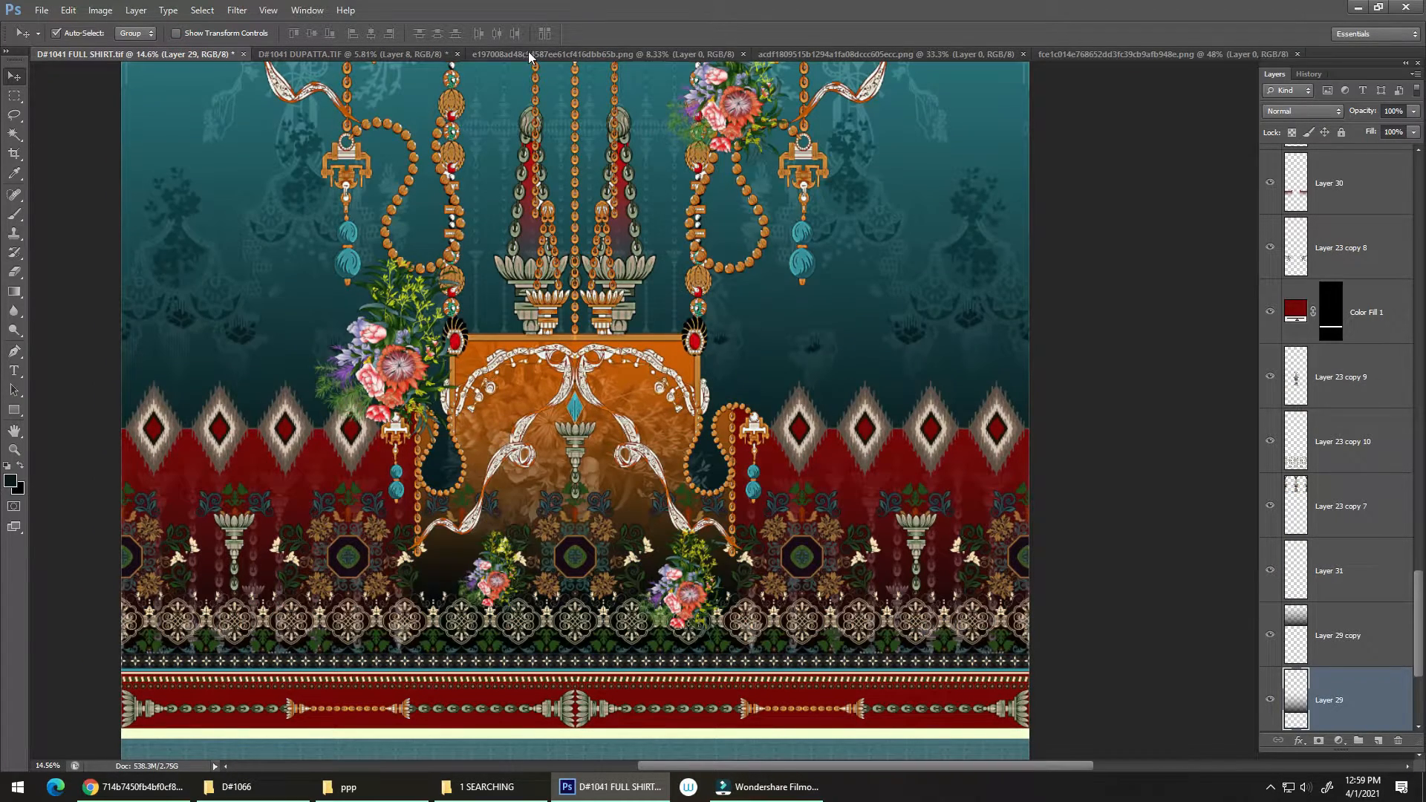
left_click(416, 54)
Add a new empty layer directly above Layer 6.
left_click_drag(773, 446, 758, 524)
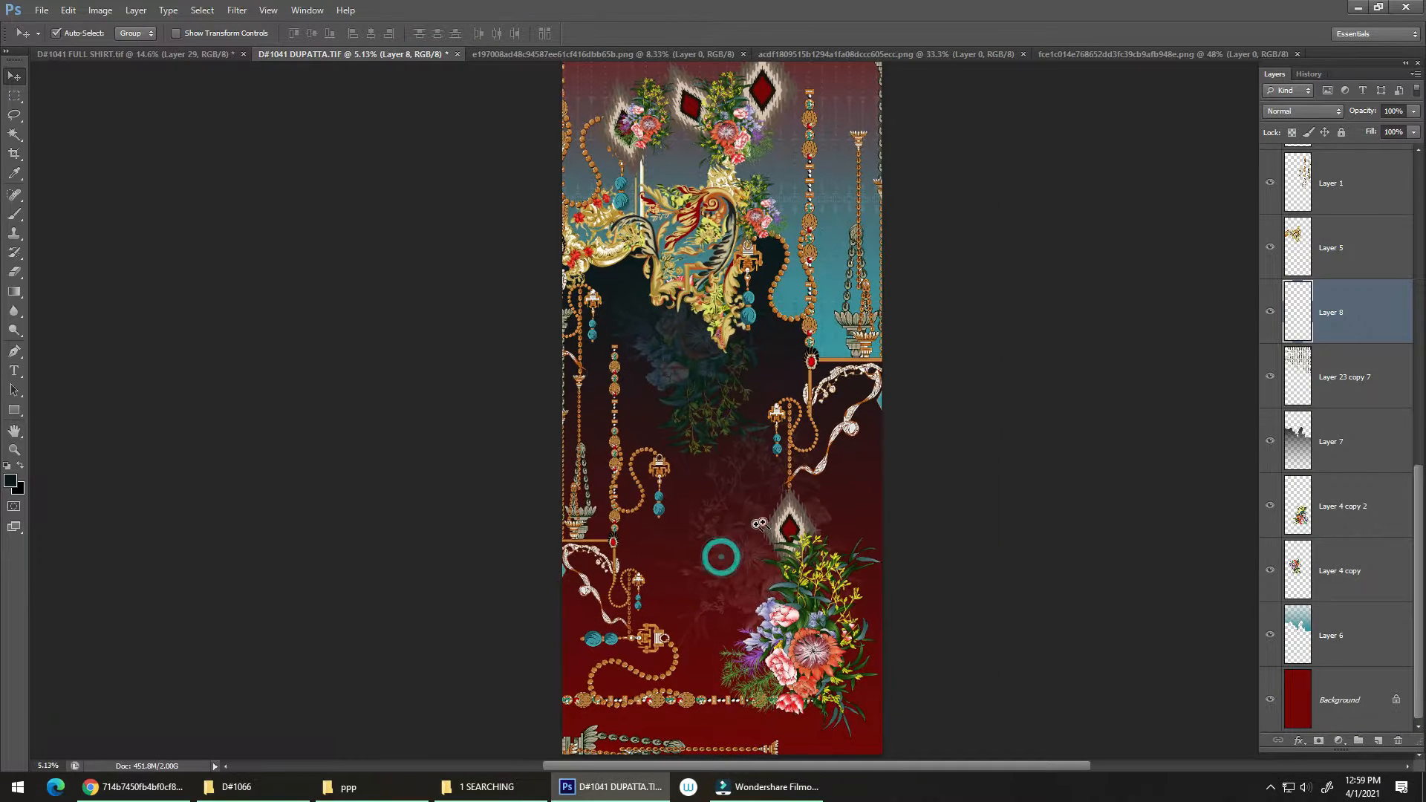
left_click(1365, 646)
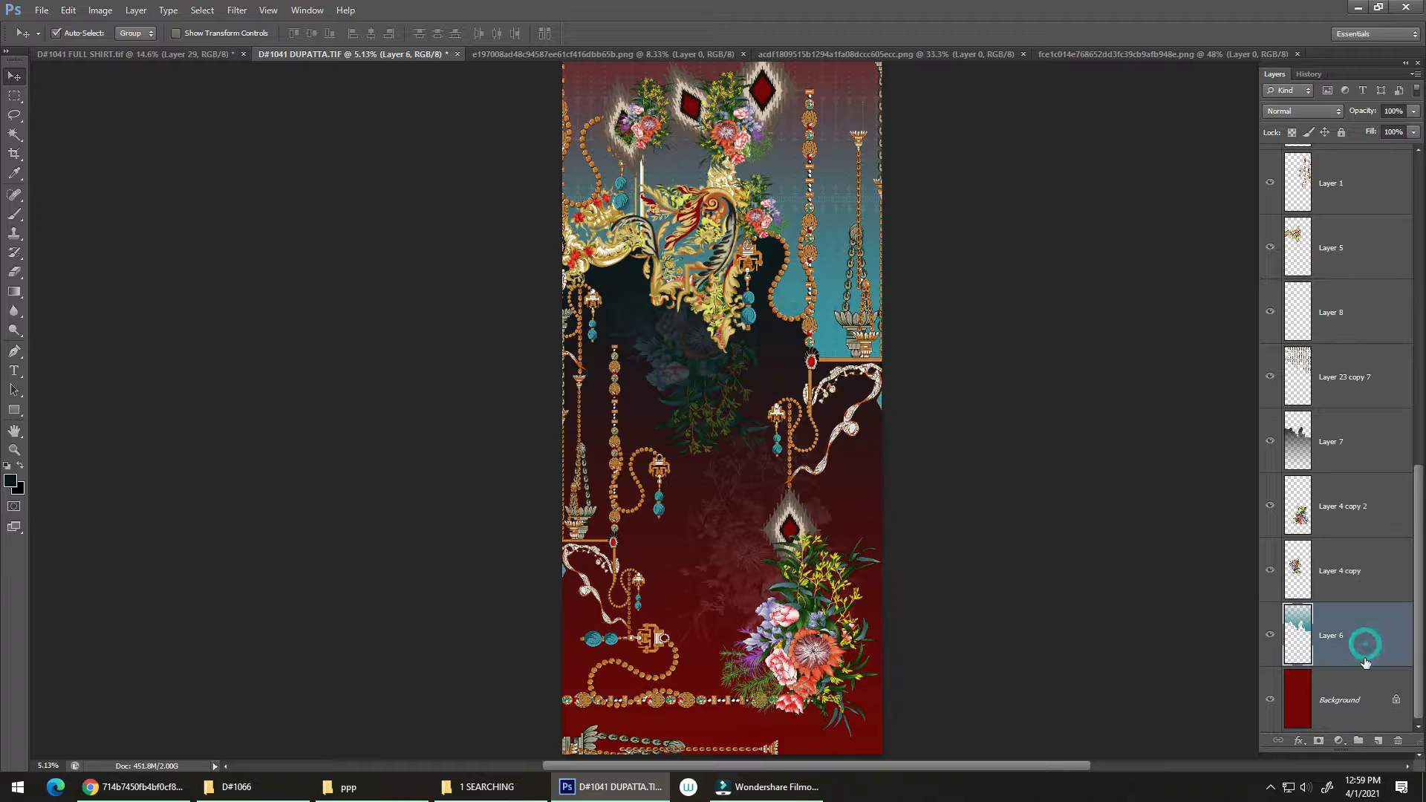
left_click(1379, 743)
Sample the teal from the upper bead of the small hanging pendant near the lower ribbon as the background colour.
left_click_drag(636, 571, 731, 467)
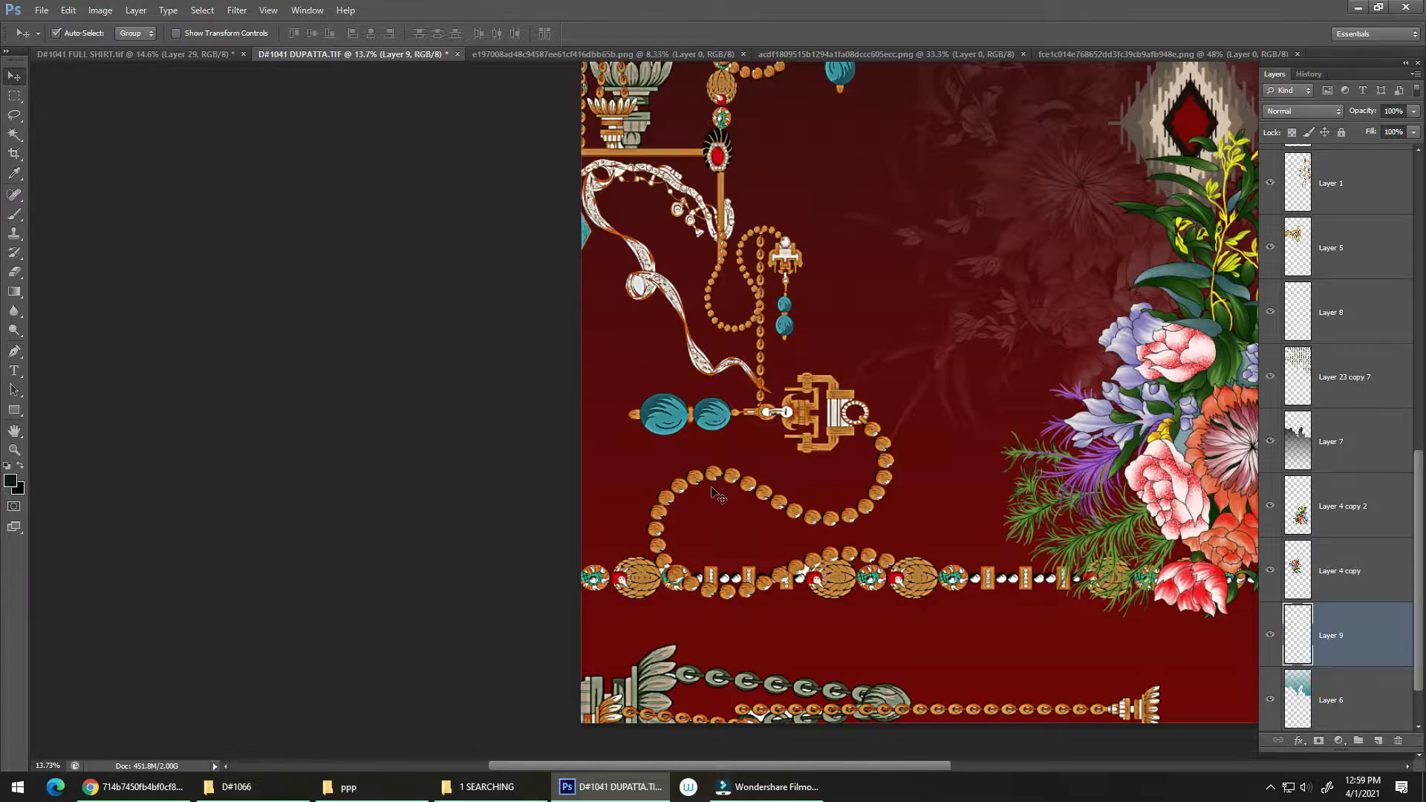
key("b")
left_click_drag(605, 494, 594, 525)
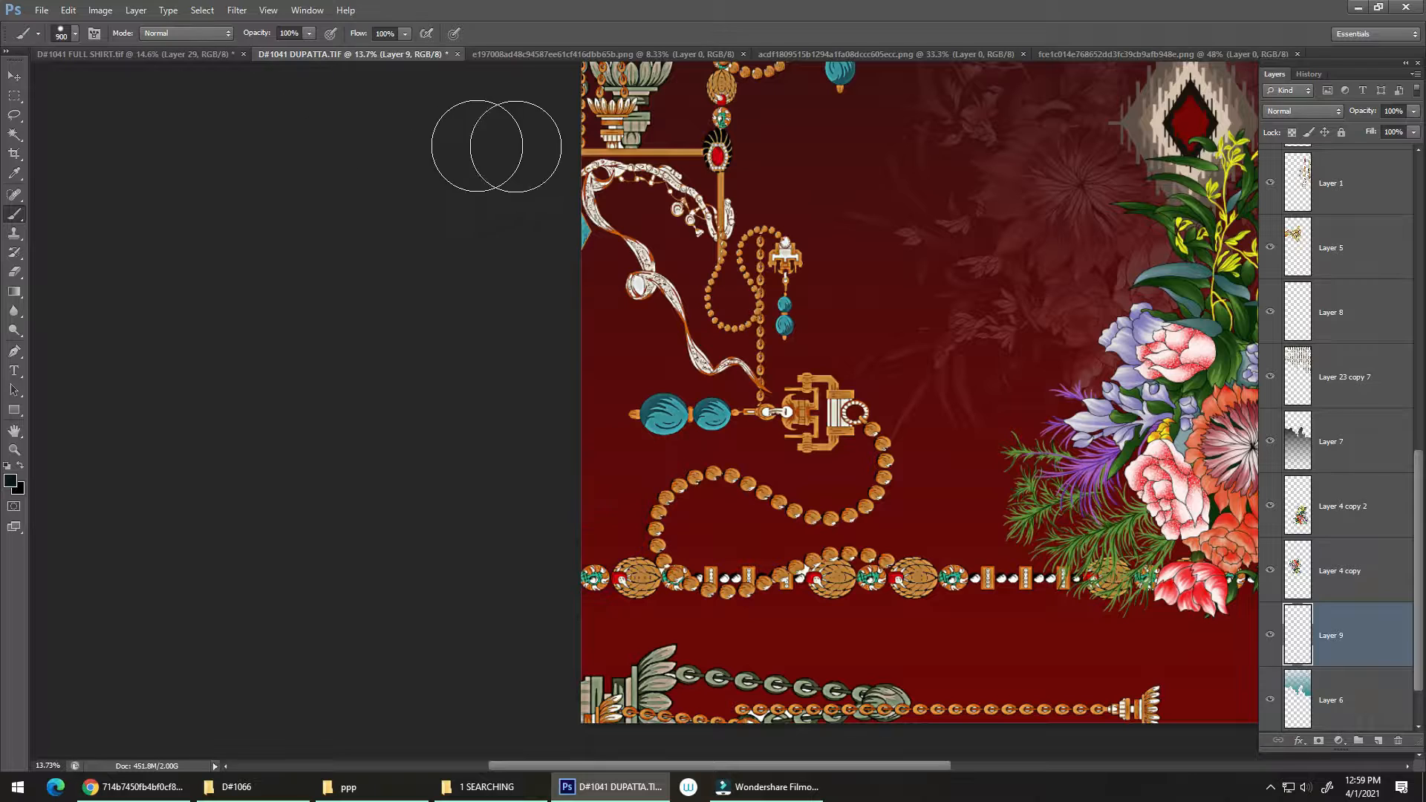
key("i")
left_click(786, 297, "alt")
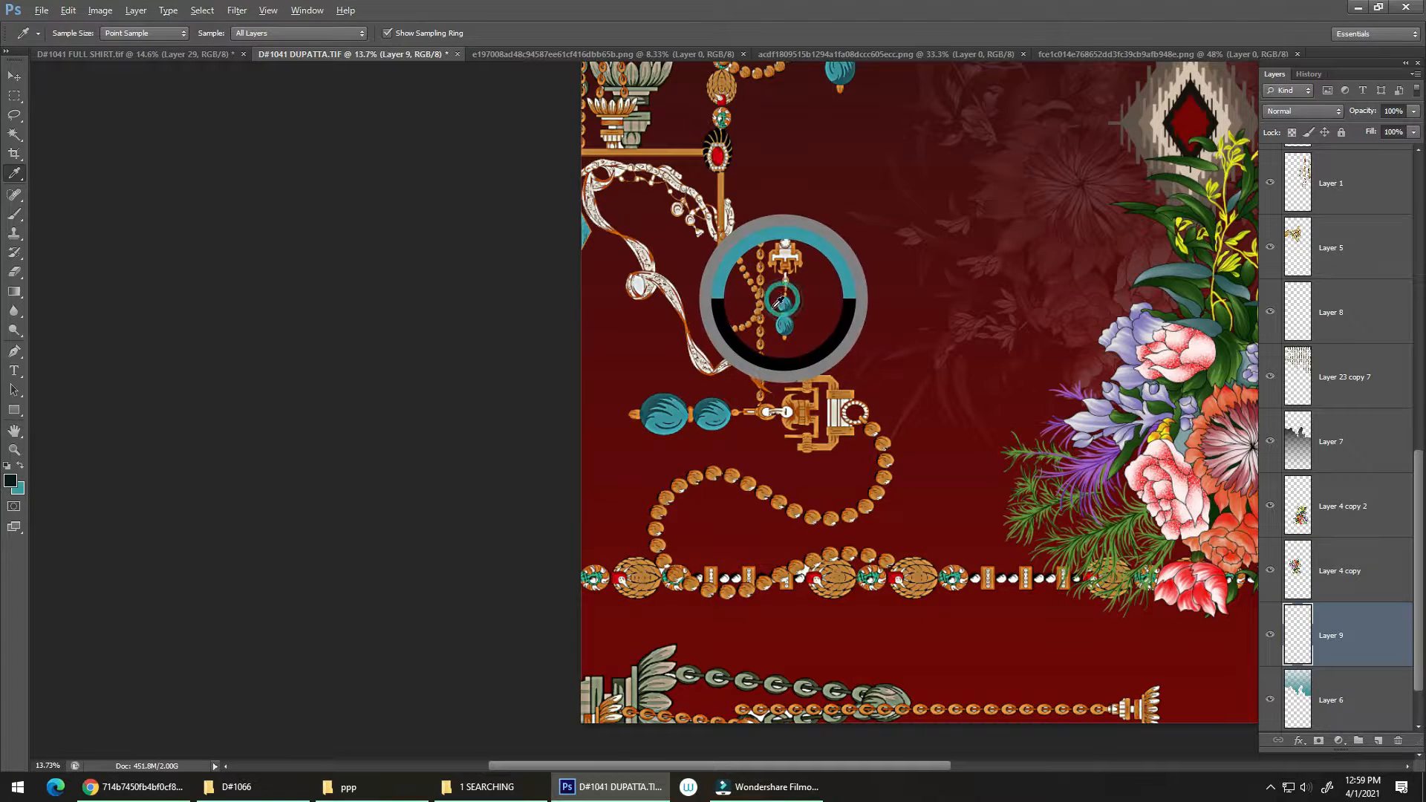
Paint teal on Layer 9 with a 900 px brush behind the lower-left ribbon and bead pendant, down to the horizontal bead border.
key("b")
mouse_move(653, 344)
left_mouse_down()
mouse_move(636, 360)
mouse_move(678, 364)
mouse_move(636, 361)
mouse_move(630, 332)
mouse_move(631, 349)
left_mouse_up()
key("ctrl+z")
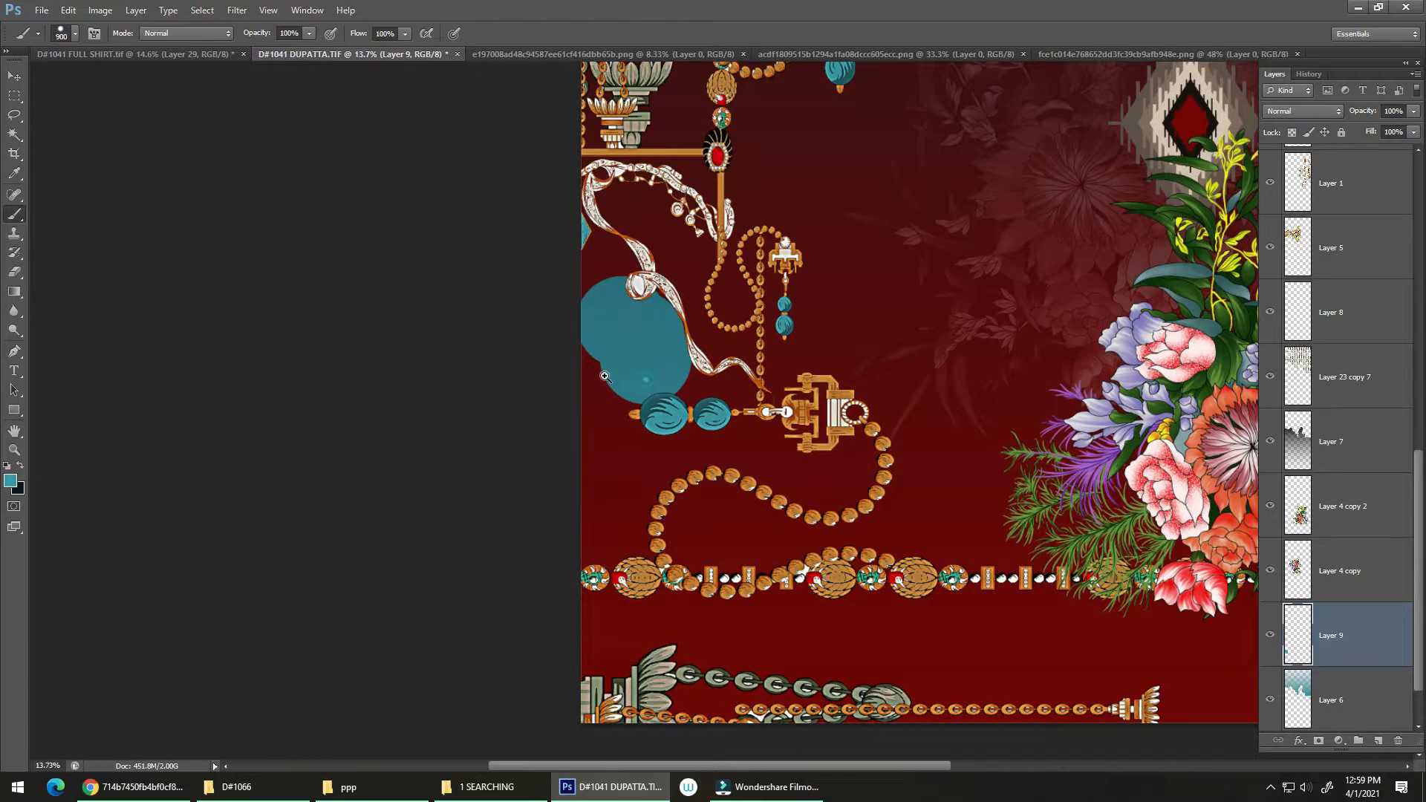
scroll(663, 451, "down", 2)
scroll(664, 451, "down", 5)
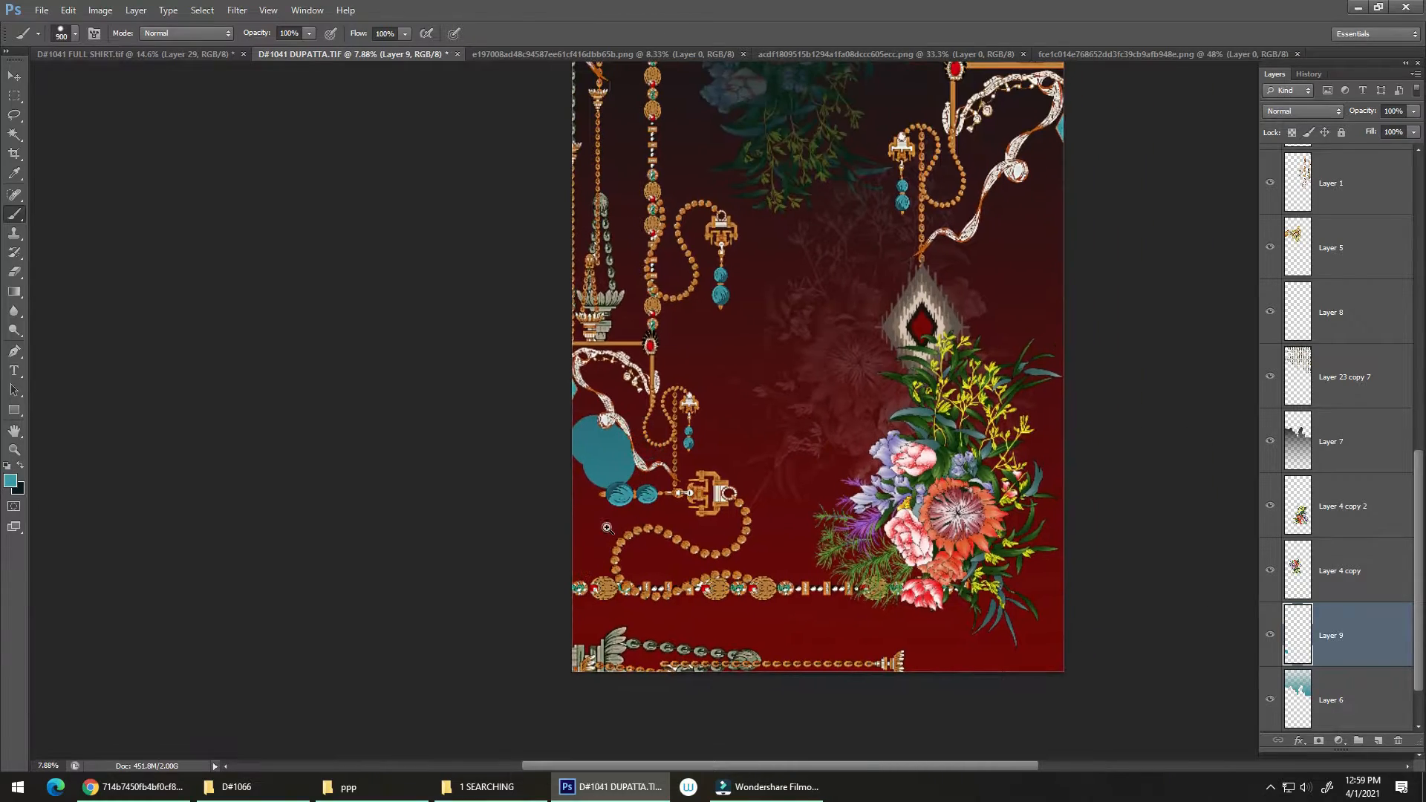
scroll(652, 484, "up", 1)
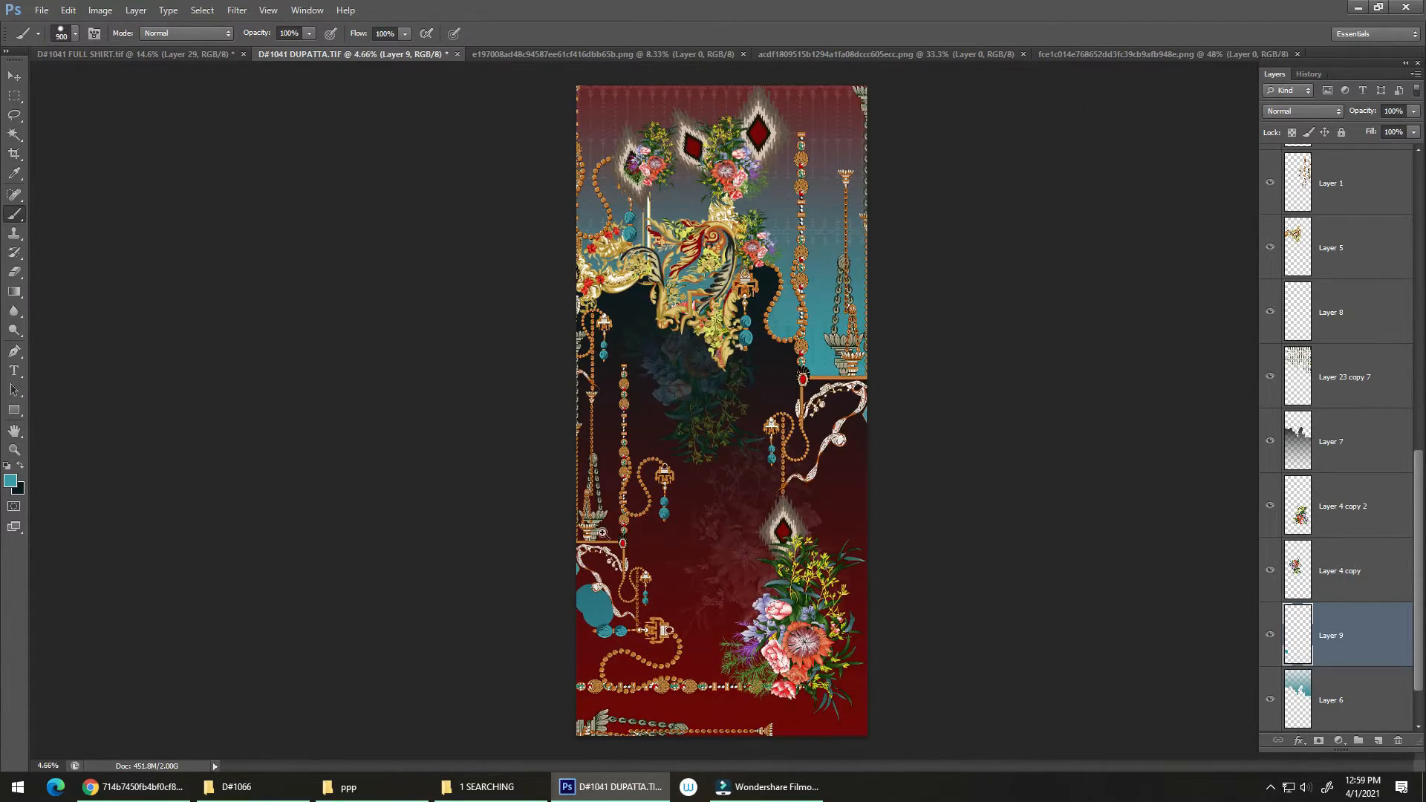
scroll(602, 534, "up", 8)
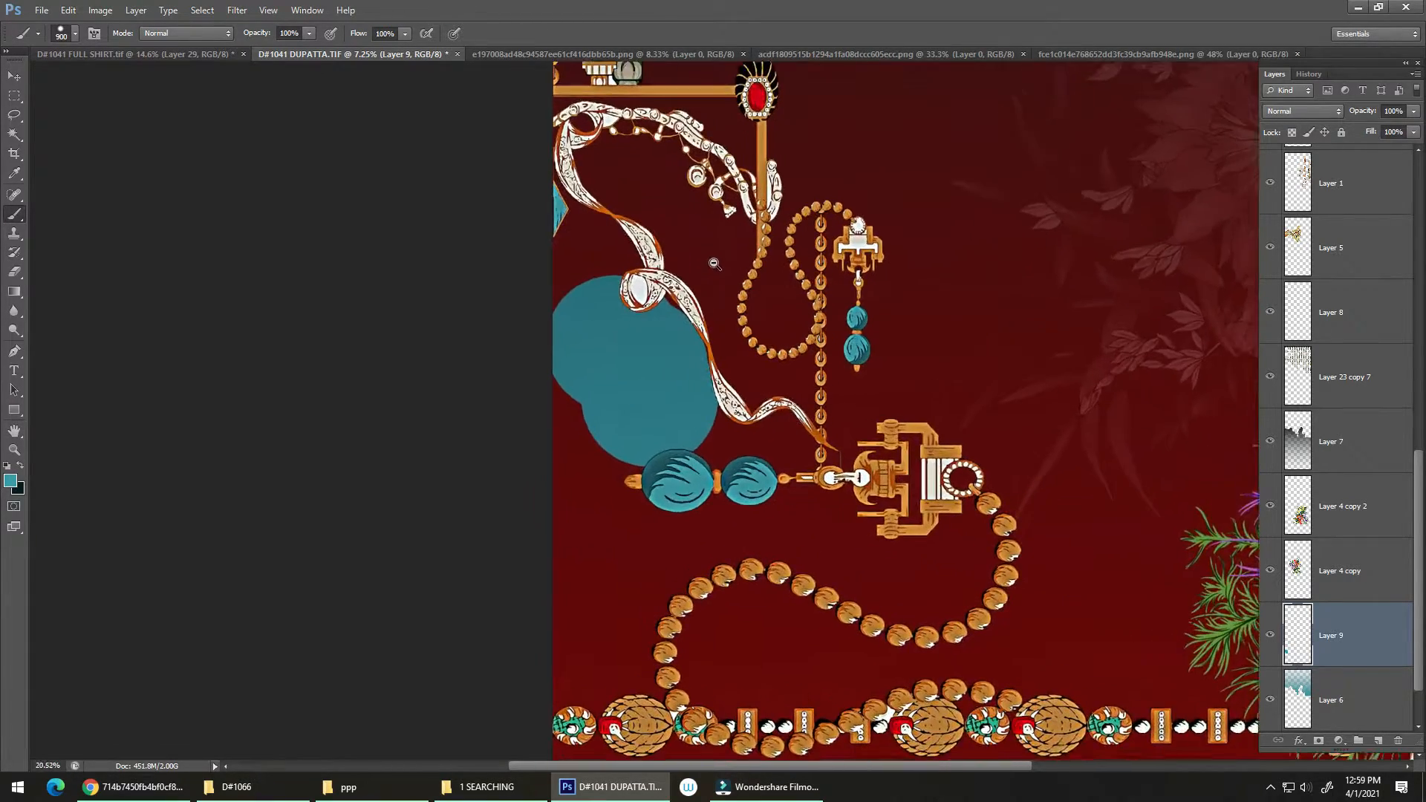
scroll(713, 264, "up", 2)
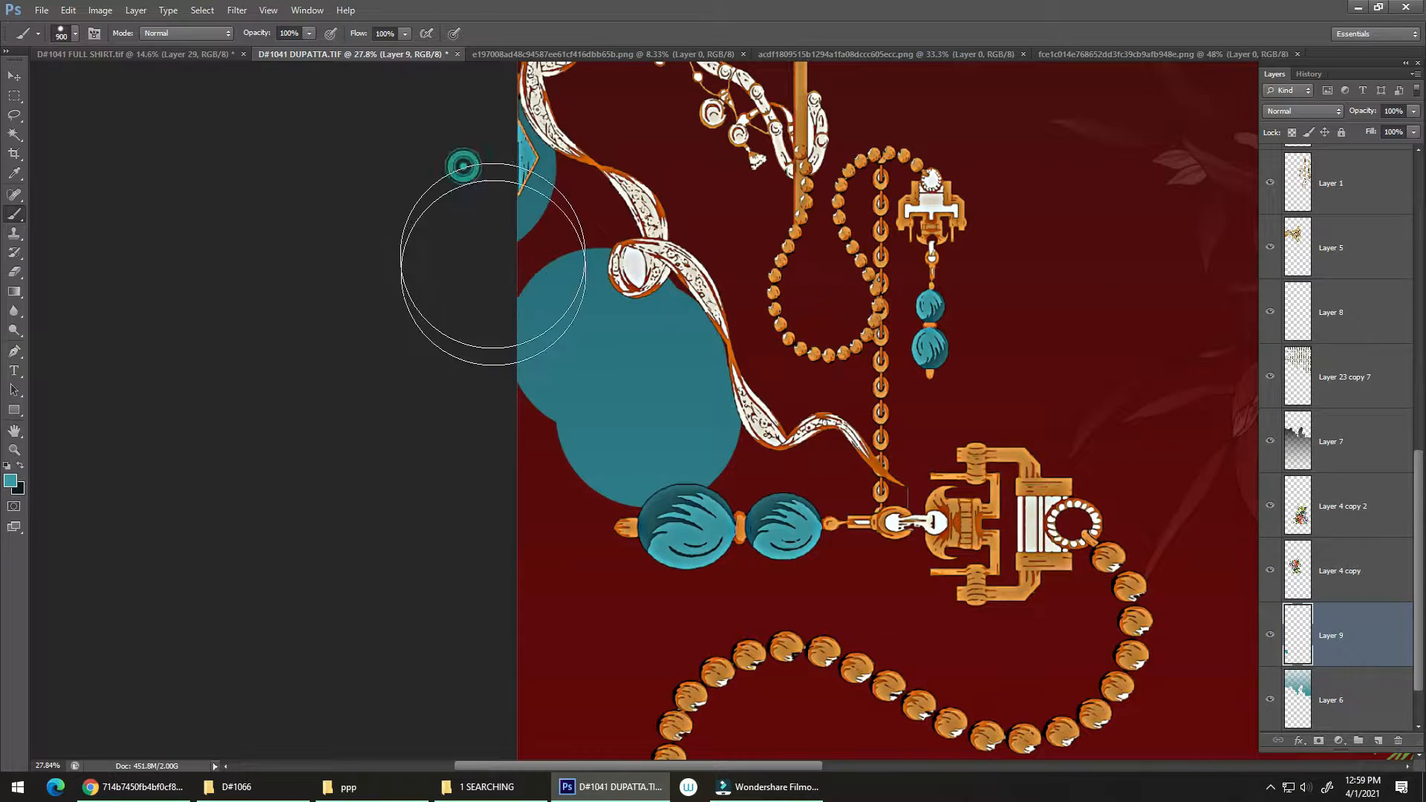
mouse_move(493, 265)
left_mouse_down()
mouse_move(527, 233)
mouse_move(531, 259)
mouse_move(565, 253)
mouse_move(519, 327)
mouse_move(631, 340)
mouse_move(598, 423)
mouse_move(642, 436)
mouse_move(626, 388)
mouse_move(533, 426)
left_mouse_up()
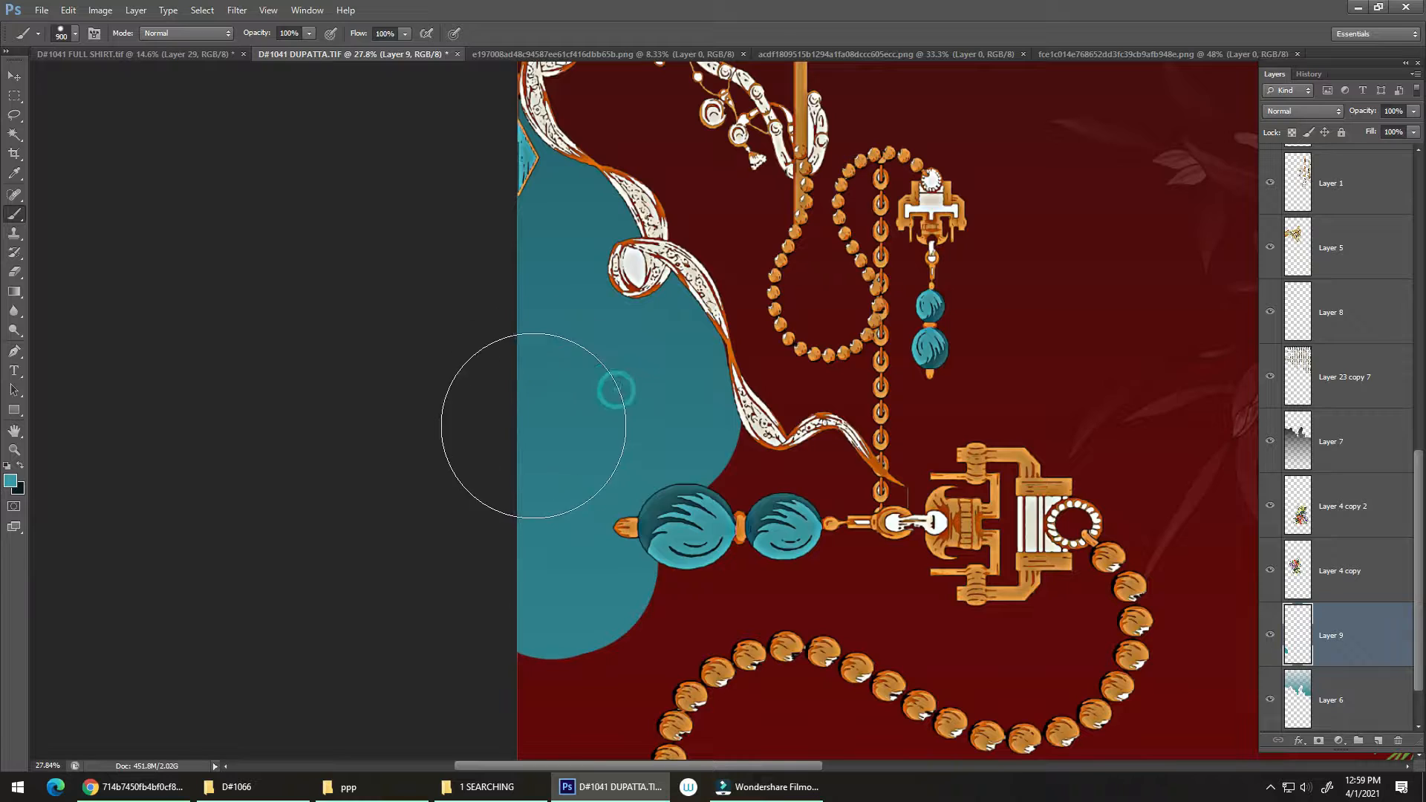
left_click_drag(586, 528, 570, 309)
left_click_drag(561, 373, 513, 614)
mouse_move(550, 560)
left_mouse_down()
mouse_move(529, 507)
mouse_move(605, 382)
mouse_move(525, 408)
mouse_move(532, 423)
mouse_move(706, 271)
mouse_move(637, 277)
mouse_move(691, 260)
mouse_move(732, 270)
mouse_move(768, 250)
mouse_move(825, 297)
mouse_move(809, 223)
left_mouse_up()
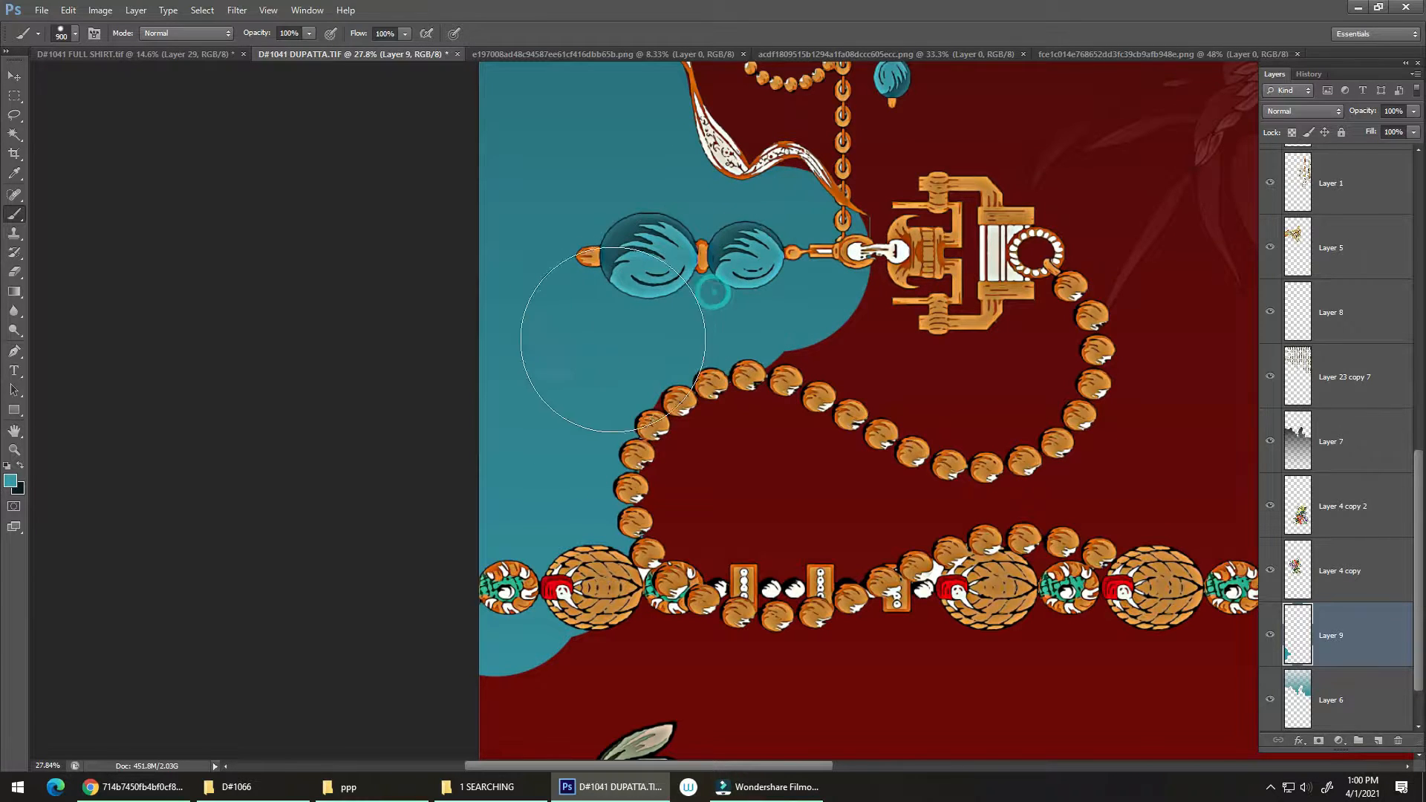
Reduce the brush size to 300 px and the eraser size to 150 px.
key("bracketleft")
key("bracketleft")
key("bracketleft")
key("bracketleft")
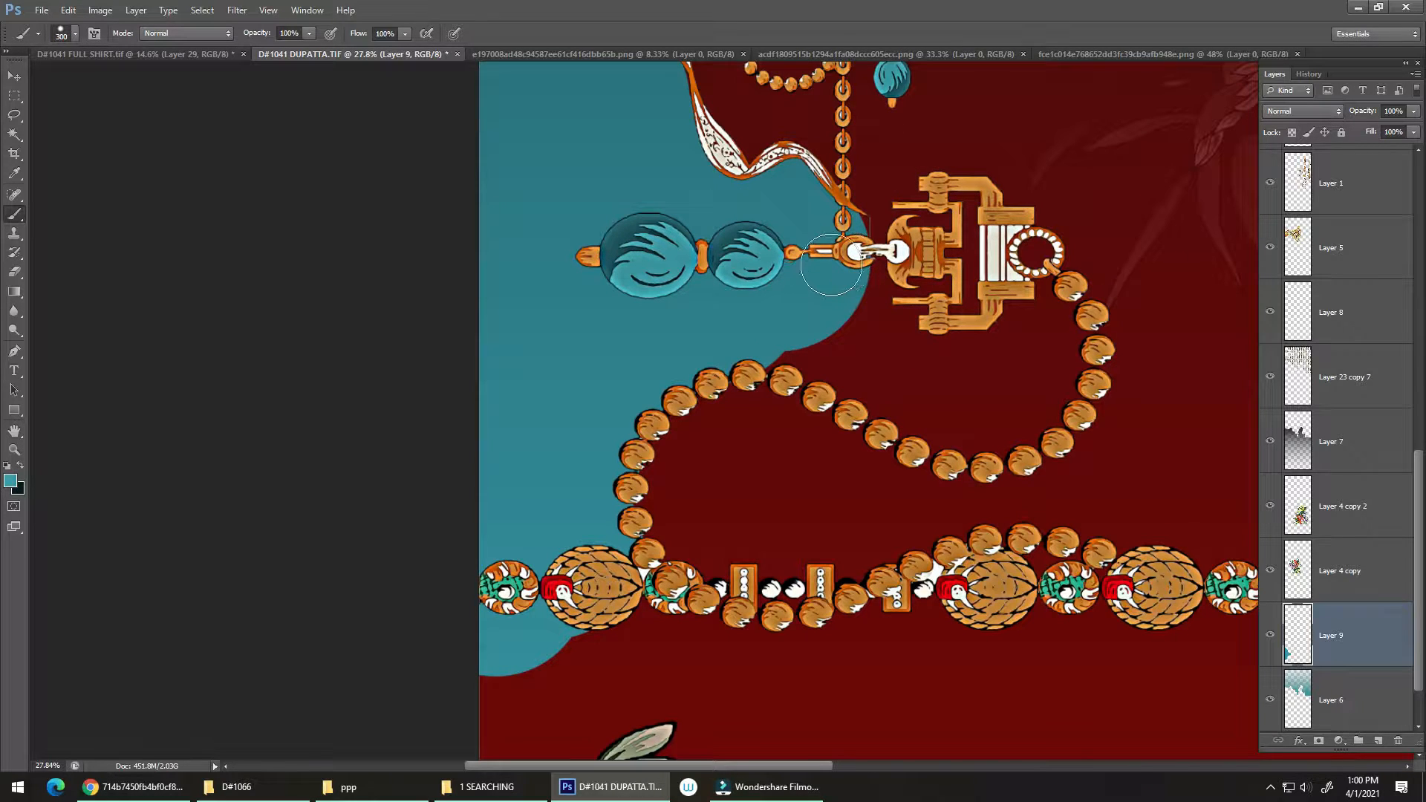
key("e")
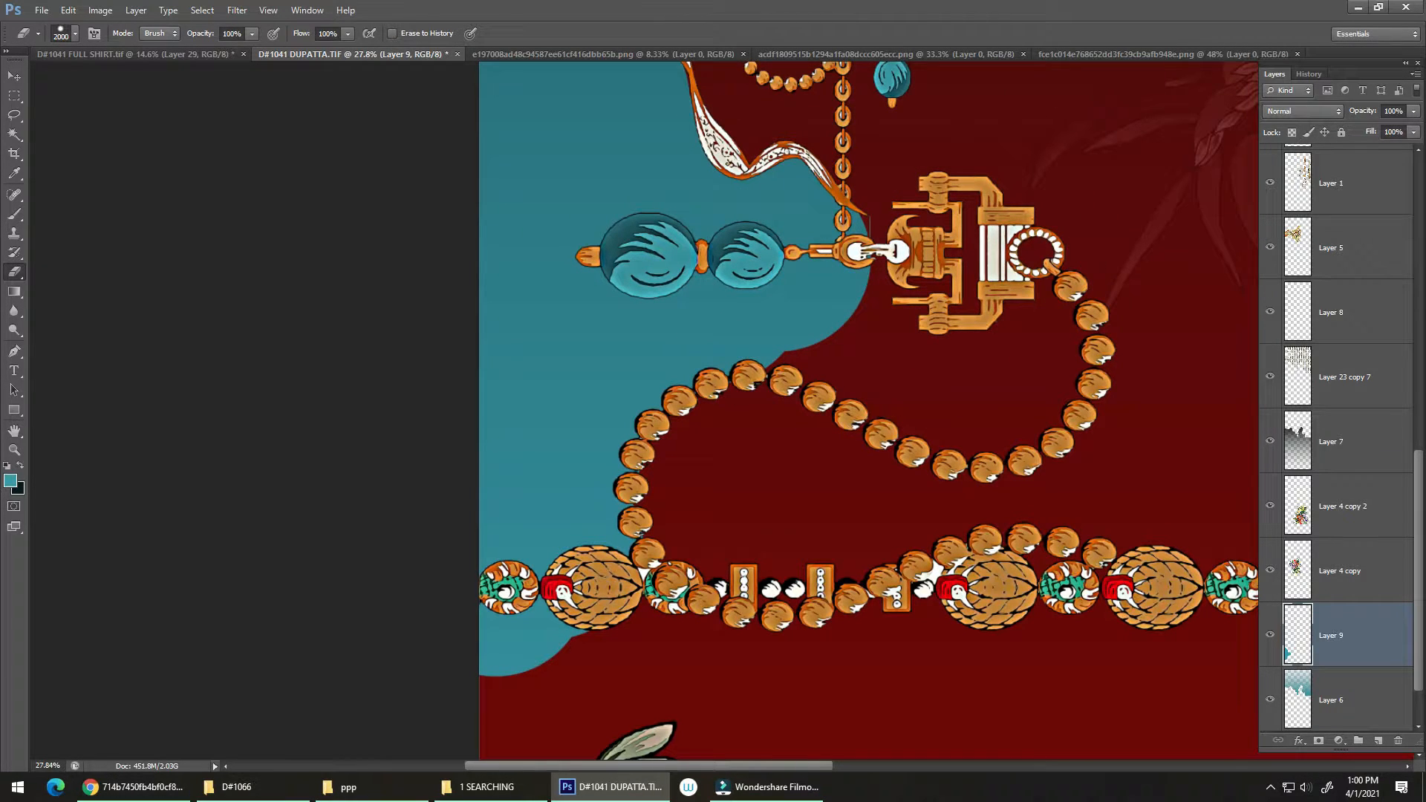
key("bracketleft")
key("bracketleft")
key("bracketleft")
key("bracketleft")
key("bracketleft")
key("bracketleft")
key("bracketleft")
key("bracketleft")
key("bracketleft")
key("bracketleft")
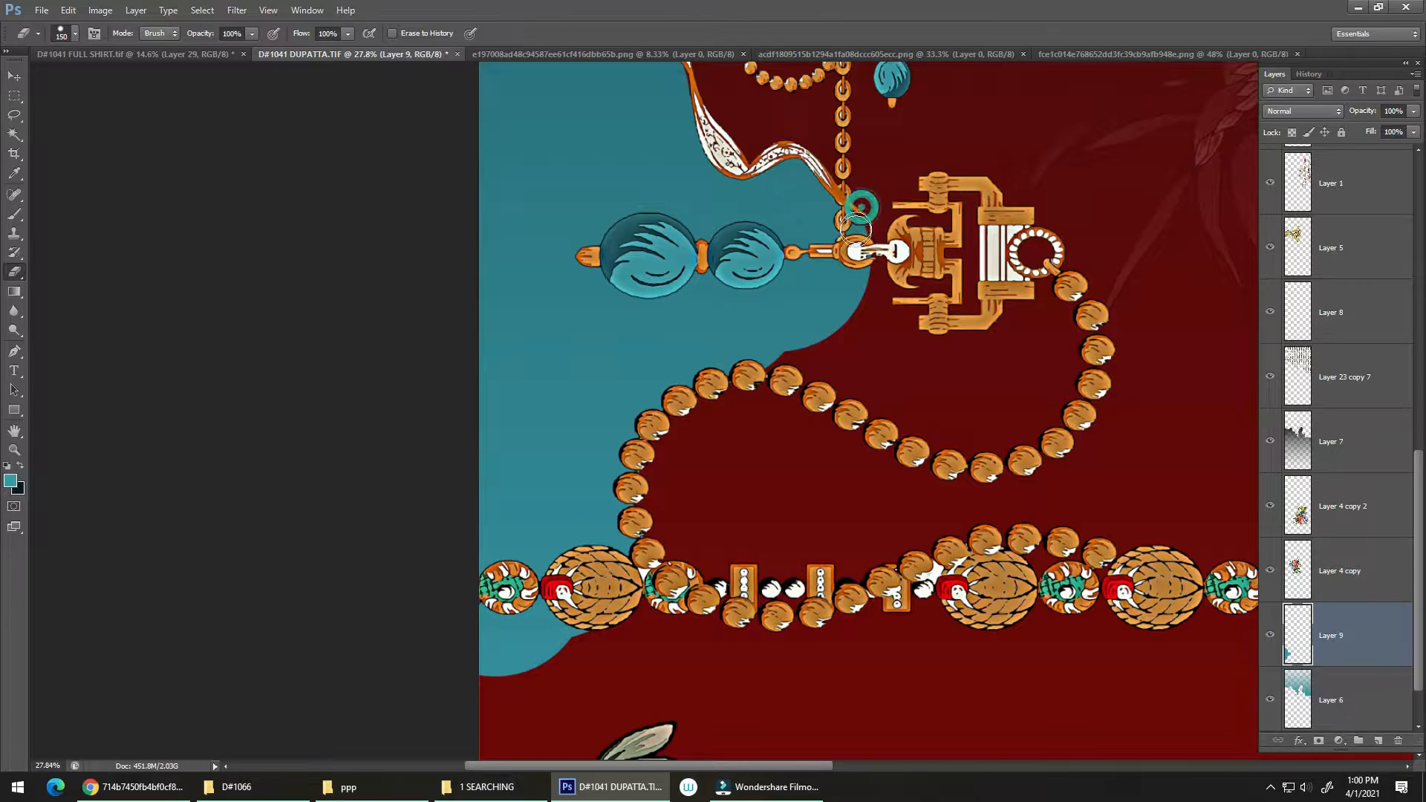
Paint teal around the gold clasp, inside its ring and across the area above the curved bead chain.
key("b")
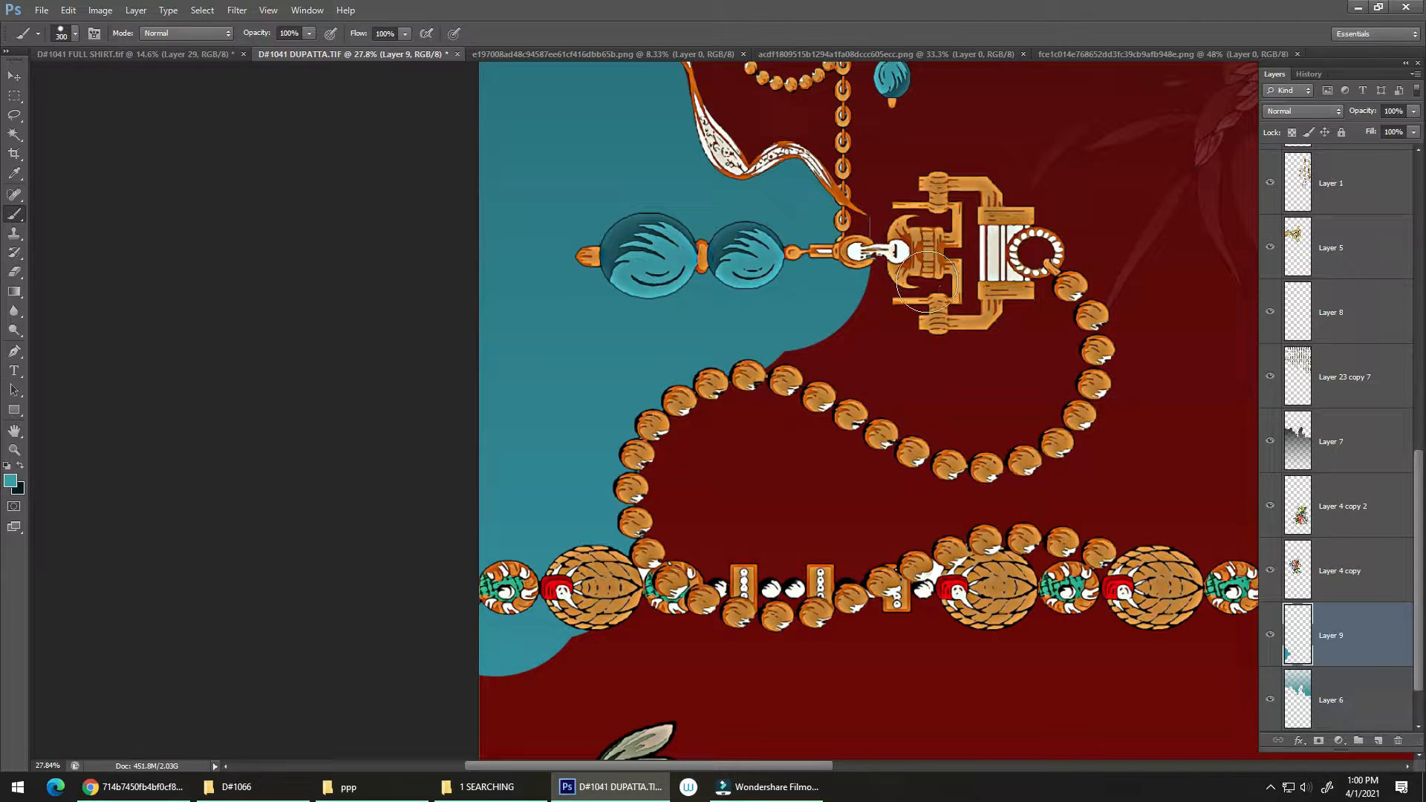
mouse_move(875, 289)
left_mouse_down()
mouse_move(890, 290)
mouse_move(899, 334)
mouse_move(962, 362)
mouse_move(1018, 349)
mouse_move(1023, 313)
left_mouse_up()
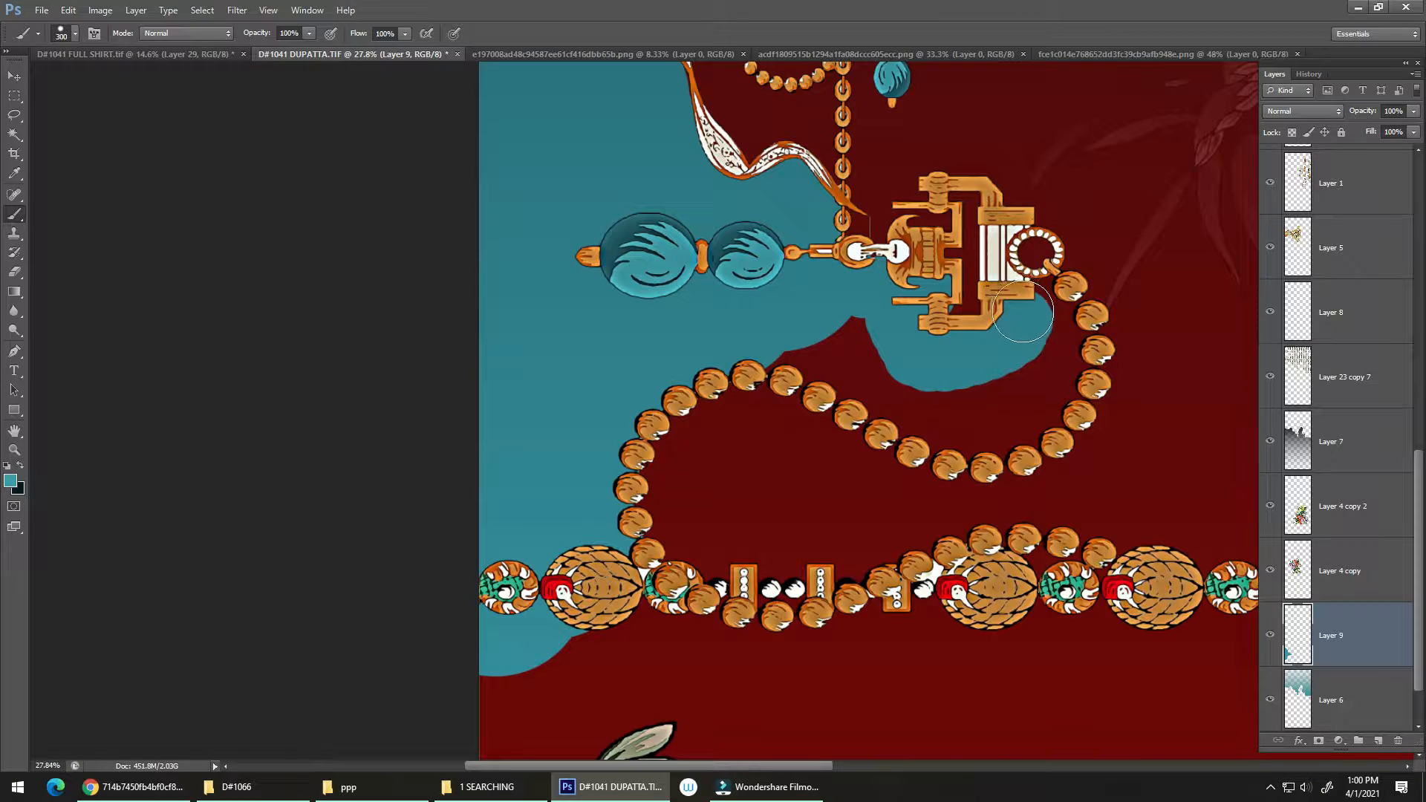
mouse_move(1015, 259)
left_mouse_down()
mouse_move(1029, 264)
mouse_move(1046, 355)
left_mouse_up()
mouse_move(1028, 417)
left_mouse_down()
mouse_move(980, 436)
mouse_move(934, 427)
mouse_move(737, 350)
mouse_move(884, 331)
mouse_move(1014, 375)
left_mouse_up()
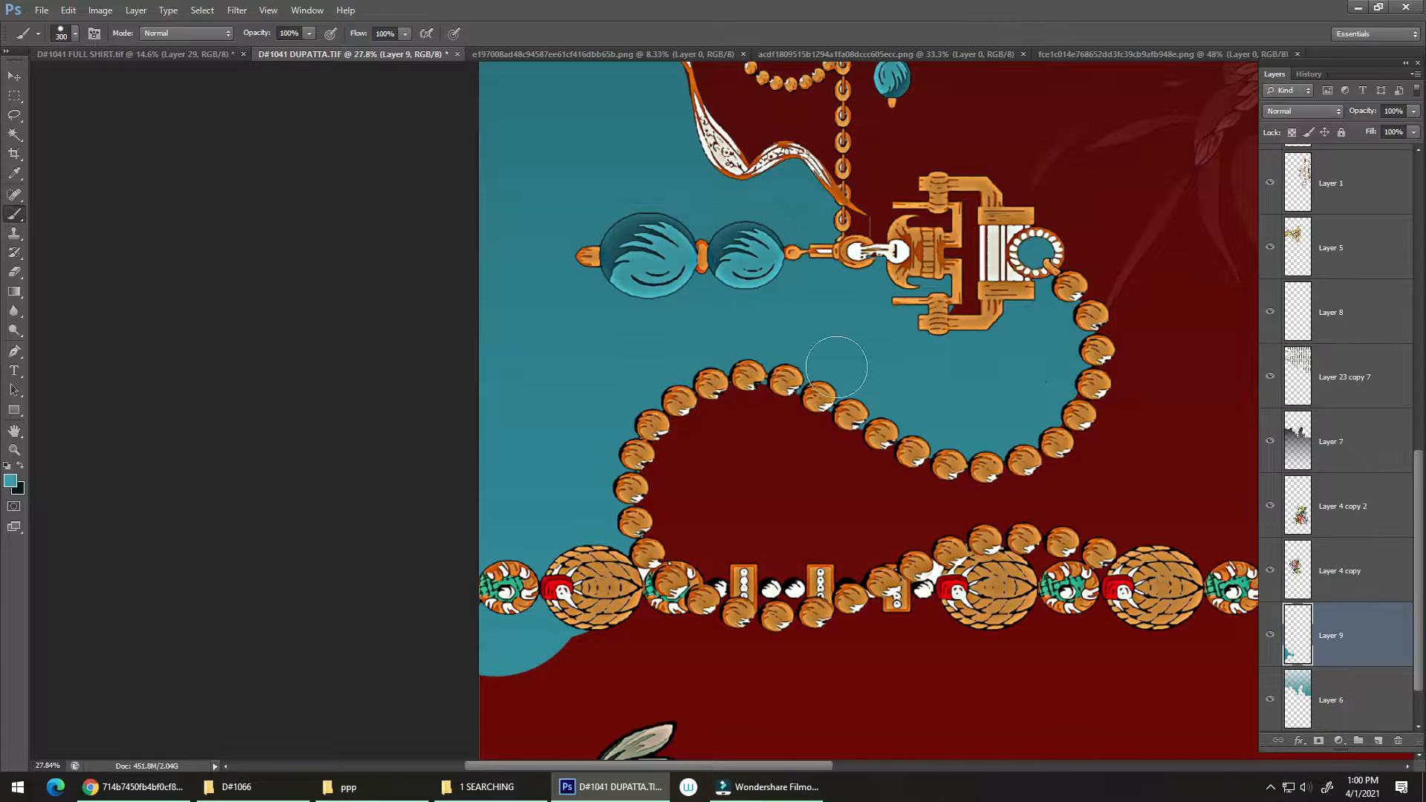
left_click_drag(835, 399, 840, 296)
left_click_drag(850, 436, 899, 322)
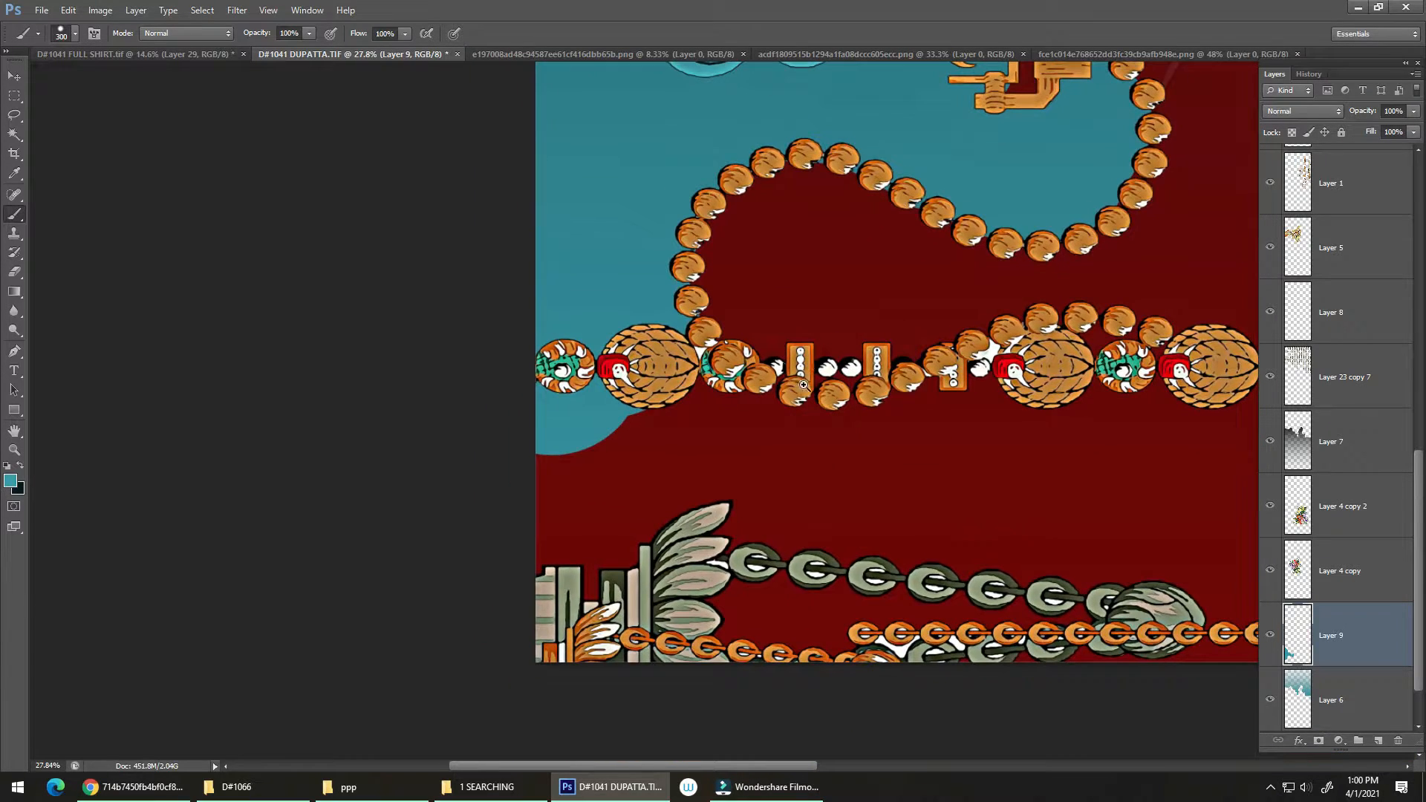
Paint a teal band under the horizontal bead border across the dupatta's lower edge, enlarging the brush to 1300 px.
scroll(767, 430, "down", 2)
left_click_drag(767, 395, 792, 328)
left_click_drag(745, 407, 759, 408)
left_click_drag(773, 404, 610, 530)
left_click_drag(619, 474, 516, 536)
mouse_move(607, 512)
left_mouse_down()
mouse_move(659, 436)
mouse_move(672, 360)
left_mouse_up()
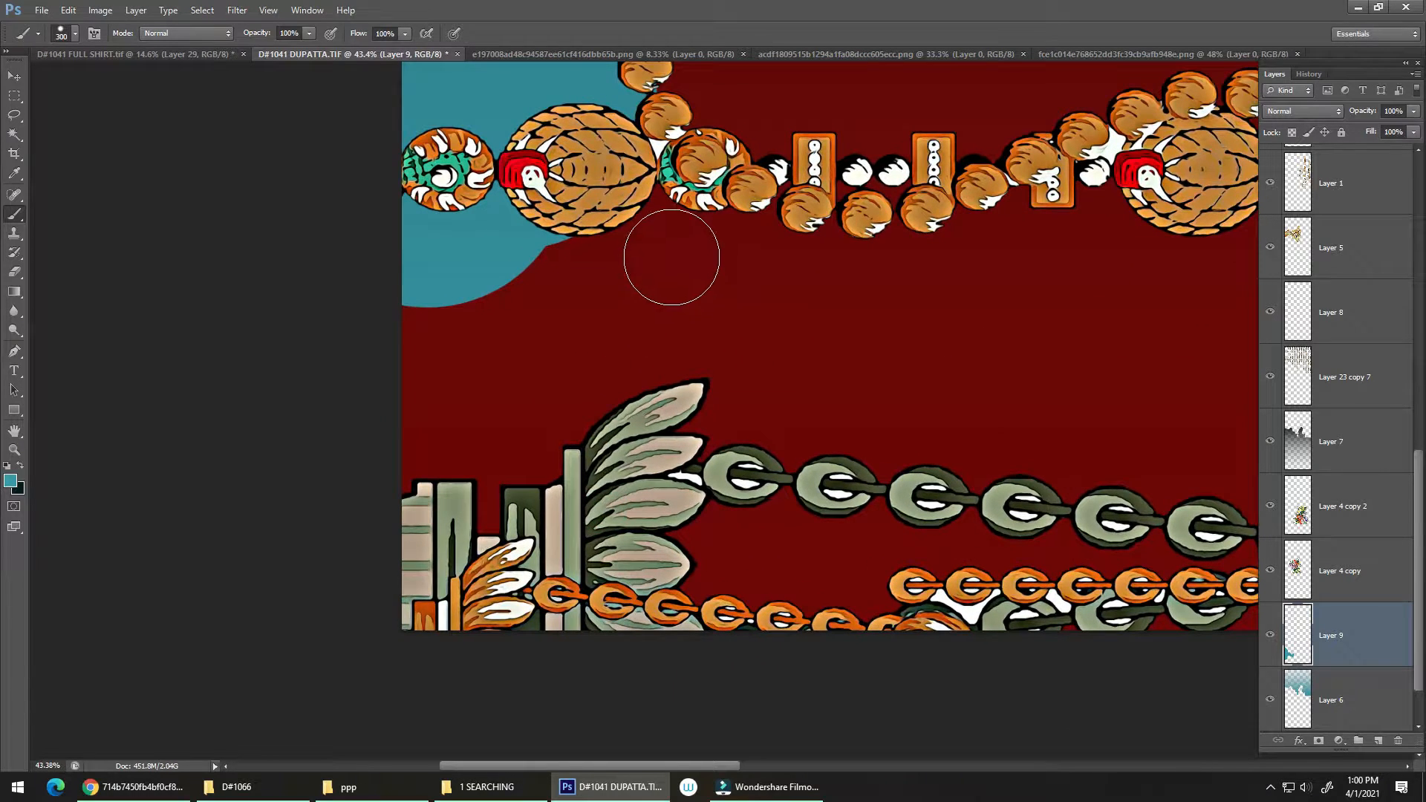
mouse_move(717, 267)
left_mouse_down()
mouse_move(650, 321)
mouse_move(1188, 305)
mouse_move(890, 303)
left_mouse_up()
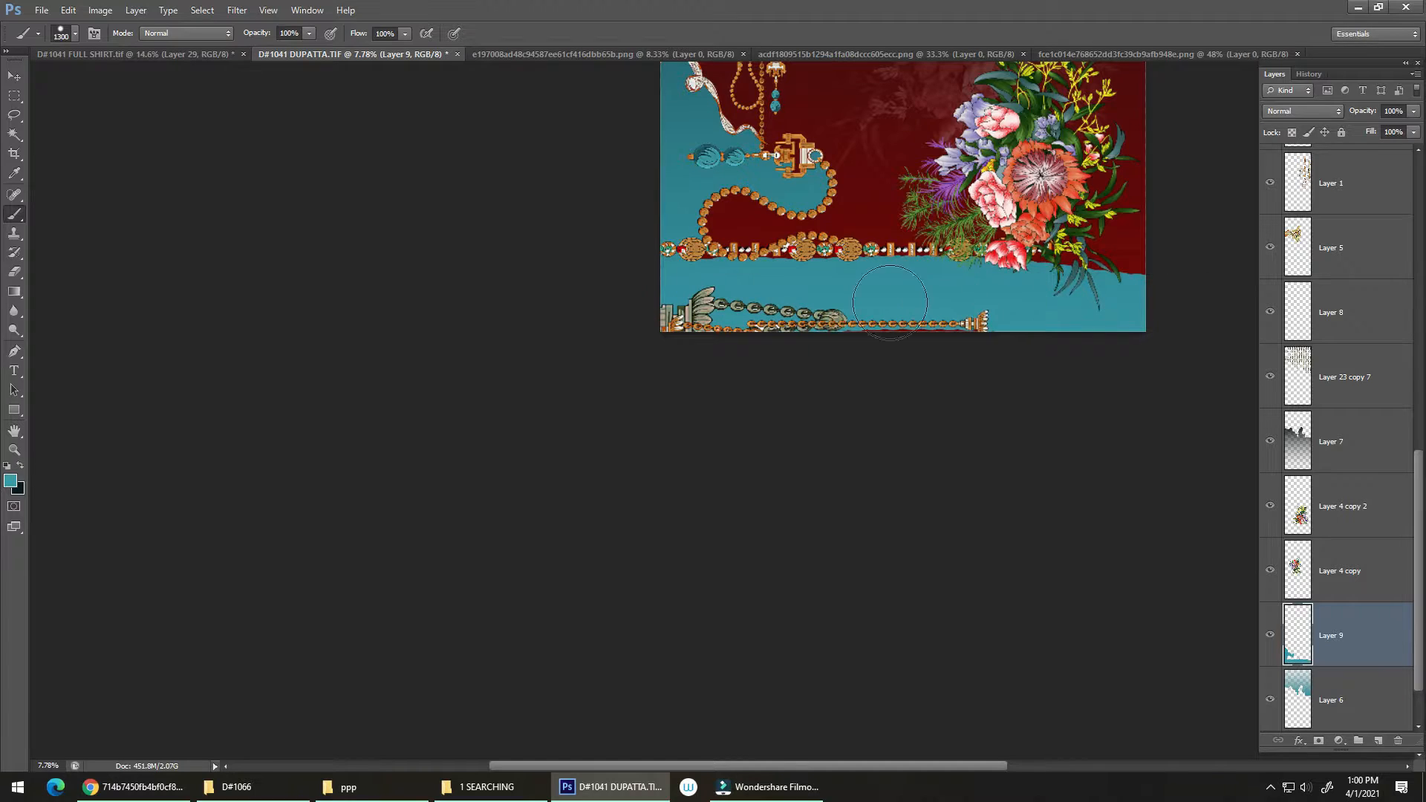
Extend the teal band into the lower-right corner behind the bouquet's lower leaves, undoing the stray stroke near the bead border.
left_click_drag(1038, 292, 1191, 199)
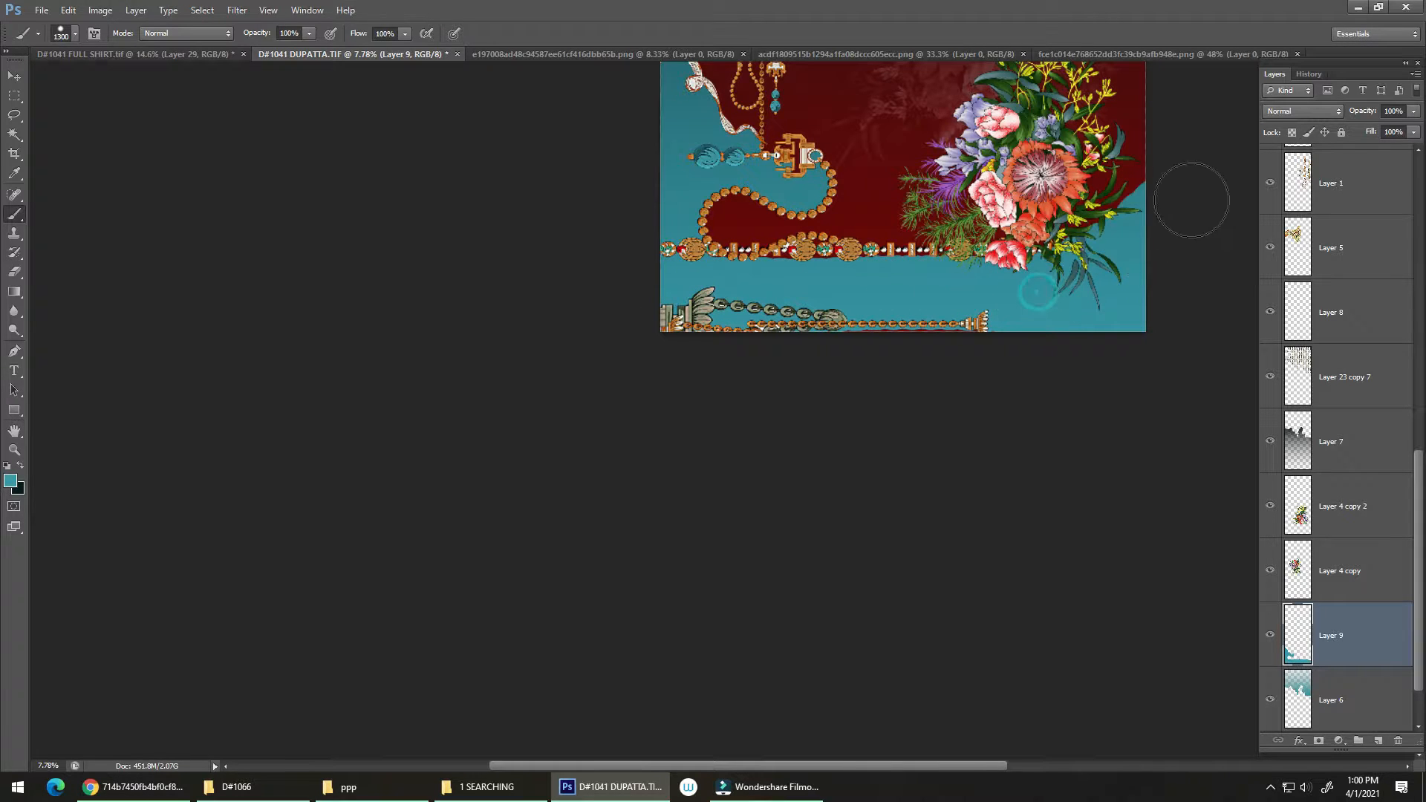
left_click_drag(996, 315, 930, 433)
mouse_move(658, 408)
left_mouse_down()
mouse_move(869, 392)
mouse_move(985, 403)
left_mouse_up()
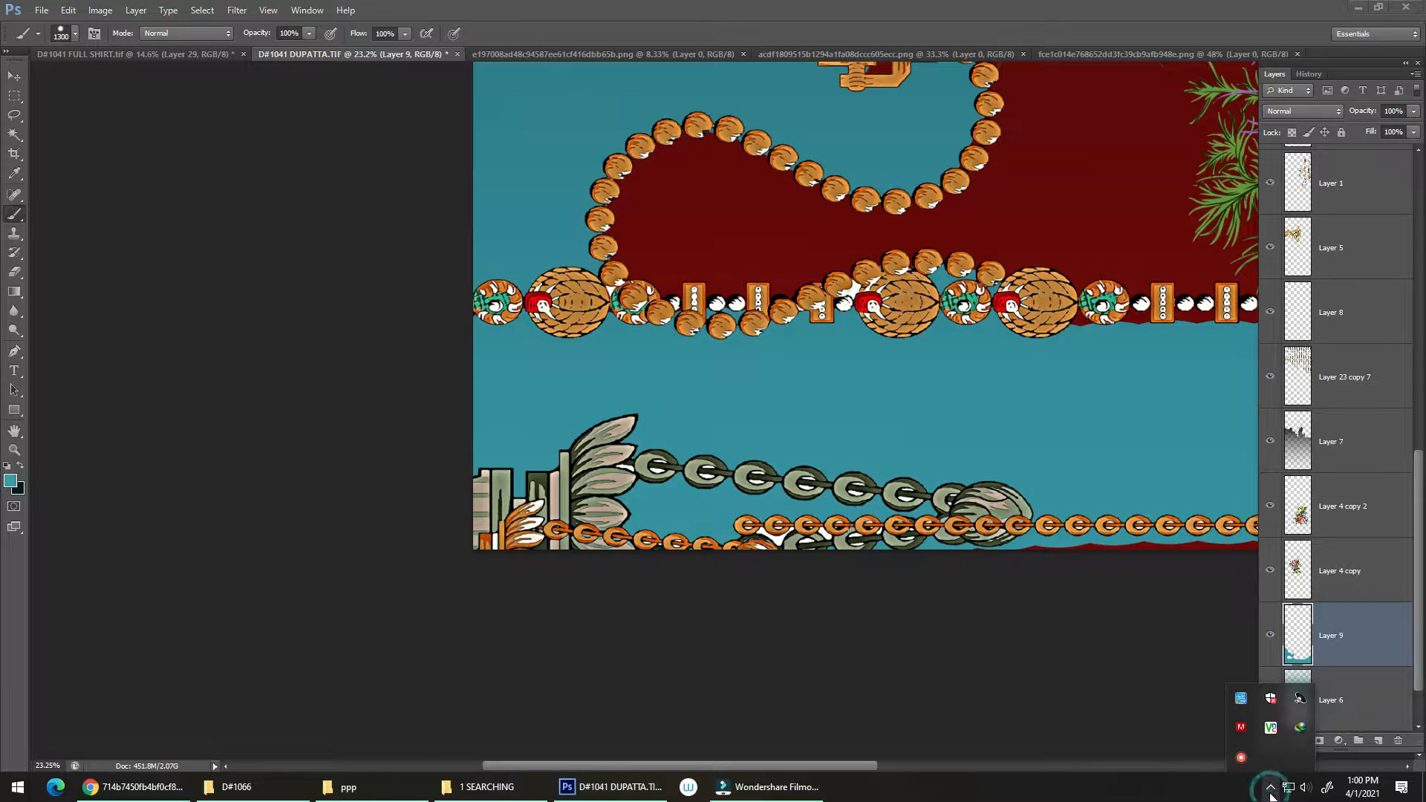
left_click_drag(811, 350, 735, 351)
key("ctrl+z")
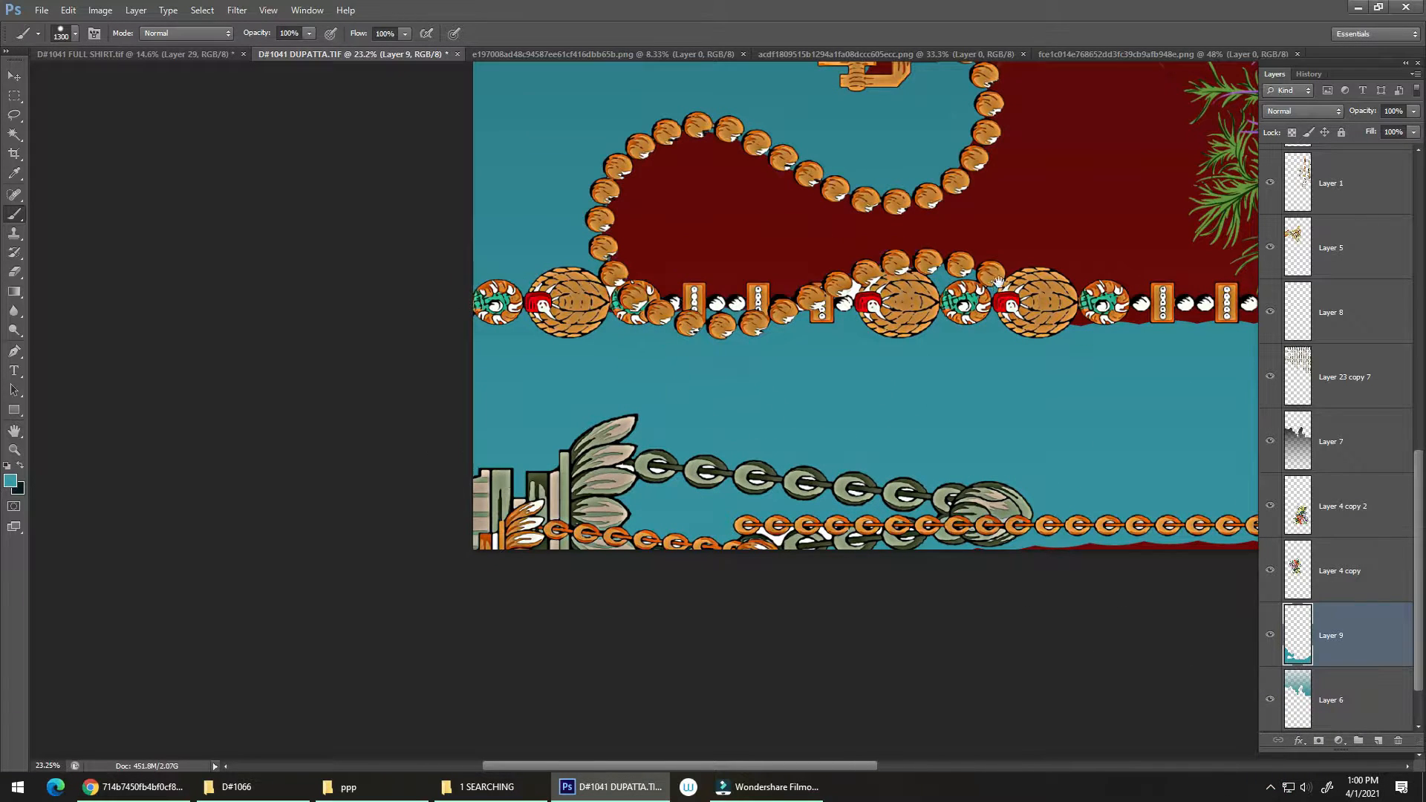
Fill the remaining red gaps under the bead border and along the dupatta's bottom edge with teal.
mouse_move(1132, 407)
left_mouse_down()
mouse_move(717, 446)
mouse_move(1028, 432)
left_mouse_up()
left_click_drag(1131, 443, 478, 308)
left_click_drag(745, 353, 745, 461)
left_click_drag(693, 337, 709, 337)
left_click_drag(380, 487, 464, 770)
left_click_drag(761, 494, 891, 312)
left_click_drag(812, 275, 877, 799)
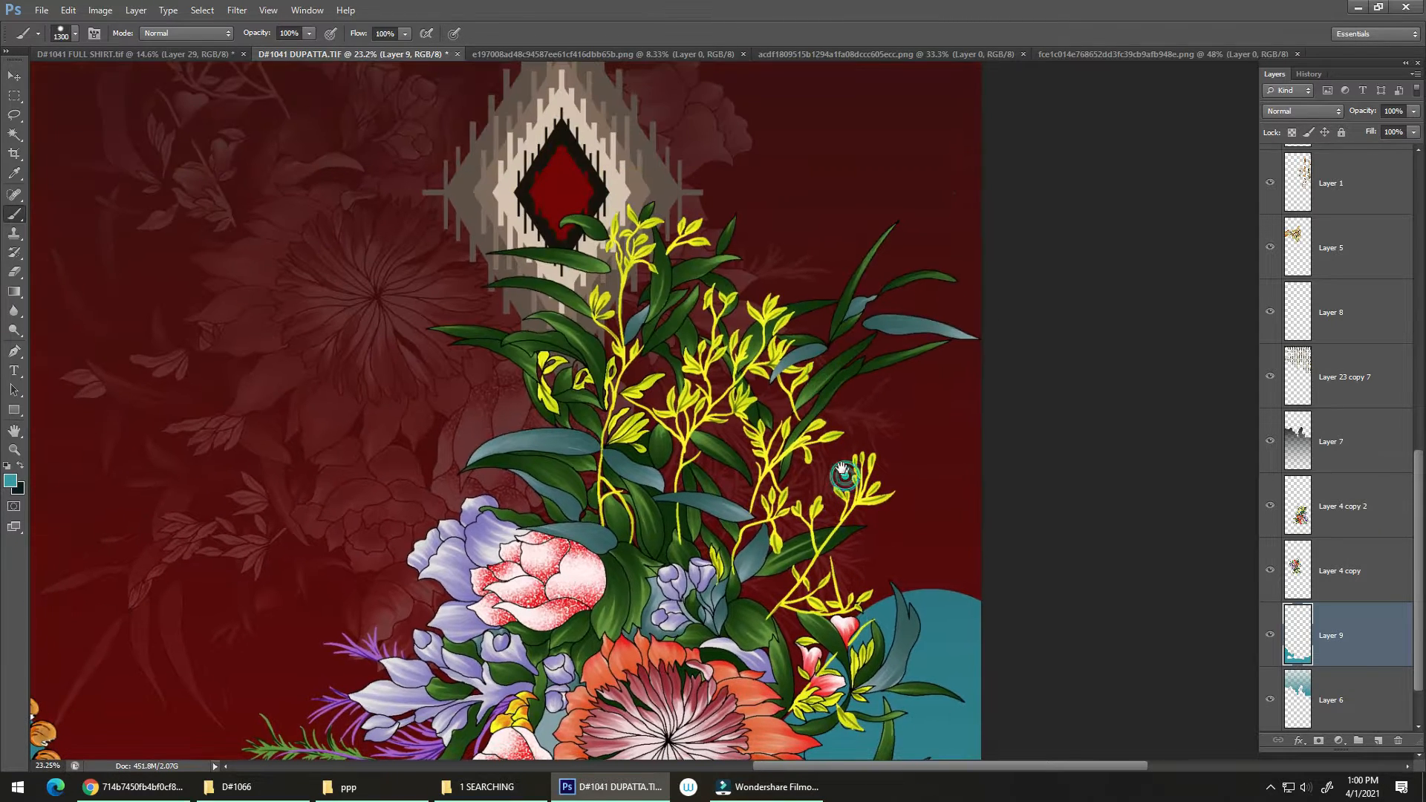
Paint teal up the dupatta's right edge behind the yellow sprigs, up to the bouquet's long upper leaf.
left_click_drag(818, 652, 891, 539)
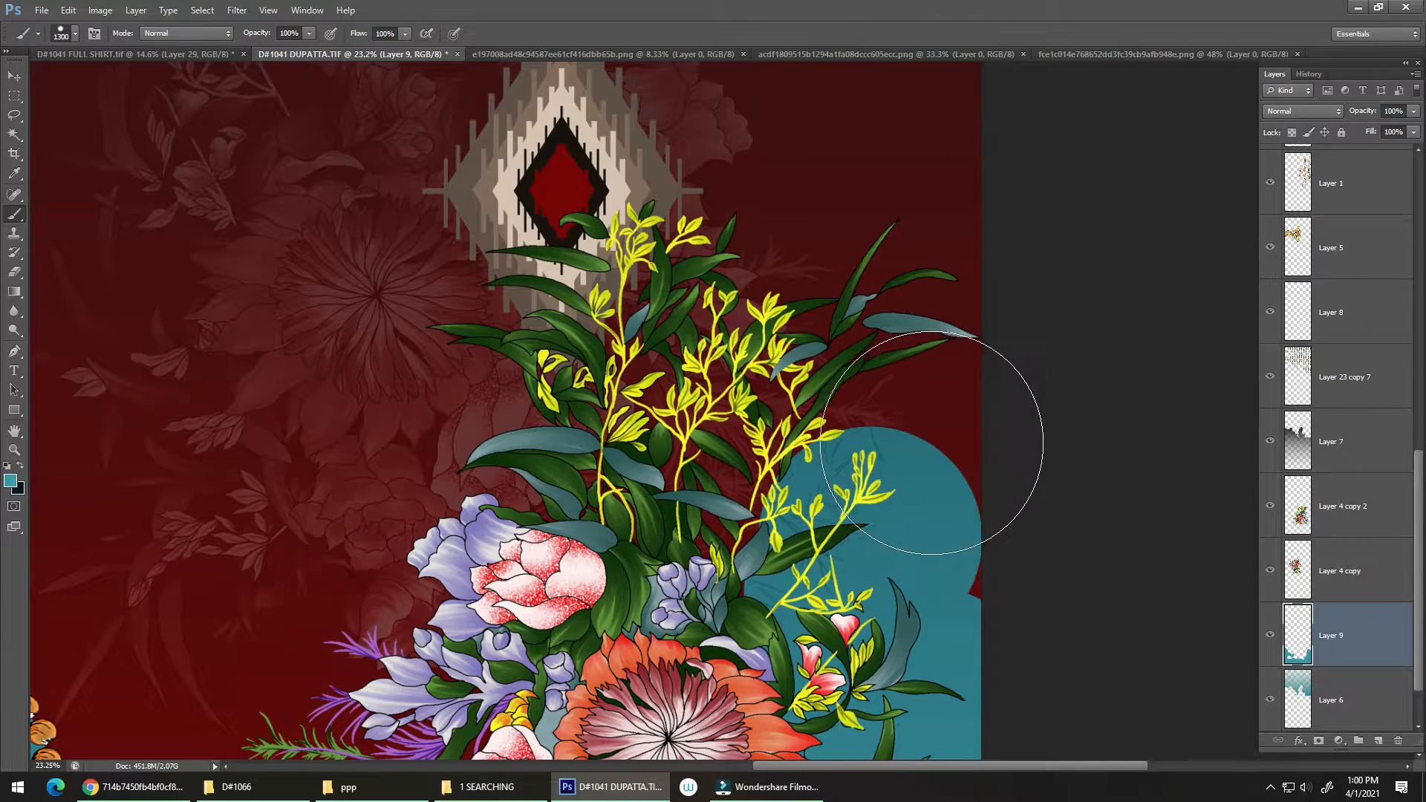
left_click_drag(931, 444, 940, 520)
mouse_move(884, 384)
left_mouse_down()
mouse_move(887, 473)
mouse_move(731, 486)
left_mouse_up()
left_click_drag(811, 542, 820, 459)
scroll(823, 549, "down", 4)
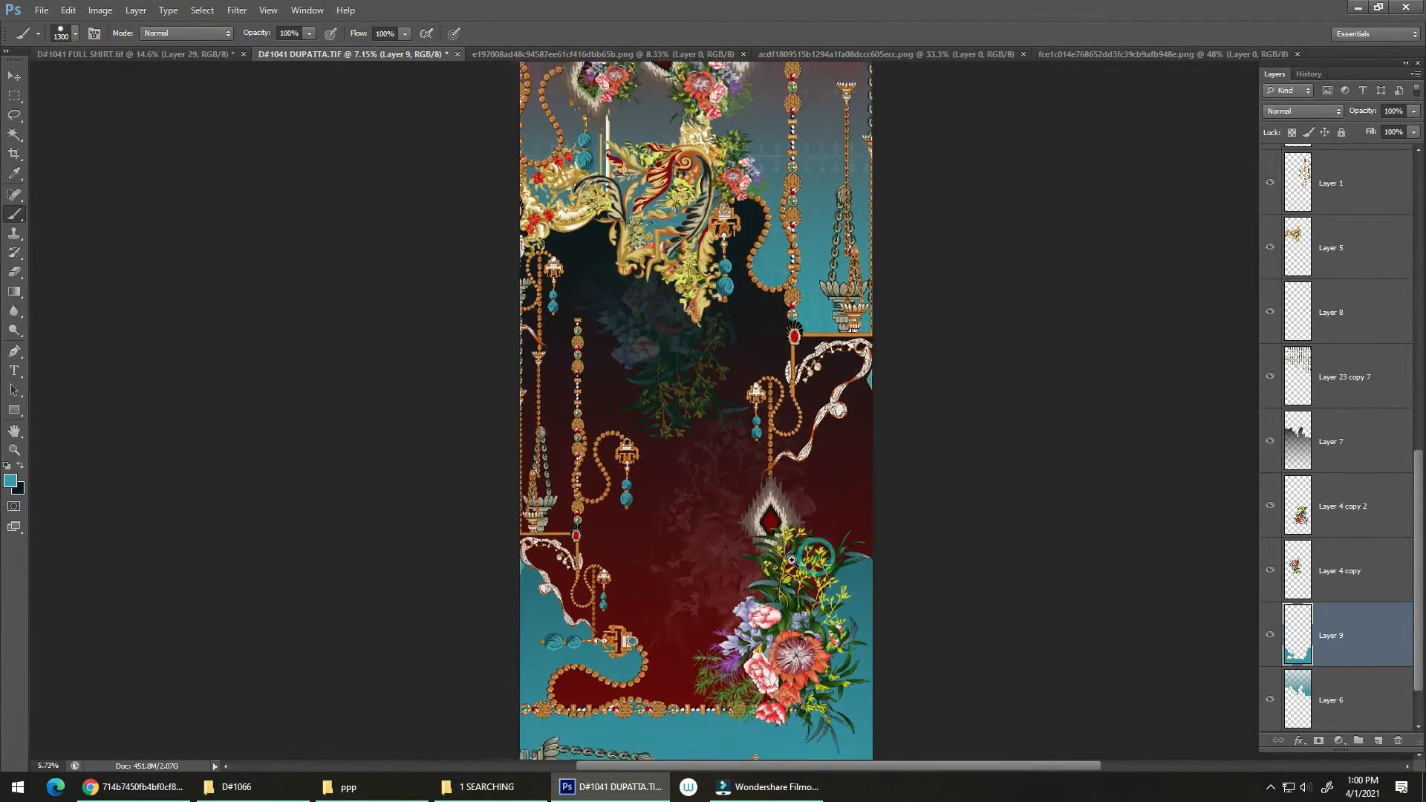
scroll(848, 535, "up", 8)
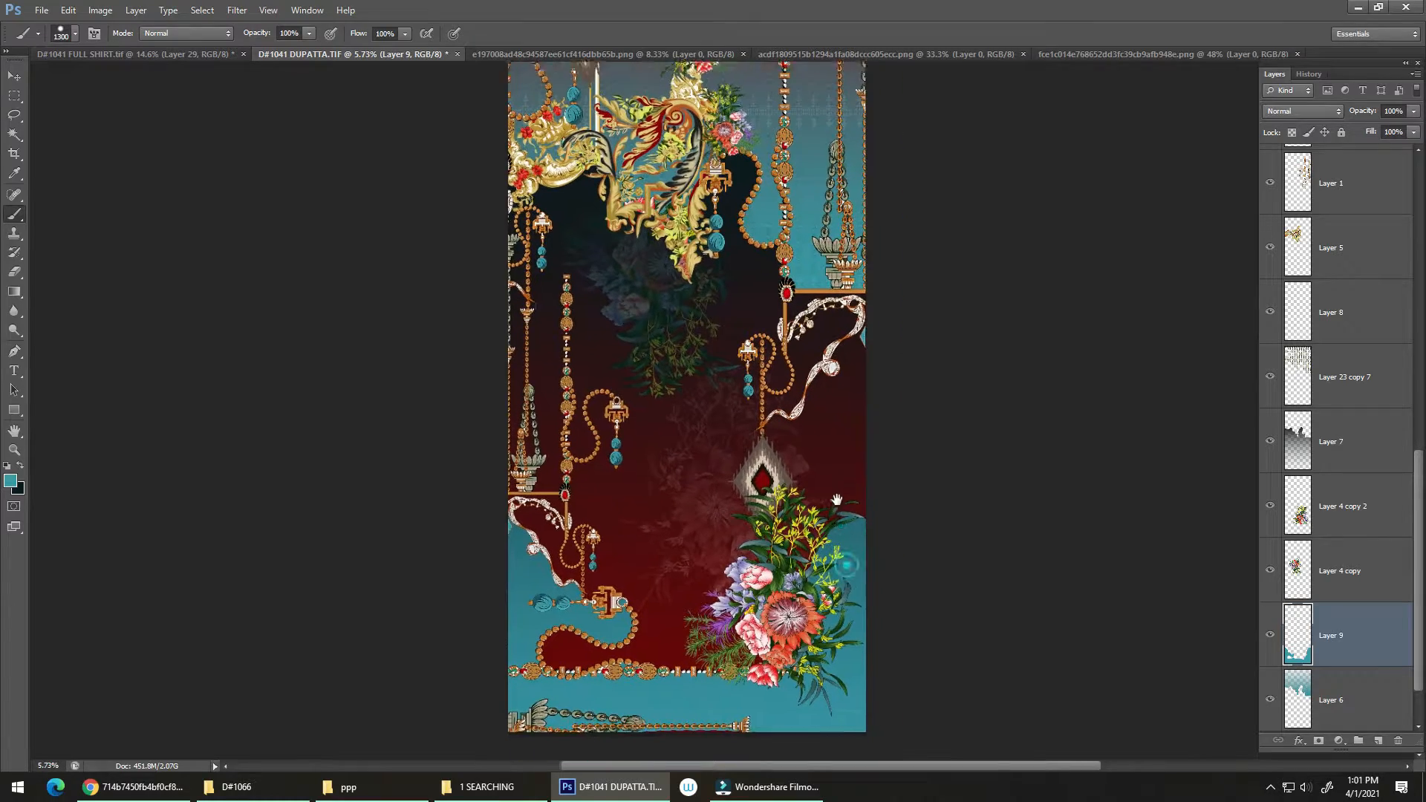
scroll(898, 416, "up", 1)
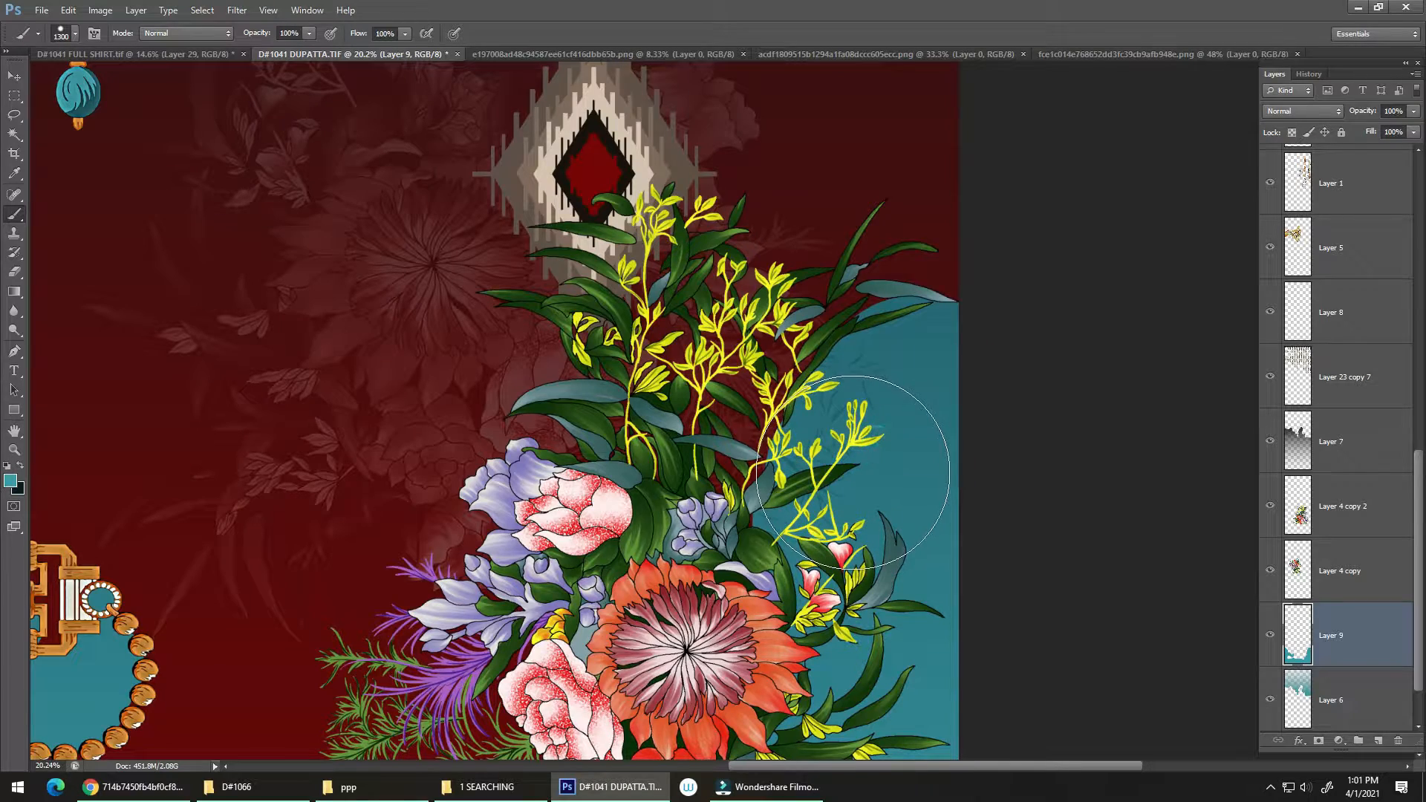
left_click_drag(827, 562, 796, 512)
mouse_move(836, 354)
left_mouse_down()
mouse_move(817, 519)
mouse_move(925, 355)
mouse_move(843, 334)
left_mouse_up()
left_click_drag(841, 457, 843, 446)
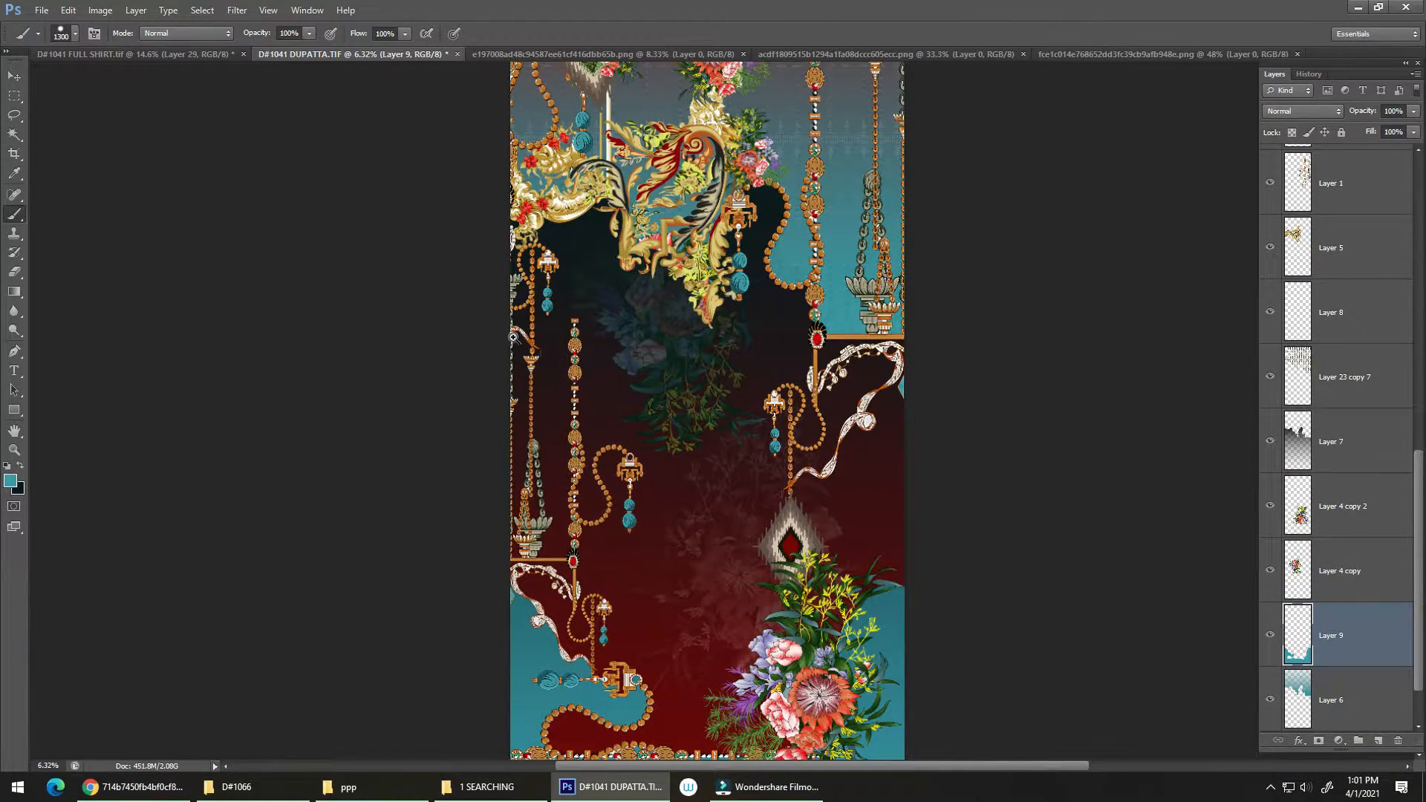
Paint teal with a 600 px brush beneath the white garland, between the gold post and the ribbon on the right edge.
mouse_move(856, 373)
left_mouse_down()
mouse_move(847, 393)
mouse_move(862, 434)
left_mouse_up()
key("bracketleft")
key("bracketleft")
key("bracketleft")
key("bracketleft")
key("bracketleft")
key("bracketleft")
key("bracketleft")
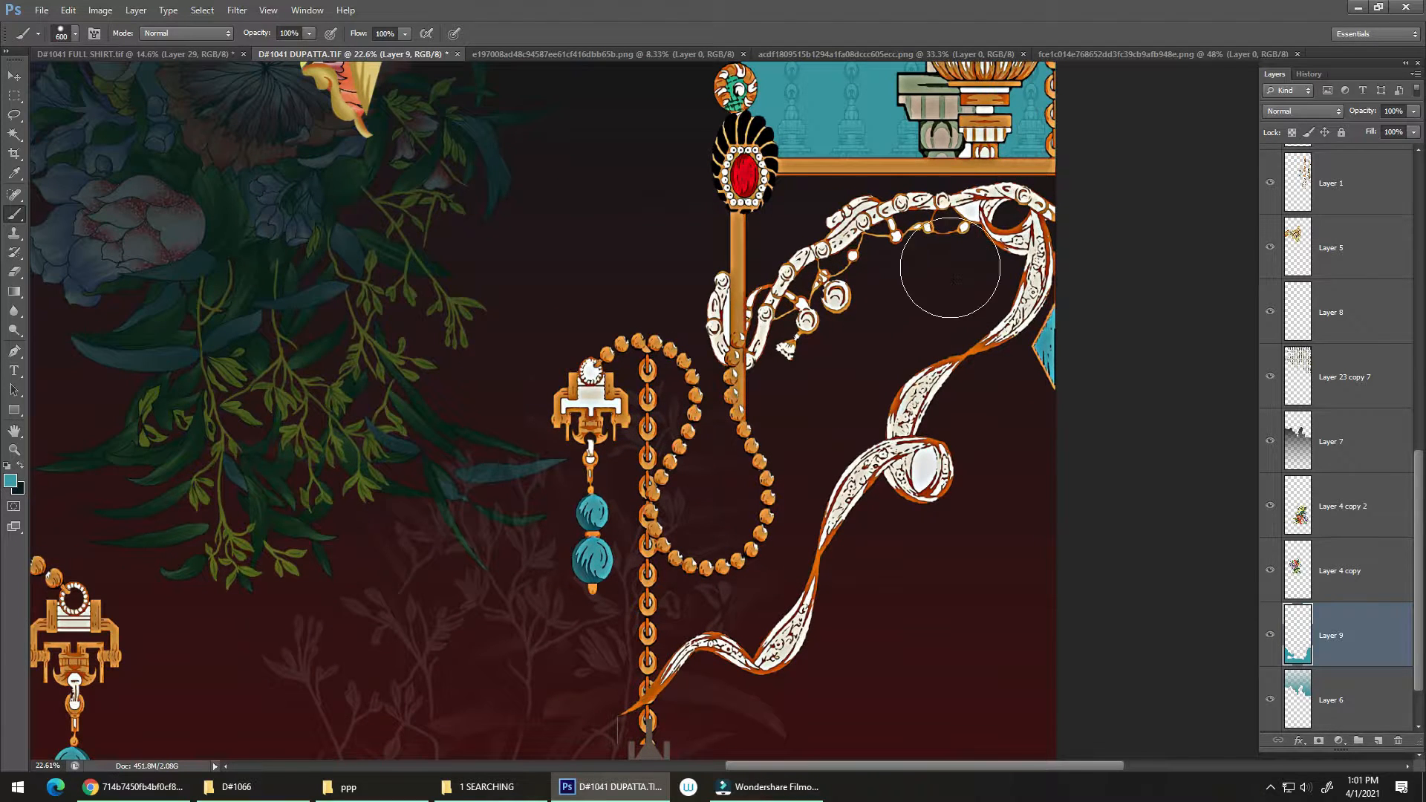
mouse_move(988, 243)
left_mouse_down()
mouse_move(907, 310)
mouse_move(981, 267)
mouse_move(906, 329)
mouse_move(866, 325)
mouse_move(935, 255)
mouse_move(842, 294)
mouse_move(801, 366)
mouse_move(802, 336)
left_mouse_up()
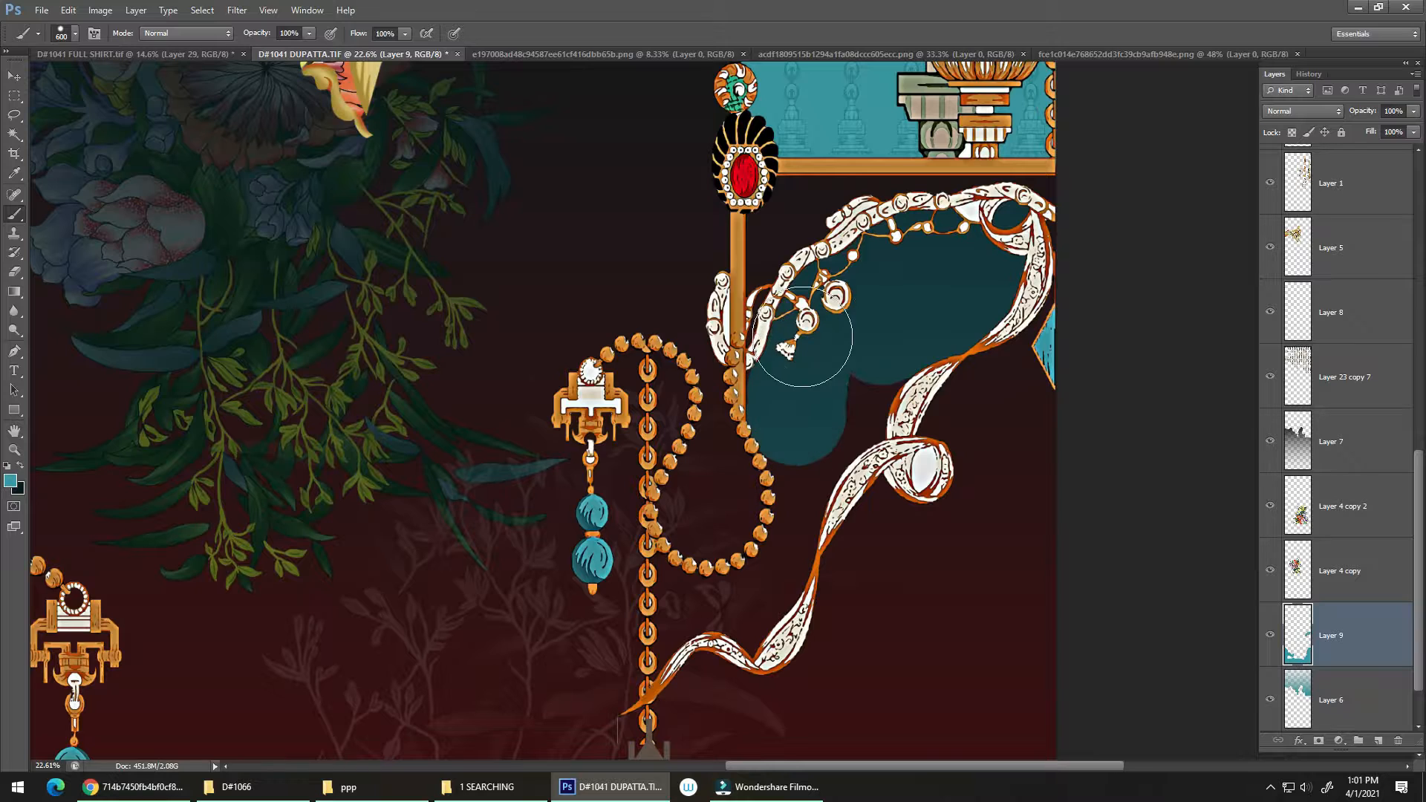
left_click_drag(793, 391, 868, 372)
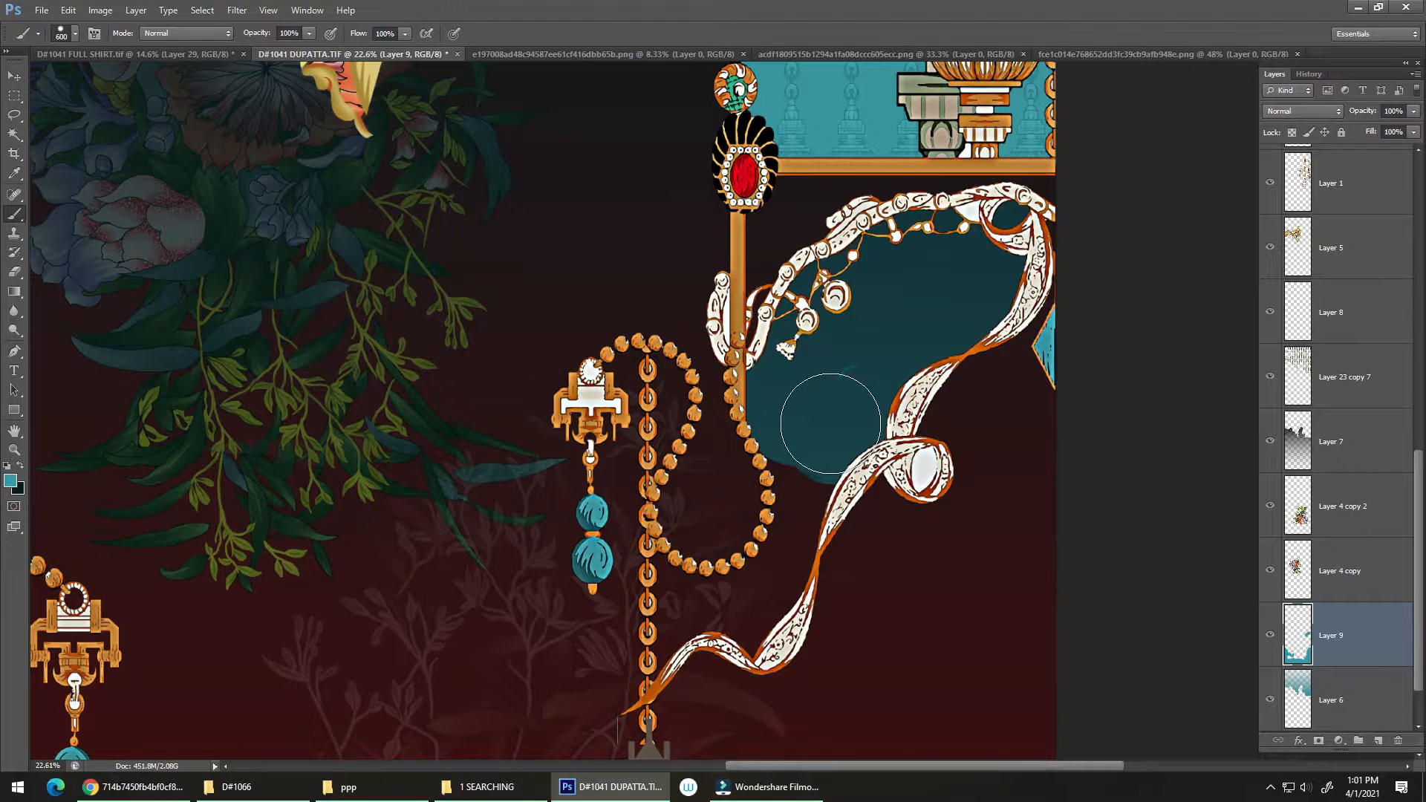
Continue the teal between the bead loop and the ribbon down to the ribbon's tip, reducing the brush to 150 px.
mouse_move(812, 449)
left_mouse_down()
mouse_move(808, 499)
mouse_move(797, 463)
mouse_move(790, 479)
mouse_move(791, 558)
mouse_move(810, 483)
mouse_move(781, 590)
mouse_move(754, 628)
mouse_move(730, 620)
mouse_move(763, 634)
mouse_move(751, 612)
mouse_move(779, 540)
mouse_move(735, 584)
left_mouse_up()
key("ctrl+z")
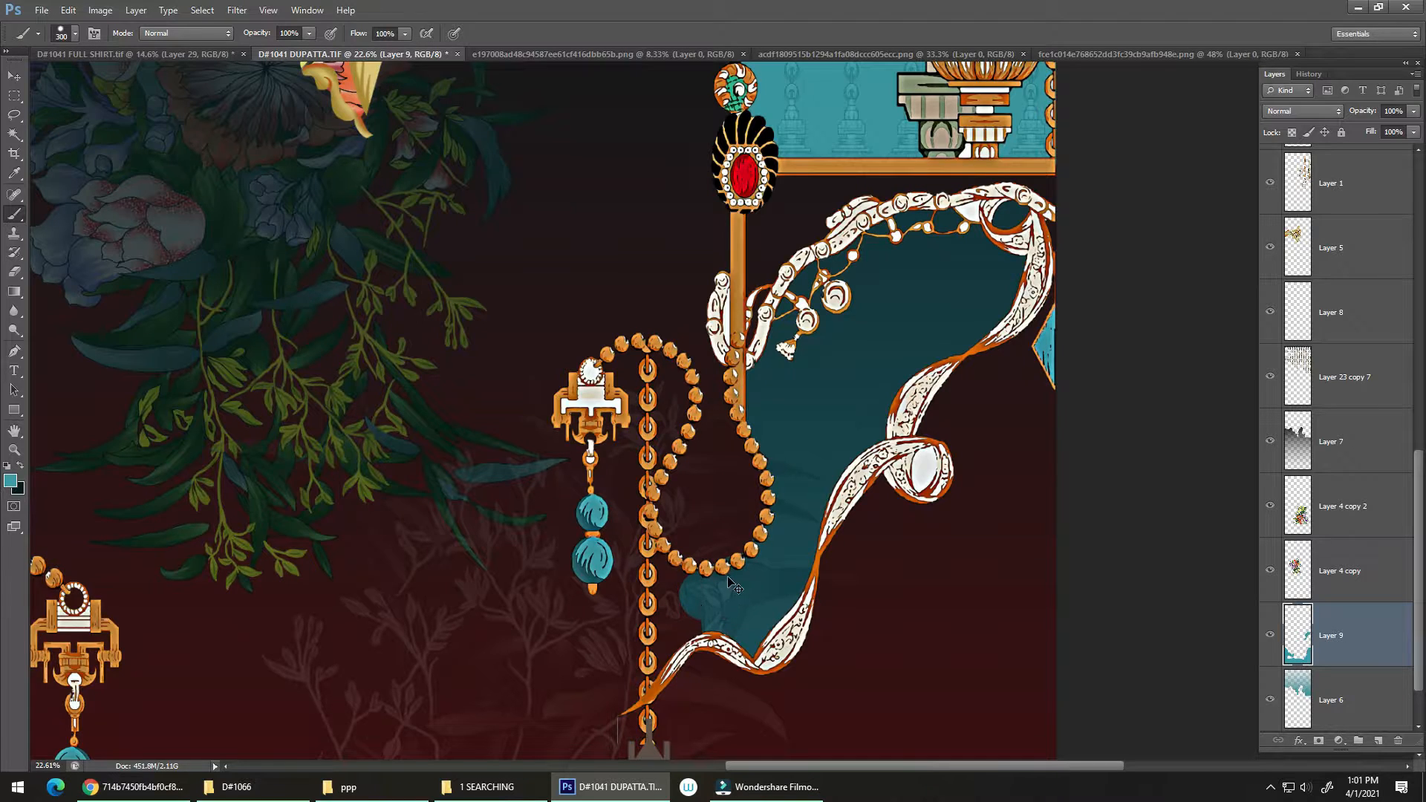
mouse_move(683, 581)
left_mouse_down()
mouse_move(688, 615)
mouse_move(666, 640)
left_mouse_up()
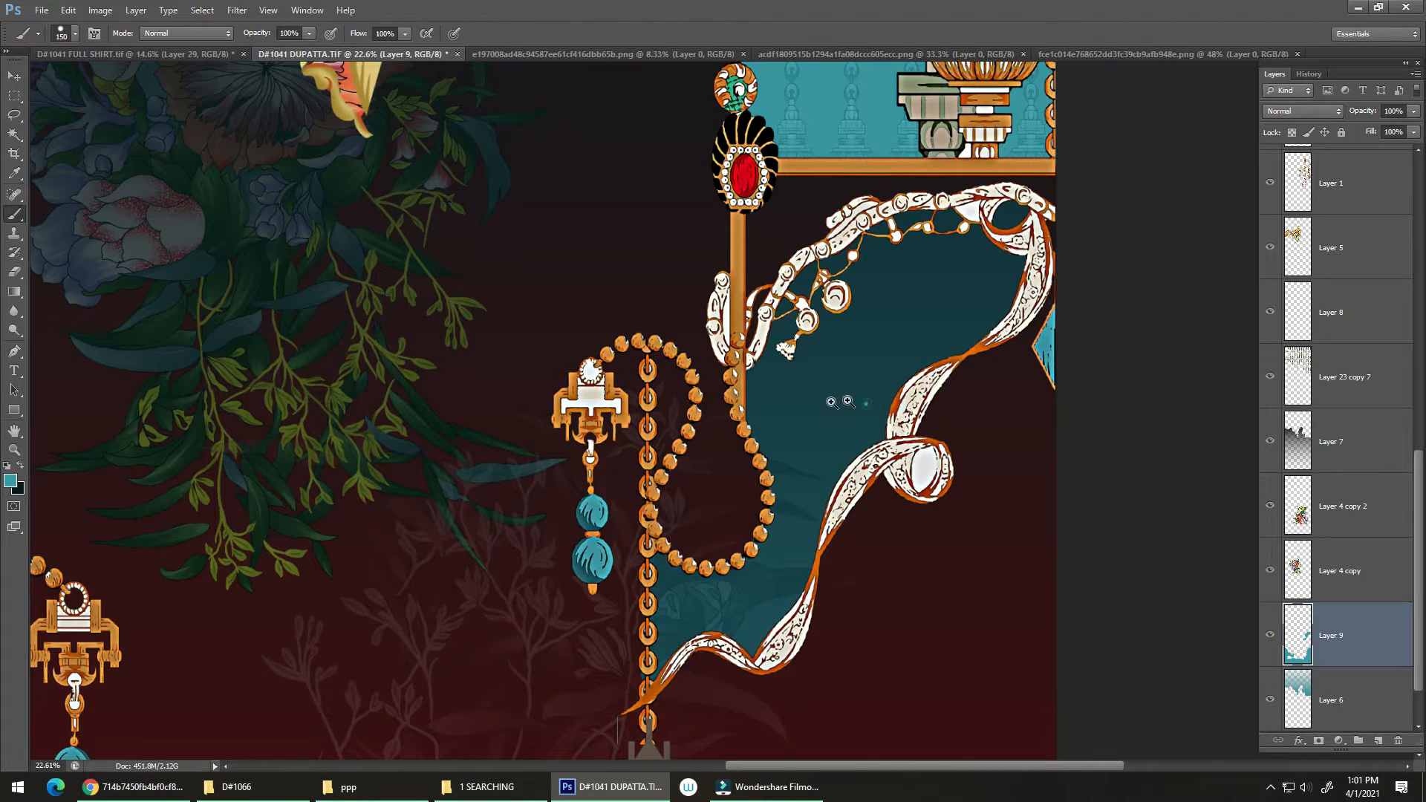
left_click_drag(848, 402, 825, 455)
left_click_drag(790, 449, 820, 445)
left_click_drag(829, 501, 879, 465)
mouse_move(828, 481)
left_mouse_down()
mouse_move(899, 425)
mouse_move(811, 472)
left_mouse_up()
Paint teal inside the bead loop at the left edge, below the gold scroll ornament with red flowers.
left_click_drag(570, 353, 682, 489)
left_click_drag(675, 297, 811, 296)
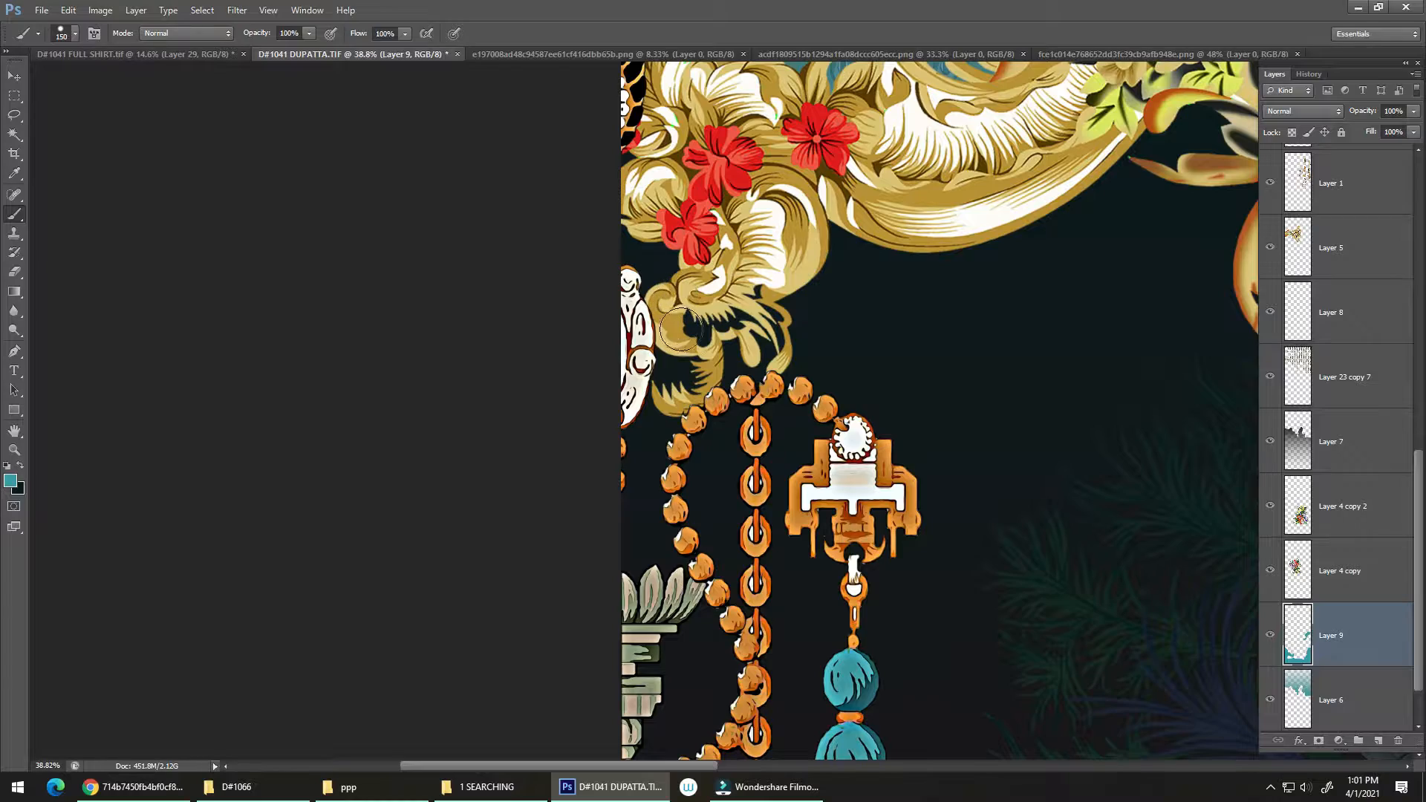
left_click_drag(693, 409, 597, 409)
left_click_drag(722, 491, 624, 419)
mouse_move(691, 449)
left_mouse_down()
mouse_move(684, 395)
mouse_move(816, 346)
left_mouse_up()
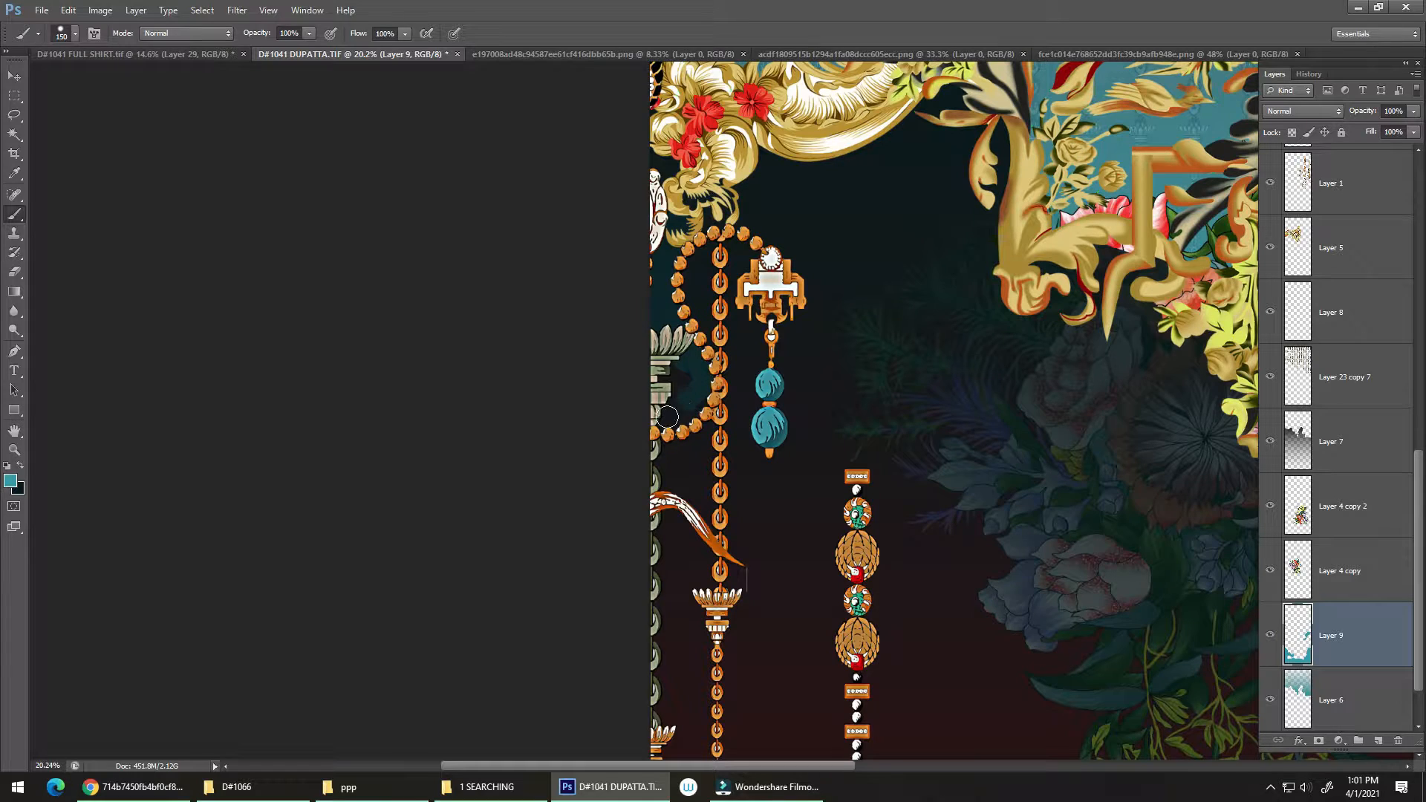
left_click_drag(712, 401, 730, 232)
left_click_drag(732, 315, 684, 305)
Paint straight teal strokes with a 300 px brush between the left edge and the hanging orange chain, below the ribbon.
left_click(700, 280)
left_click(718, 336)
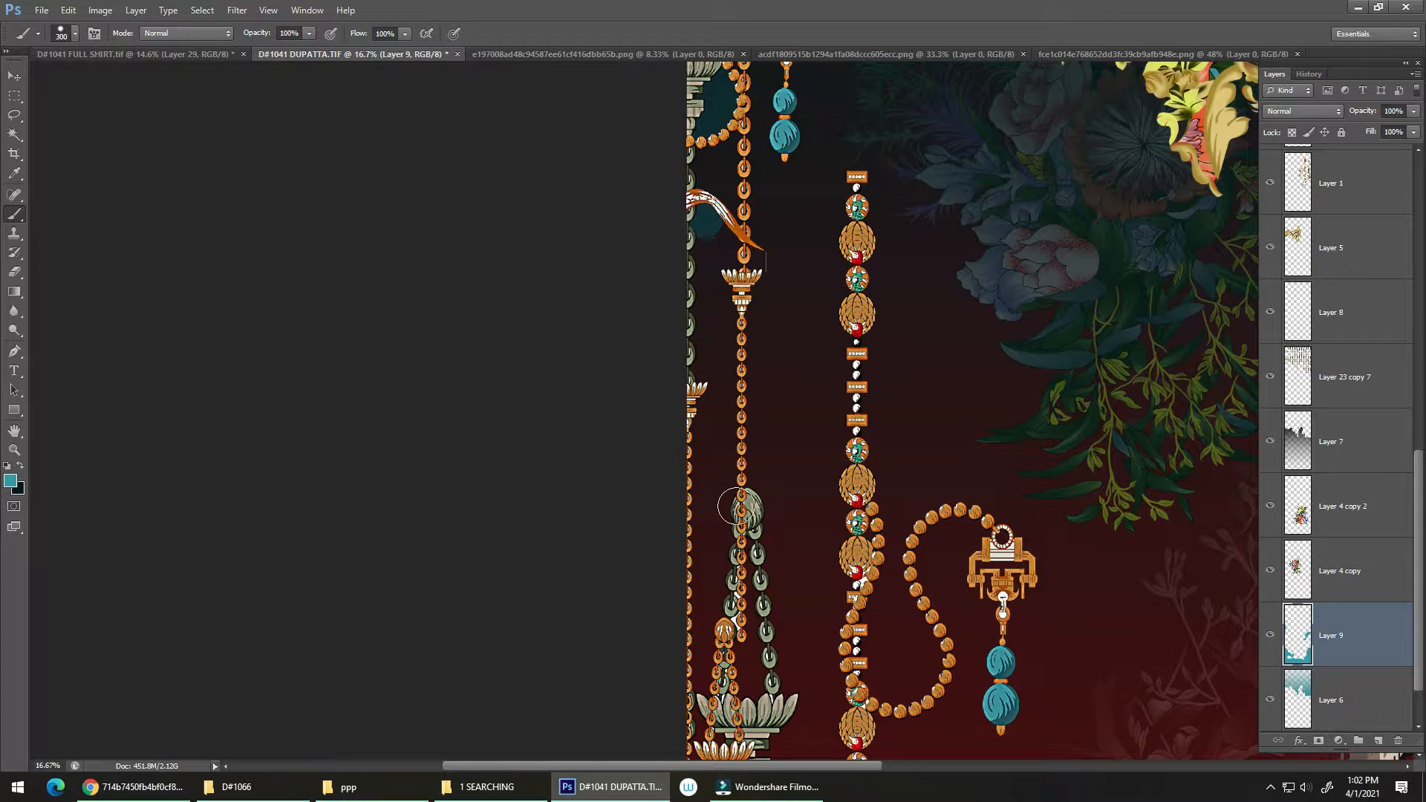
left_click(703, 634, "shift")
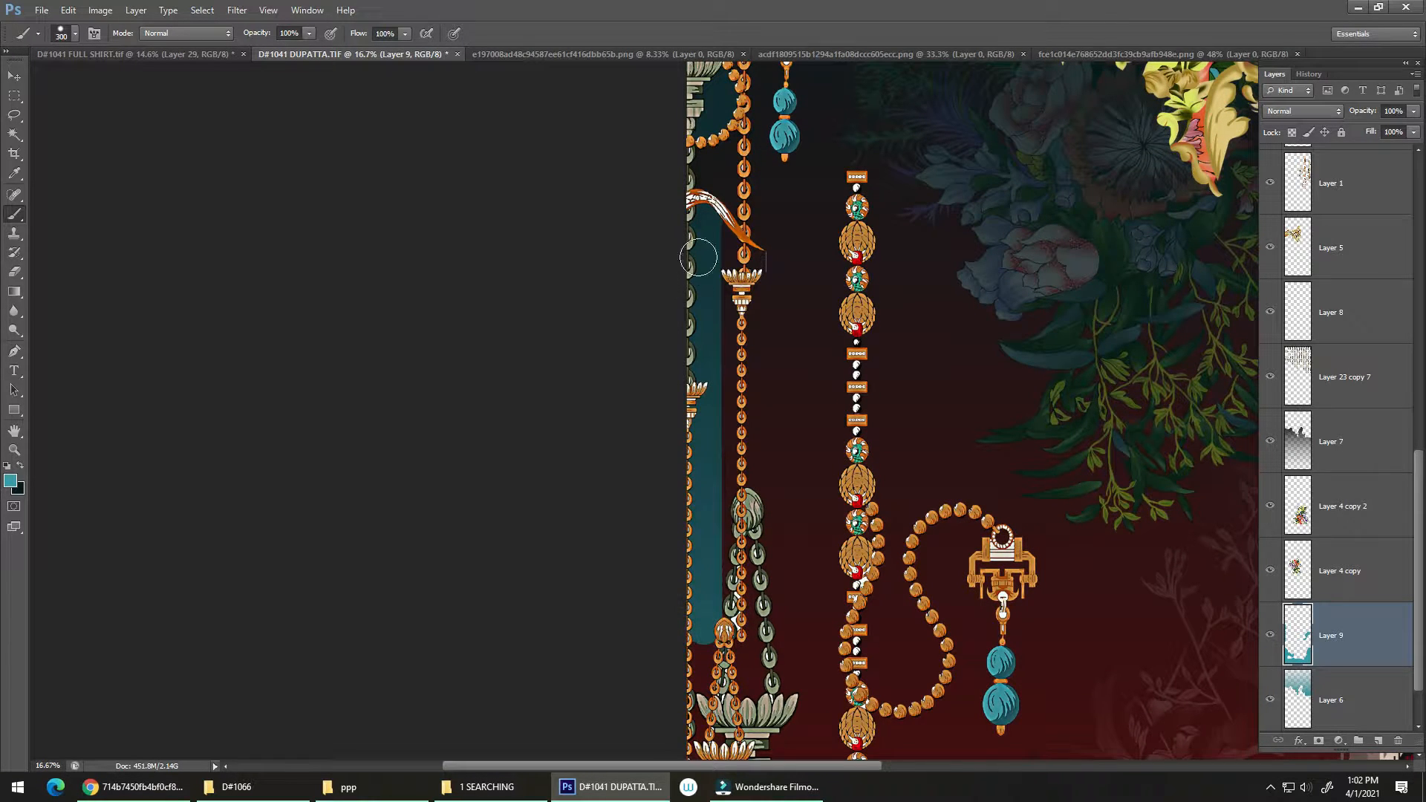
left_click(723, 507, "shift")
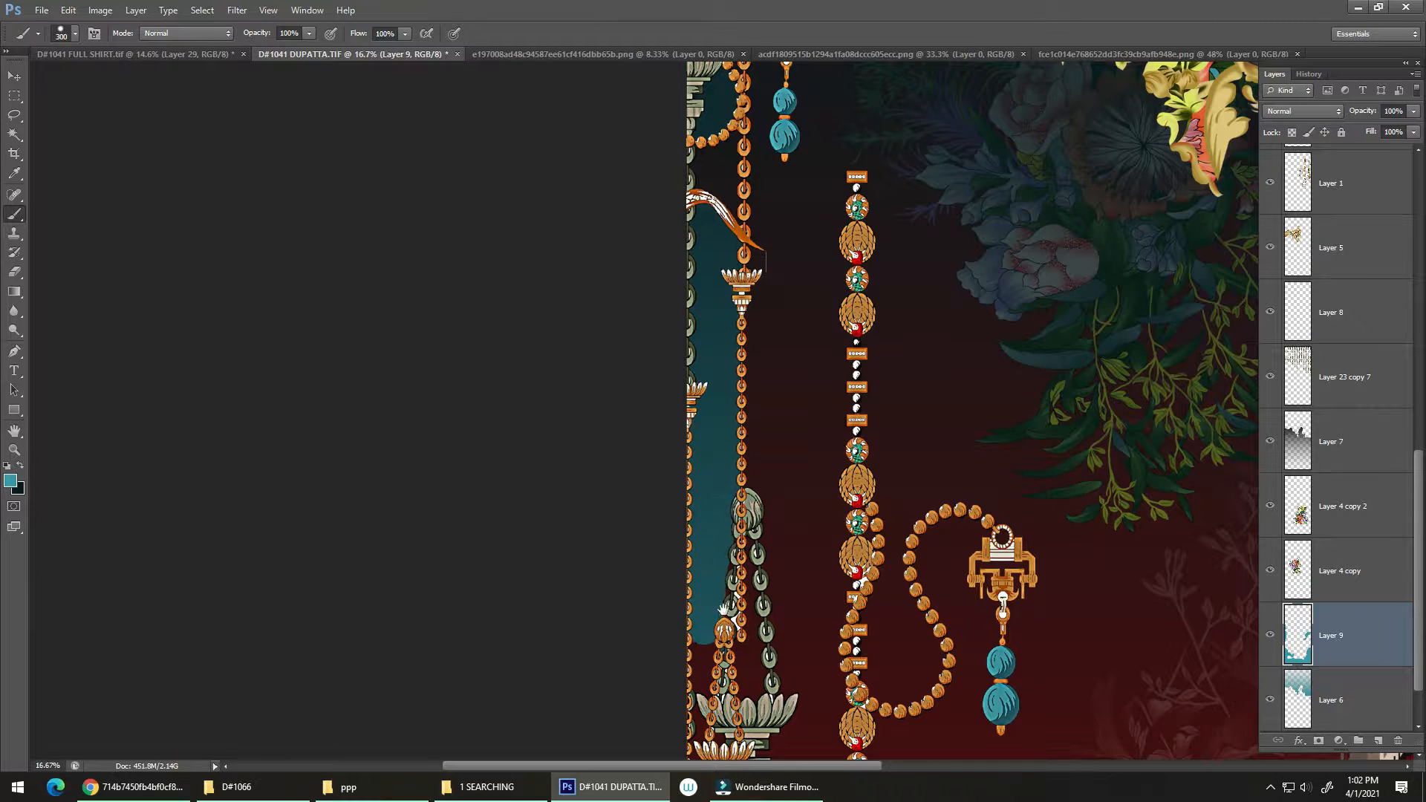
Continue the teal down the left edge behind the hanging chains to the gold bar beneath the lotus pedestals.
mouse_move(723, 610)
left_mouse_down()
mouse_move(737, 414)
mouse_move(708, 481)
left_mouse_up()
left_click_drag(707, 570, 780, 401)
scroll(779, 401, "up", 3)
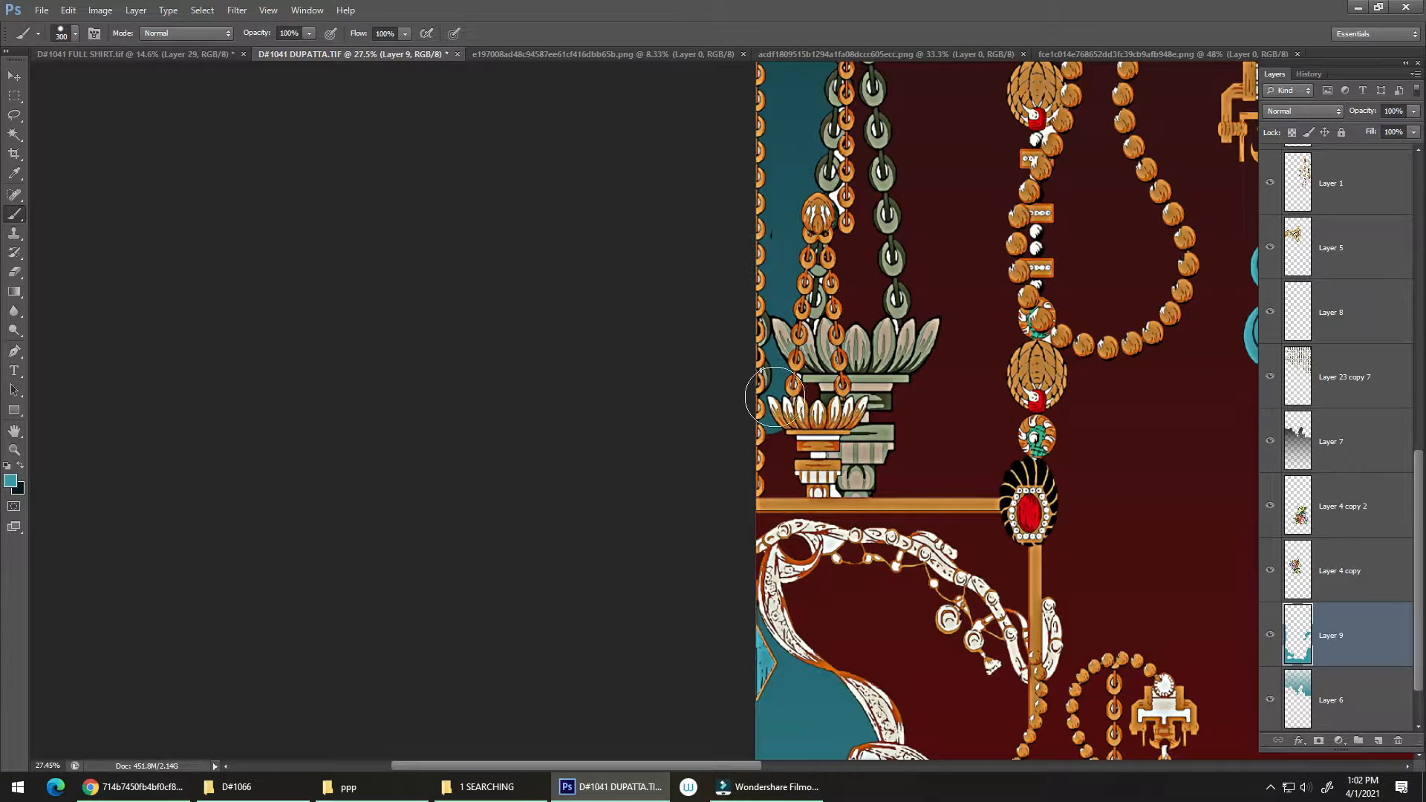
mouse_move(775, 396)
left_mouse_down()
mouse_move(793, 407)
mouse_move(698, 397)
mouse_move(678, 478)
mouse_move(875, 245)
left_mouse_up()
left_click_drag(711, 87, 845, 297)
Erase the stray black mark beside the left-edge chain from Layer 1 copy 3.
key("v")
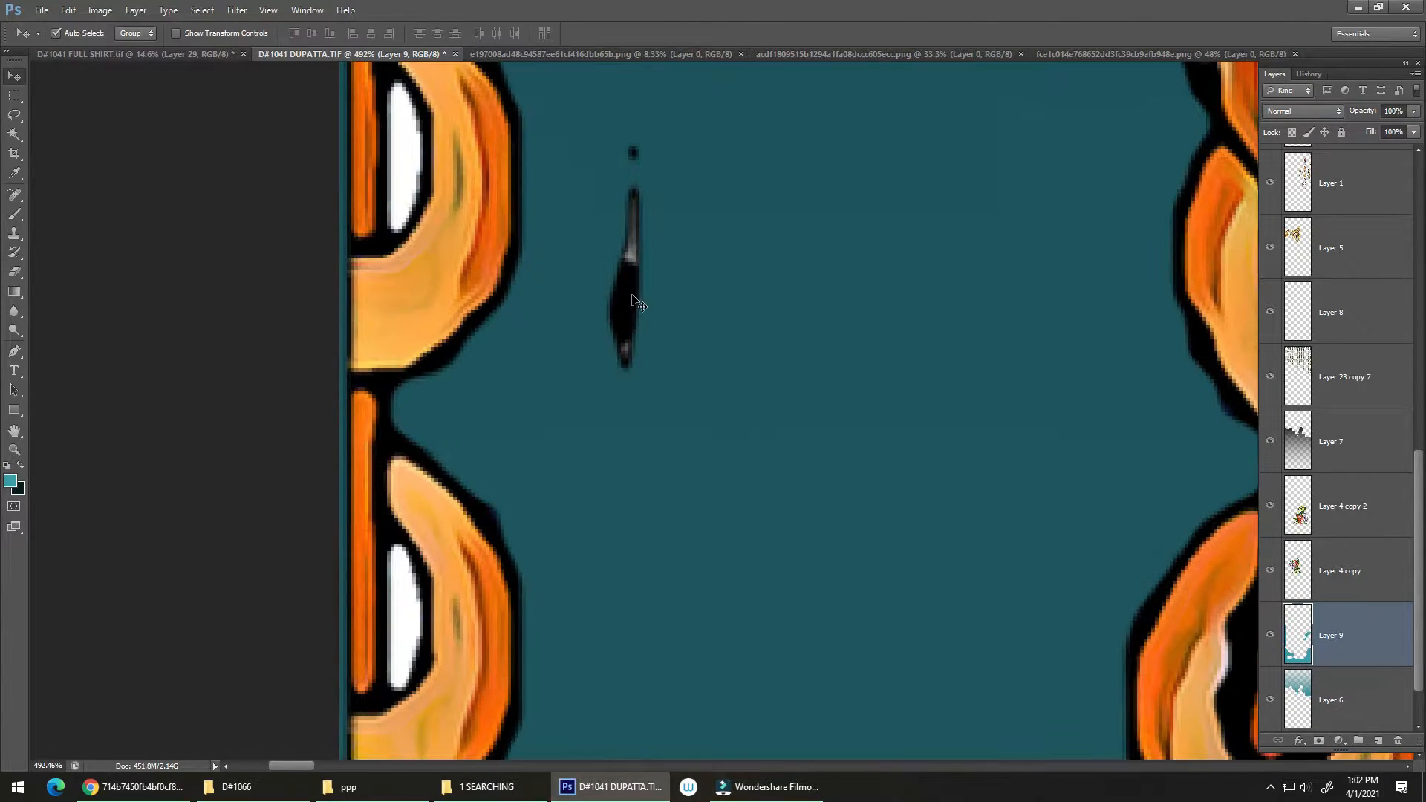
left_click(632, 300)
left_click_drag(663, 310, 629, 360)
key("e")
left_click(735, 266)
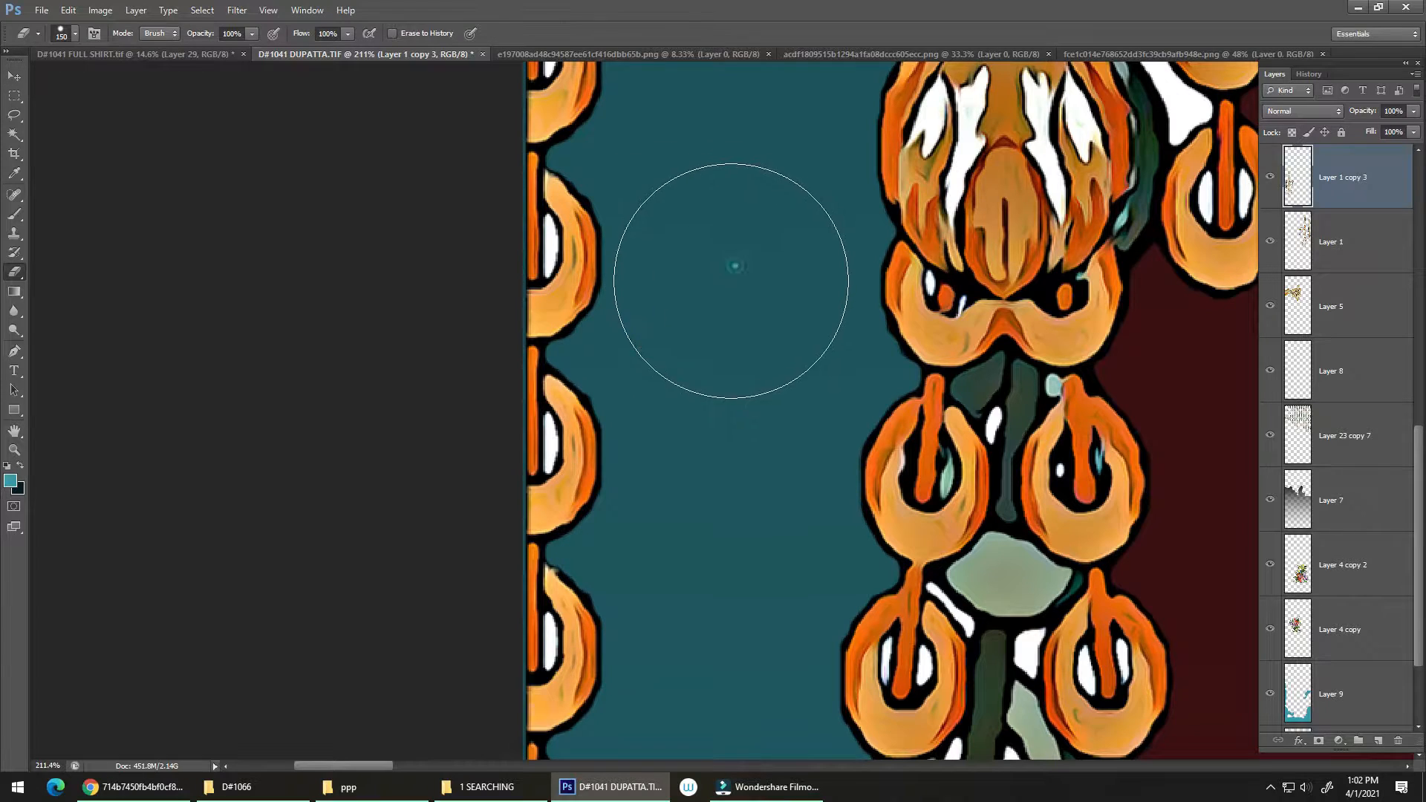
left_click_drag(735, 280, 575, 395)
left_click_drag(716, 449, 661, 477)
Try to move the teal Layer 9 above Layer 7 in the layer order and undo the change.
key("v")
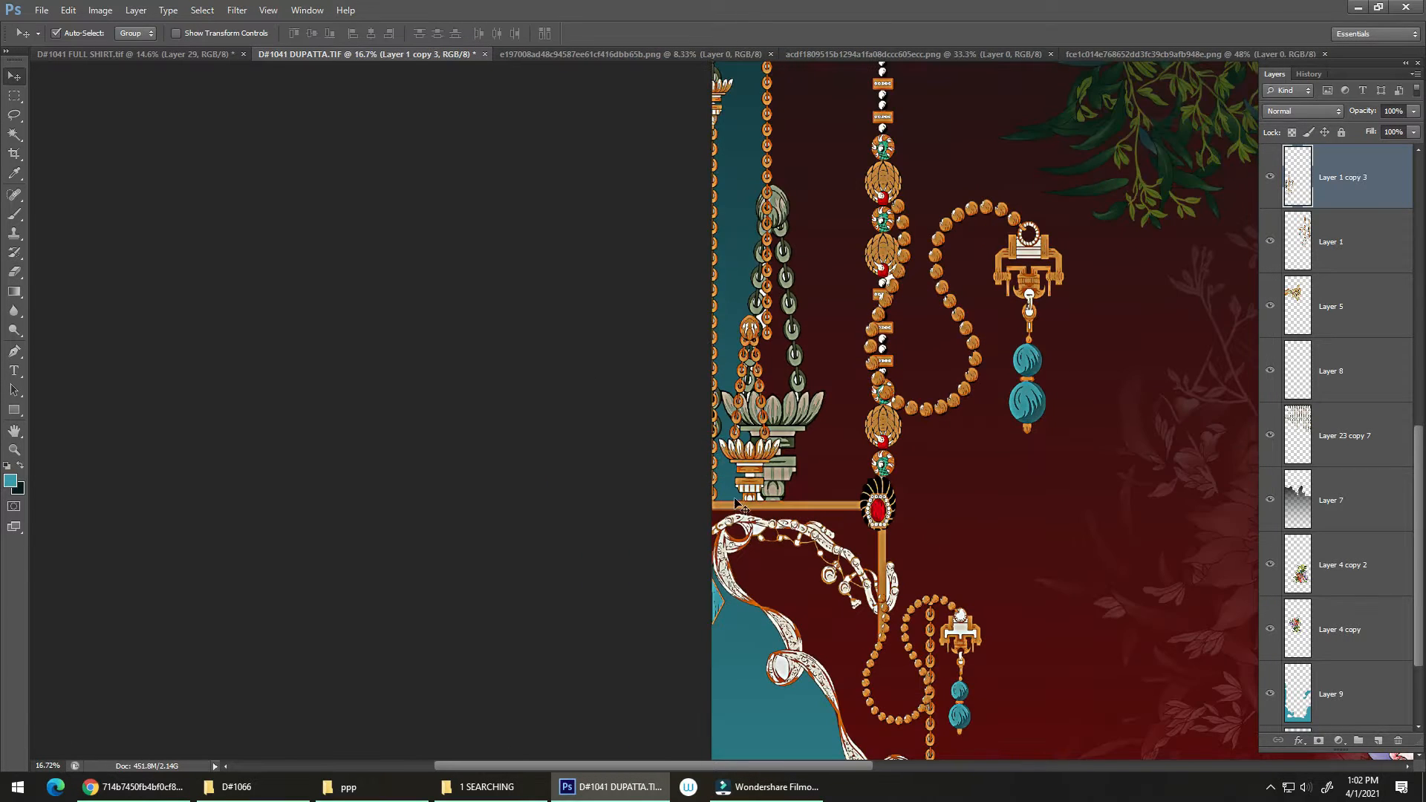
left_click(736, 505)
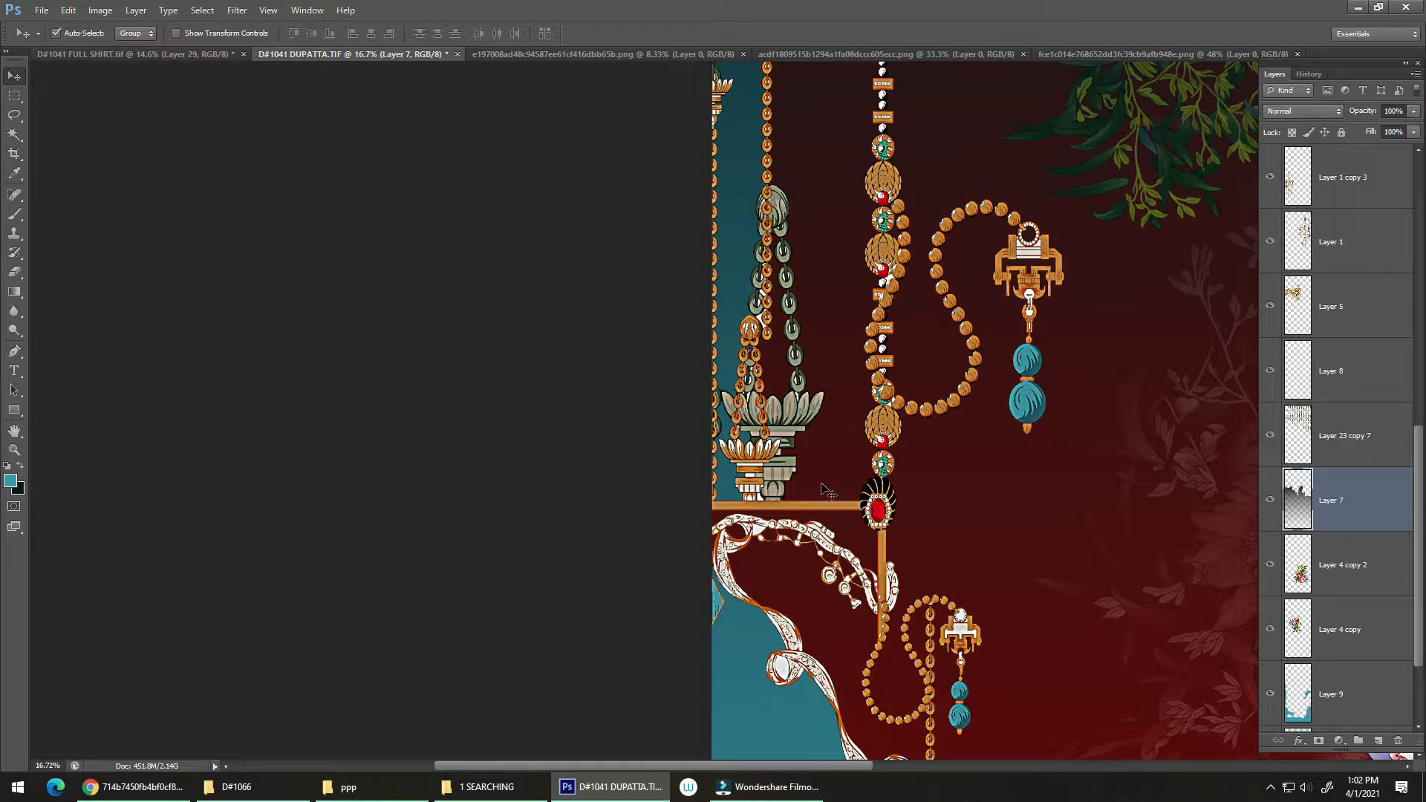
left_click_drag(838, 499, 835, 444)
left_click_drag(1369, 707, 1363, 476)
left_click_drag(813, 397, 547, 549)
key("ctrl+z")
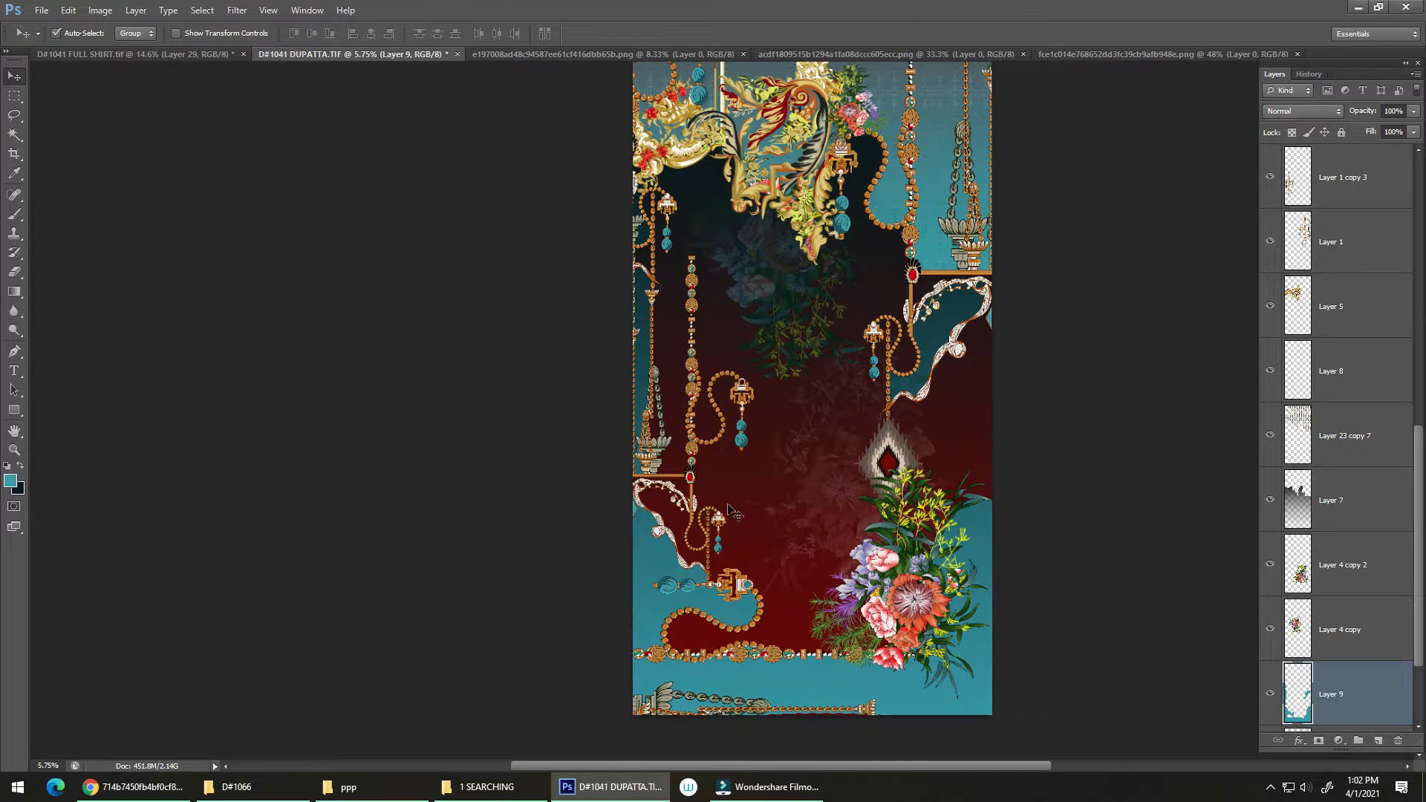
Save the dupatta file with the finished teal areas.
left_click_drag(790, 430, 790, 431)
left_click_drag(771, 434, 753, 475)
left_click_drag(775, 475, 804, 405)
key("ctrl+s")
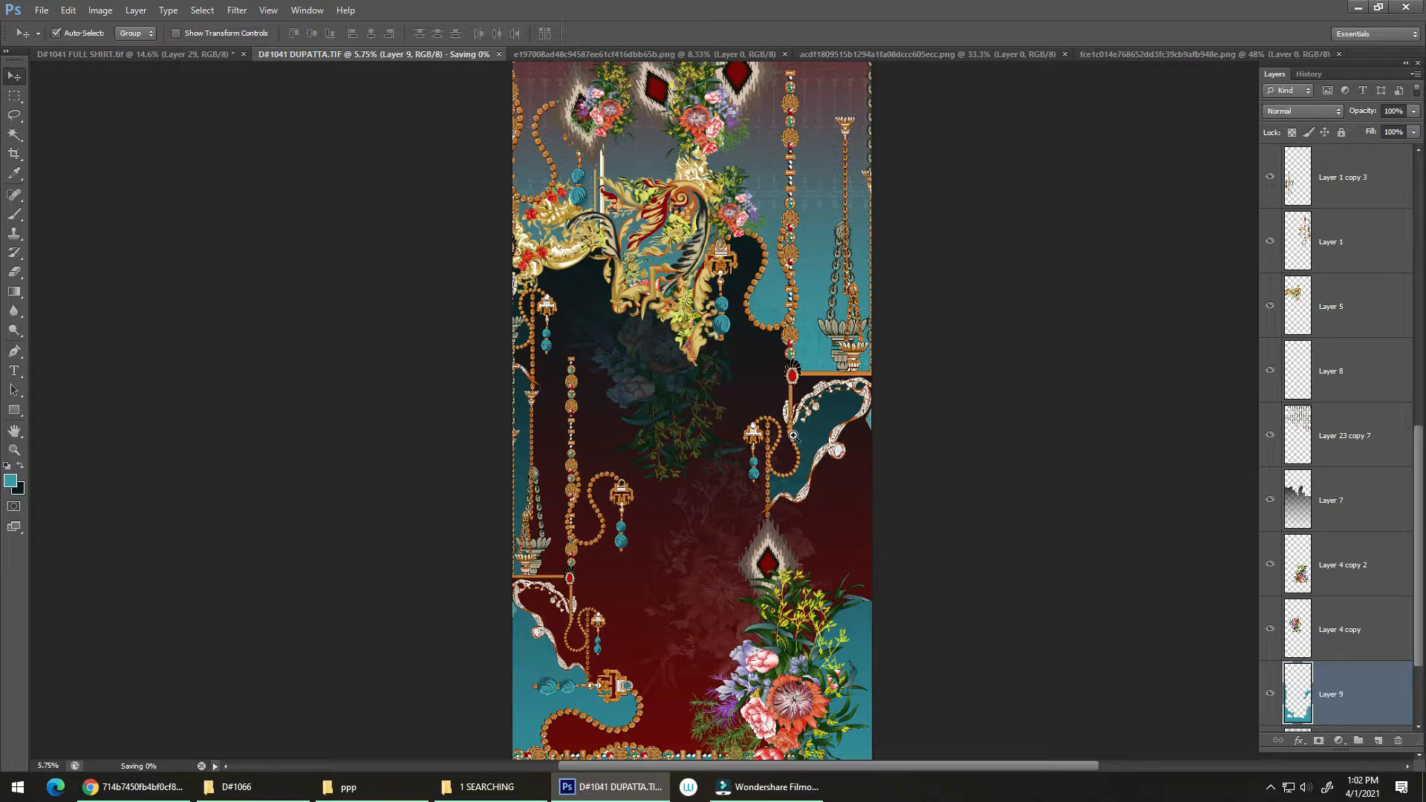
Copy the ikat diamond onto the red area, stack a second copy directly above it and merge both into one layer.
left_click_drag(651, 531, 723, 577)
left_click_drag(771, 511, 717, 472)
left_click_drag(667, 424, 678, 233)
key("ctrl+j")
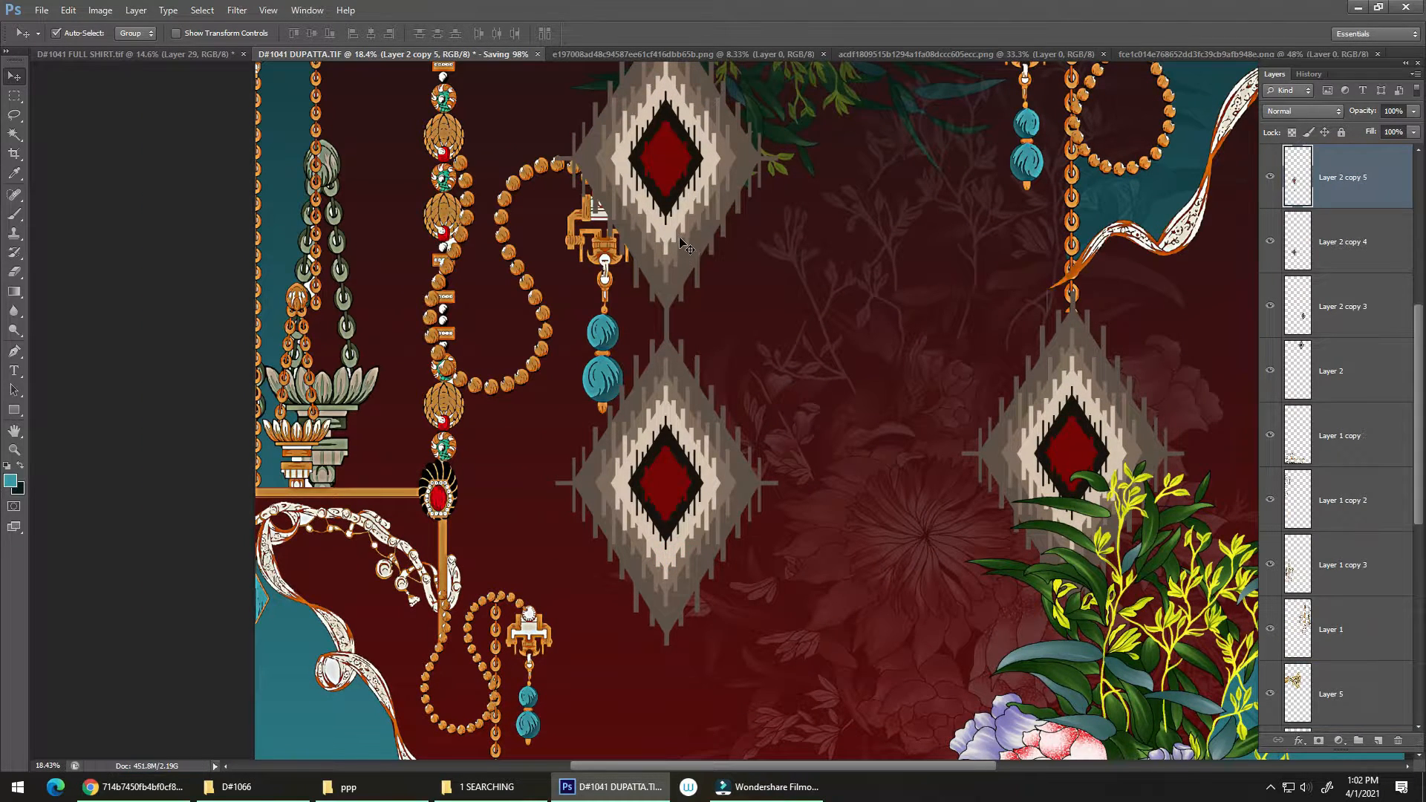
key("ctrl+e")
left_click(689, 676)
left_click(710, 297)
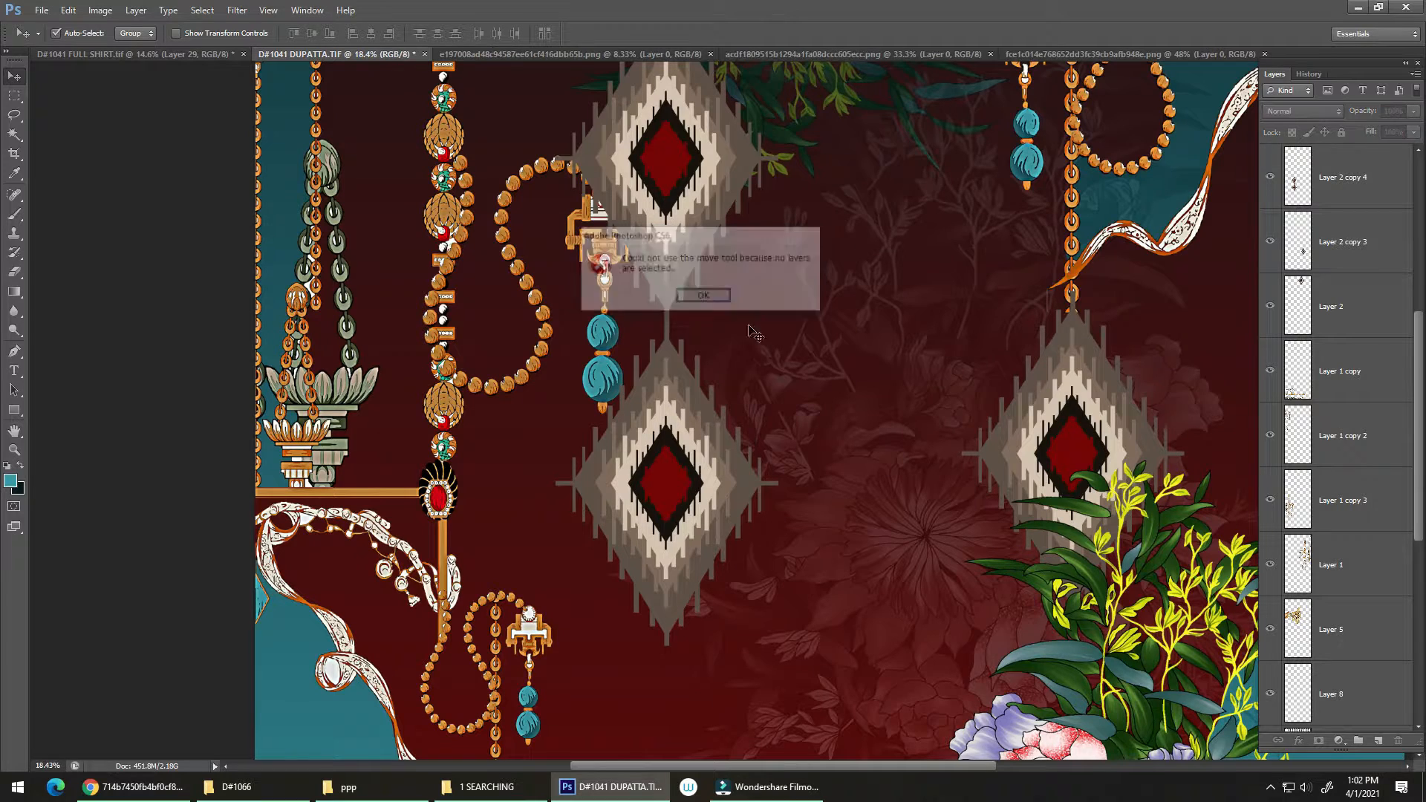
left_click(1270, 792)
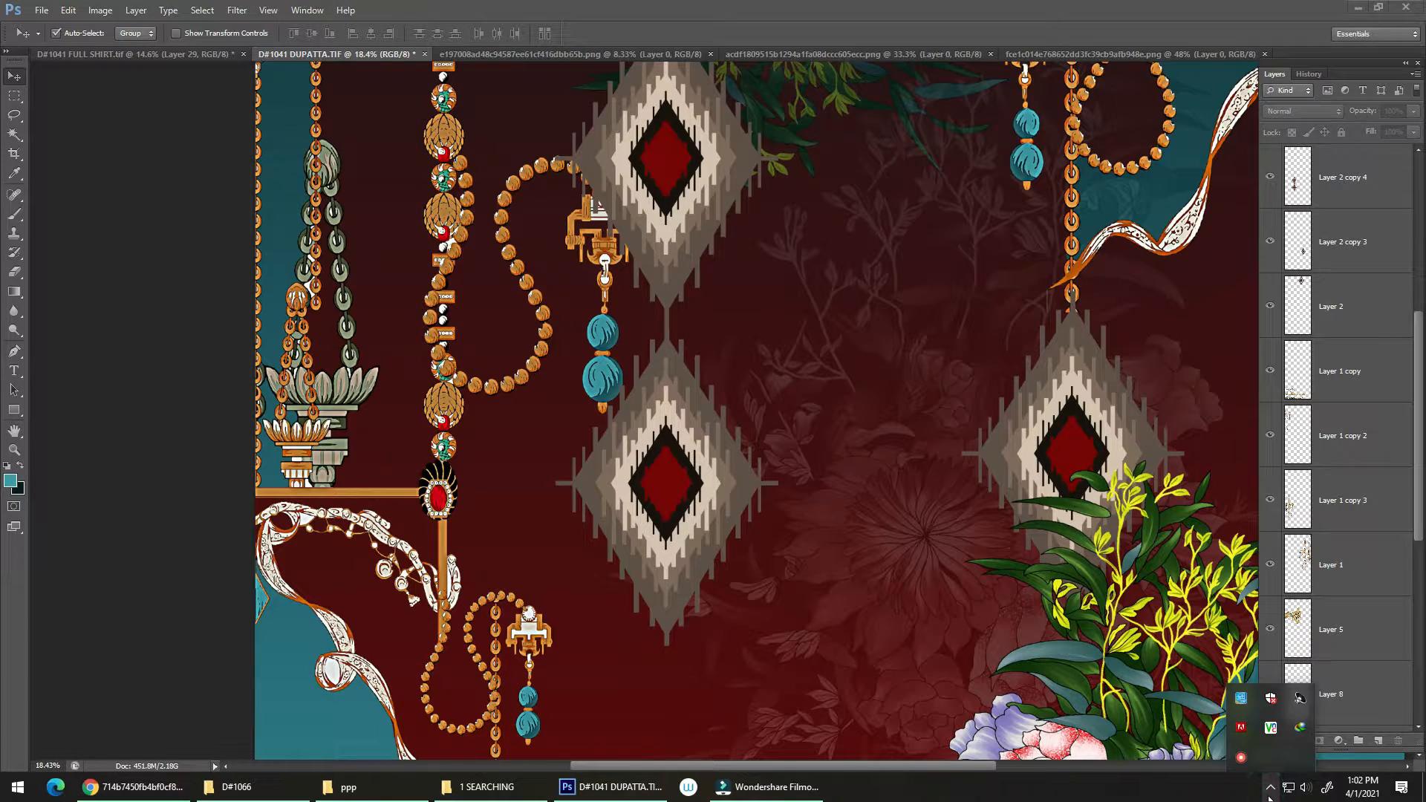
left_click(1270, 796)
left_click_drag(673, 235, 728, 267)
key("ctrl+z")
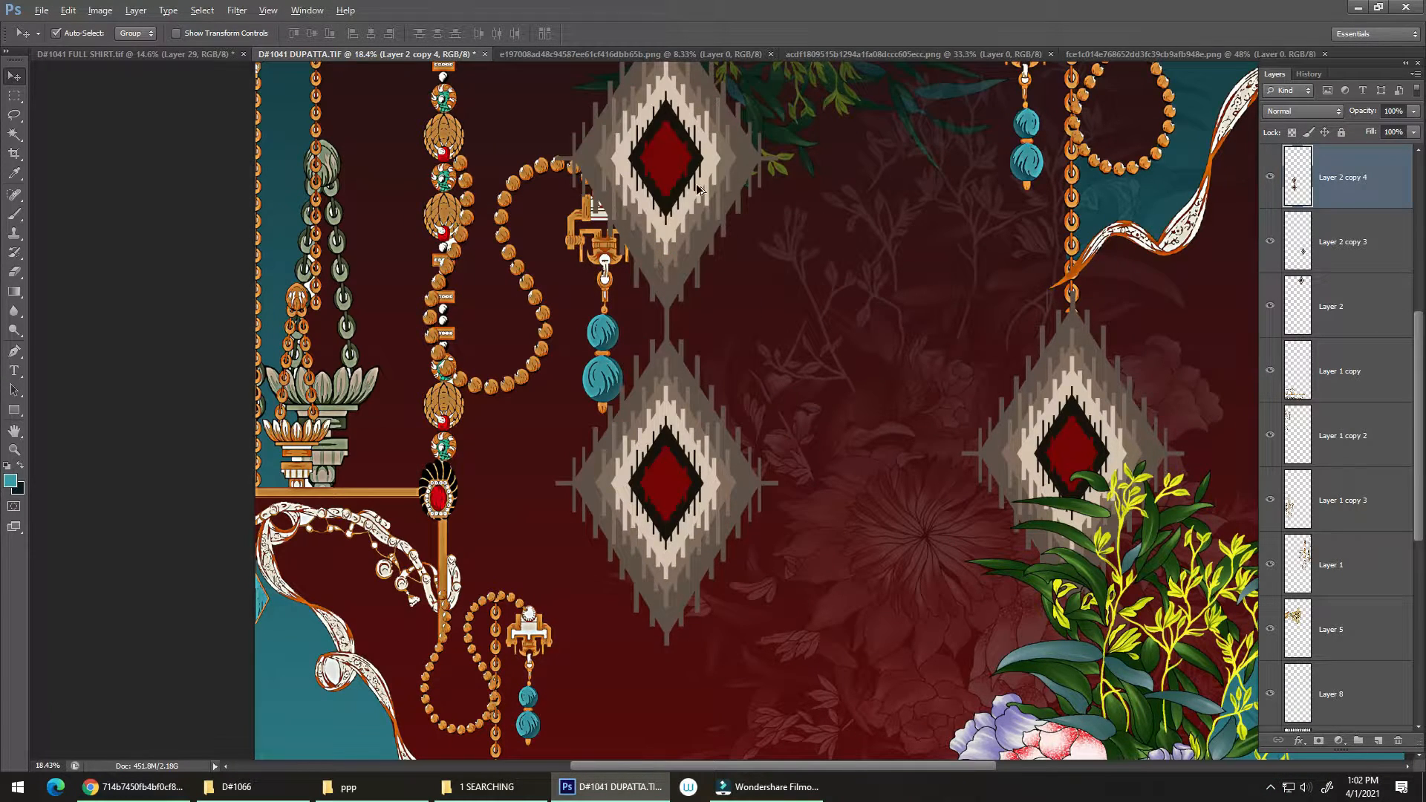
Duplicate the diamond pair straight below itself and merge the copies into one four-diamond column.
left_click_drag(672, 126, 672, 606)
left_click_drag(671, 509, 666, 685)
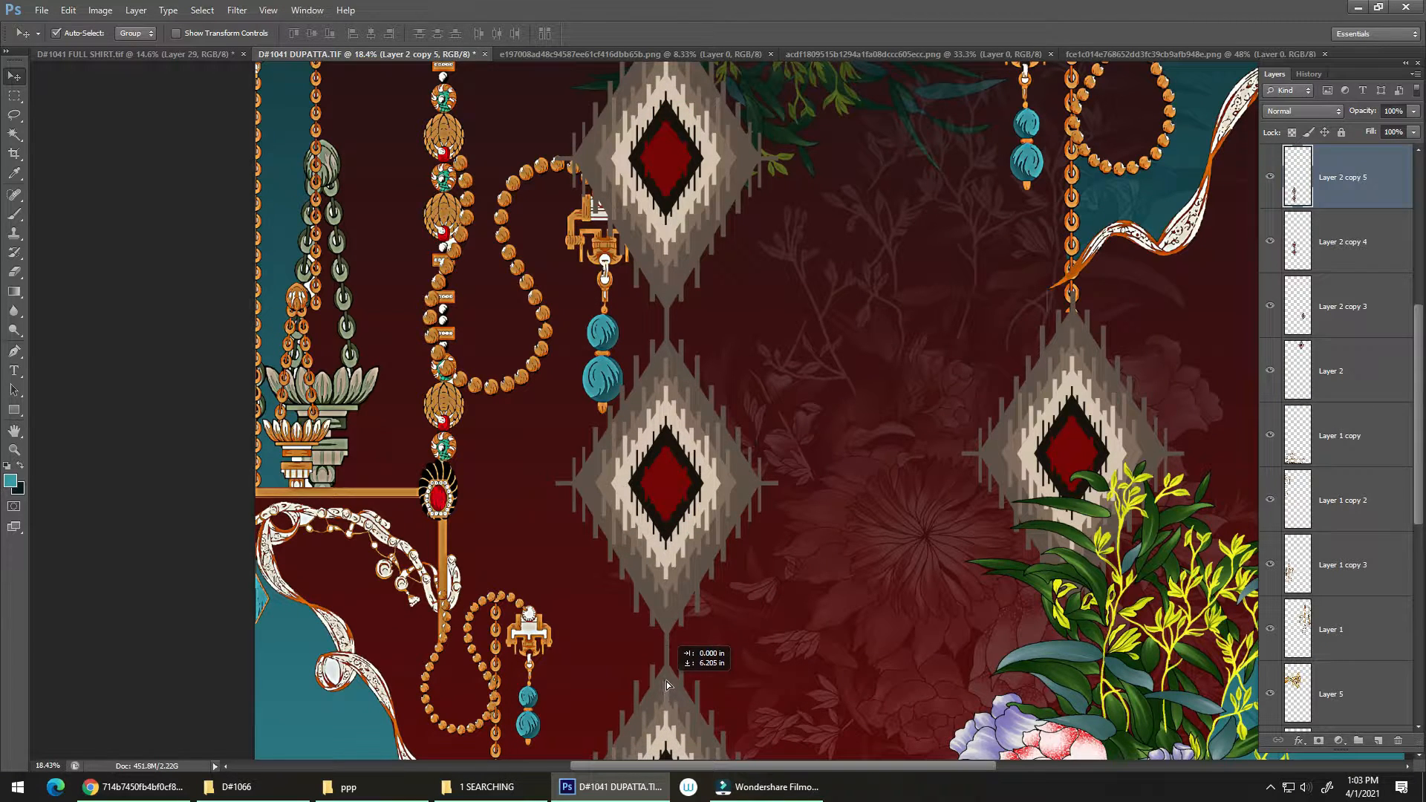
key("ctrl+z")
Duplicate the four-diamond column straight upward to span the full height of the dupatta, merged into a single layer.
left_click_drag(686, 537, 576, 536)
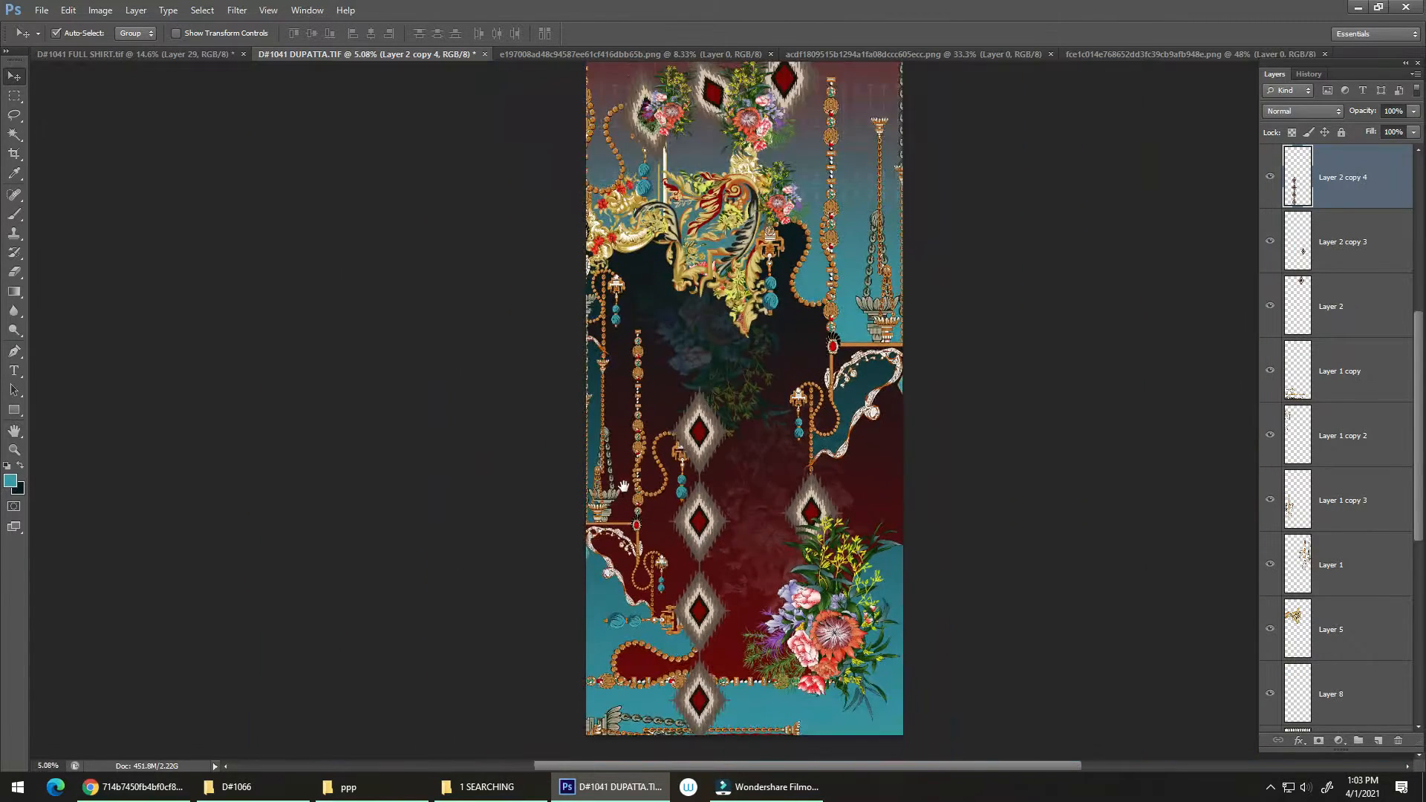
left_click_drag(737, 497, 669, 356)
left_click_drag(659, 417, 621, 418)
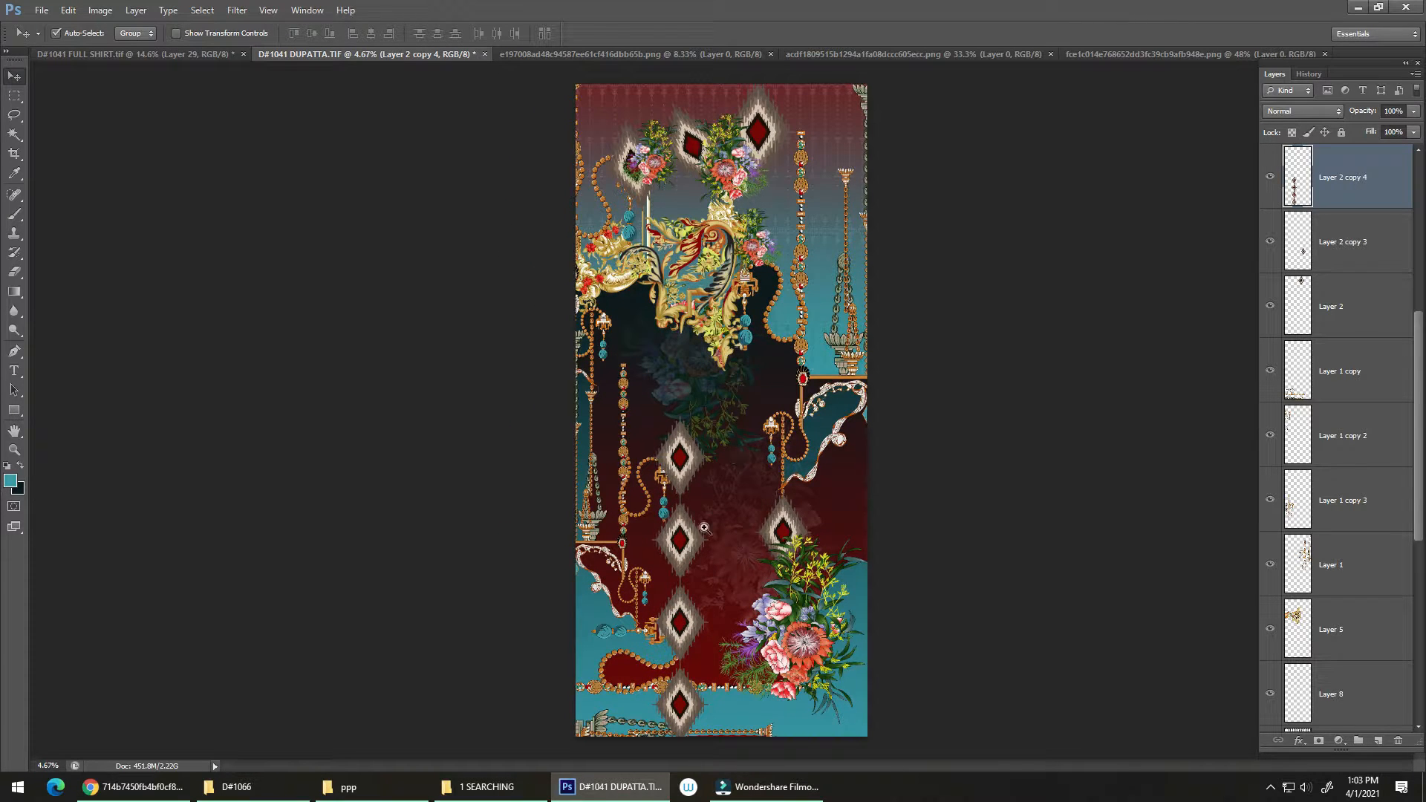
left_click_drag(705, 527, 696, 567)
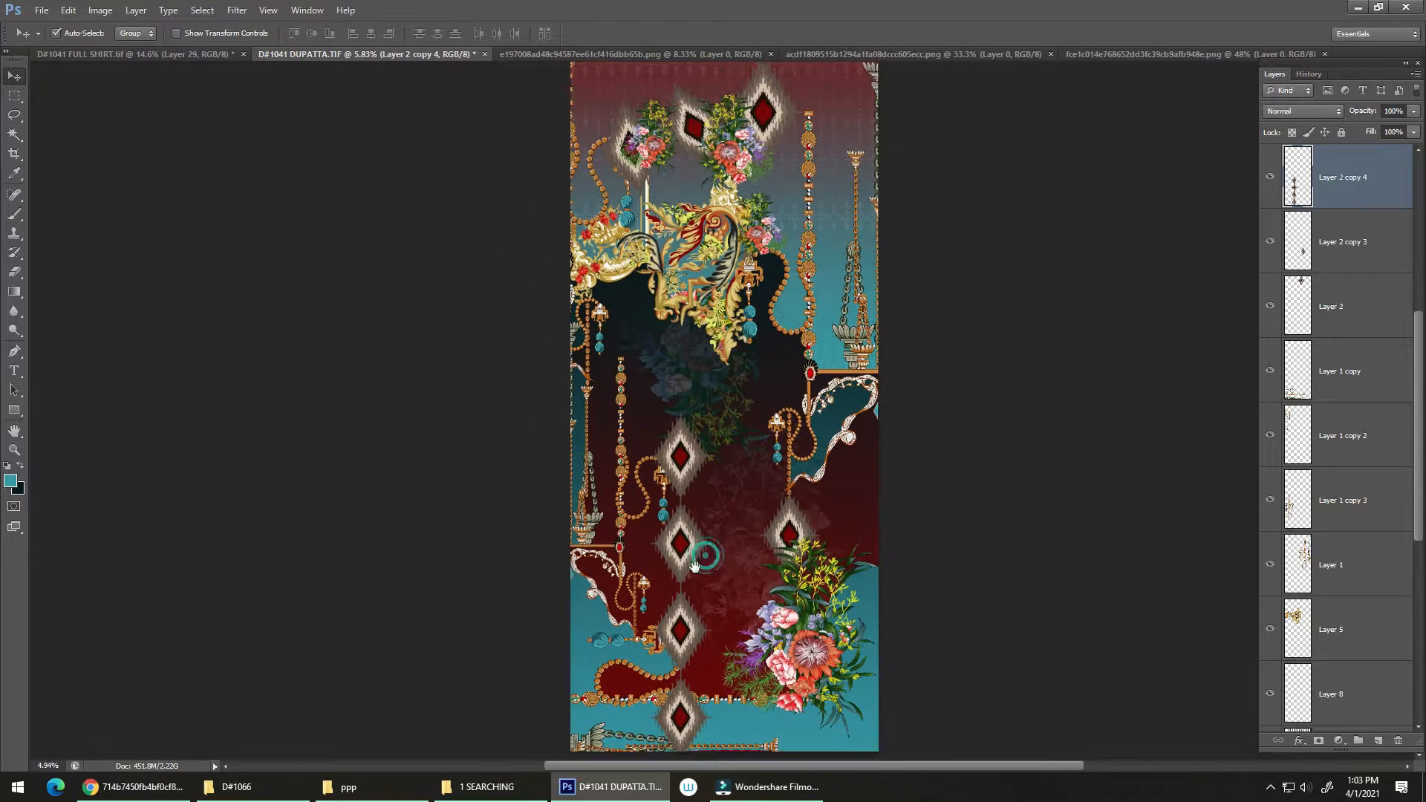
left_click_drag(691, 746, 670, 392)
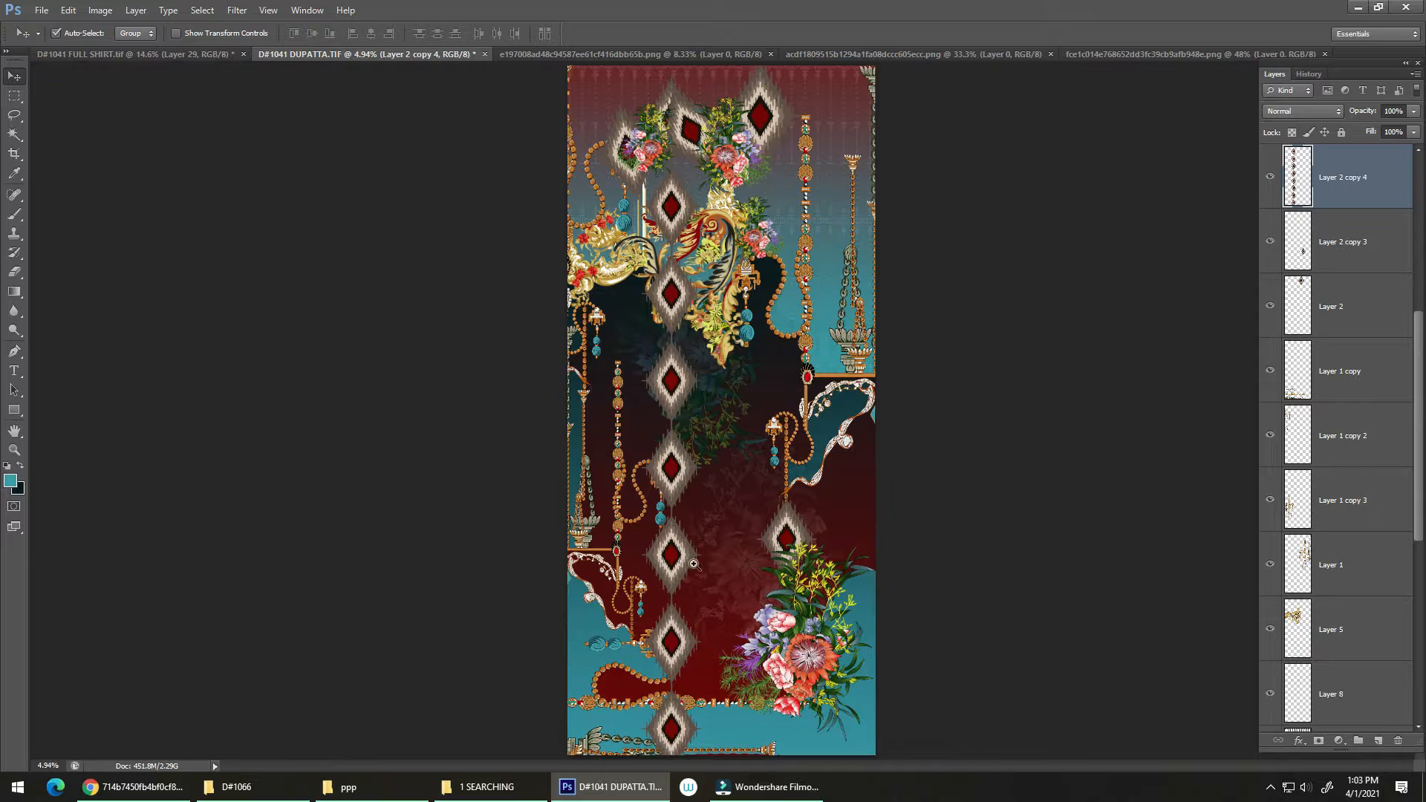
Scale the full-height diamond column down proportionally with Free Transform.
left_click_drag(694, 564, 679, 576)
left_click_drag(685, 514, 677, 524)
key("ctrl+t")
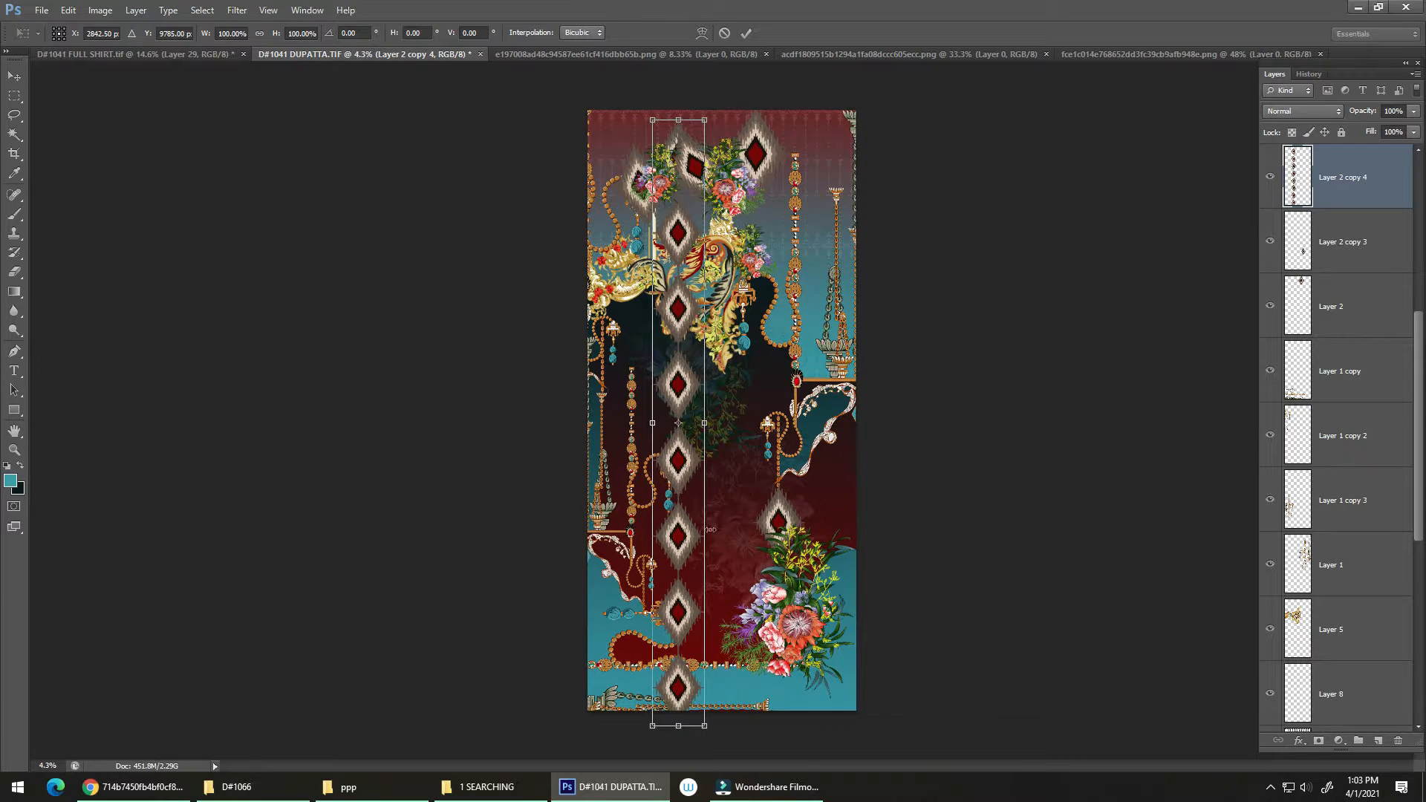
left_click_drag(705, 727, 831, 683)
key("ctrl+z")
key("Return")
Copy the small diamond column to the right edge of the canvas and lower it to the bottom-right corner.
left_click(830, 684, "ctrl")
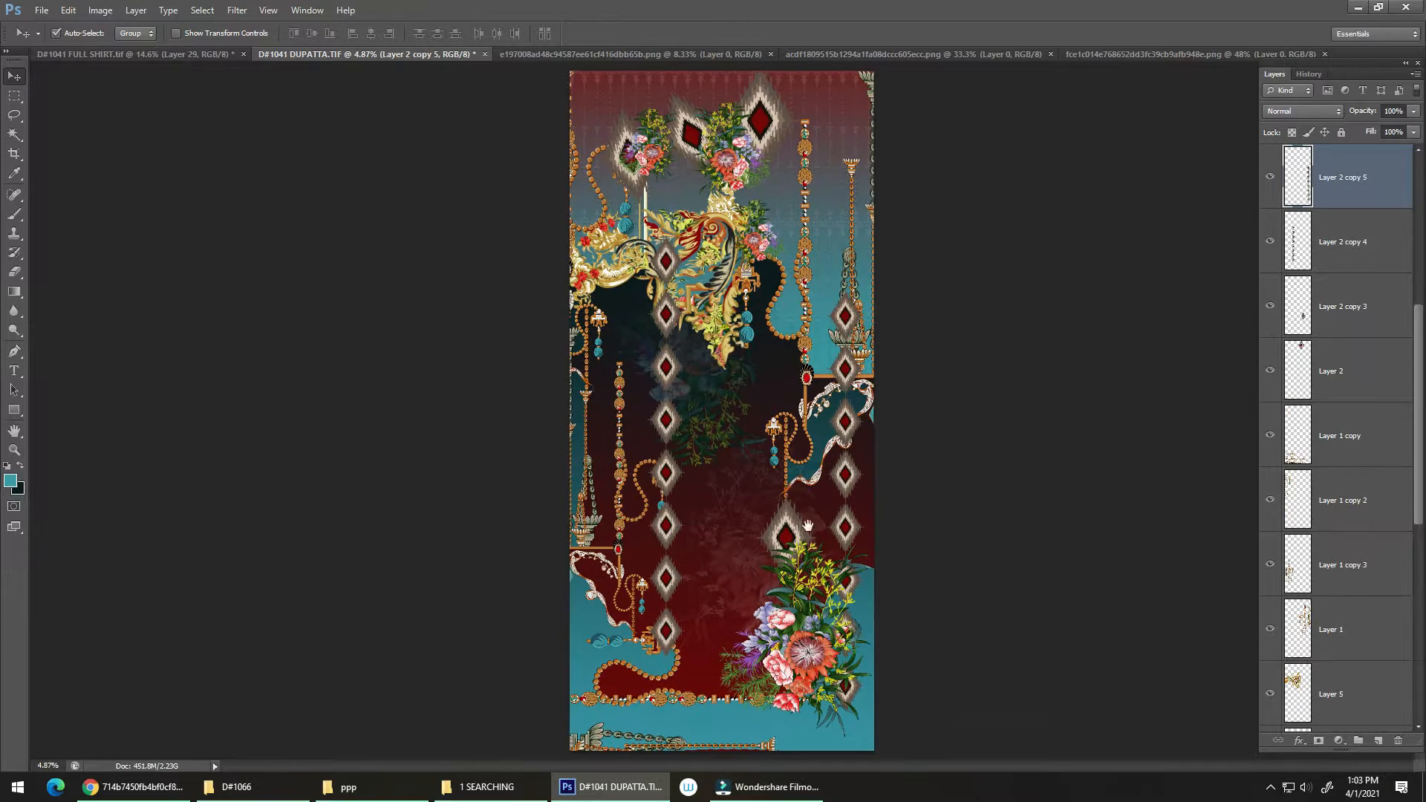
left_click(831, 607, "ctrl")
left_click_drag(832, 607, 773, 414)
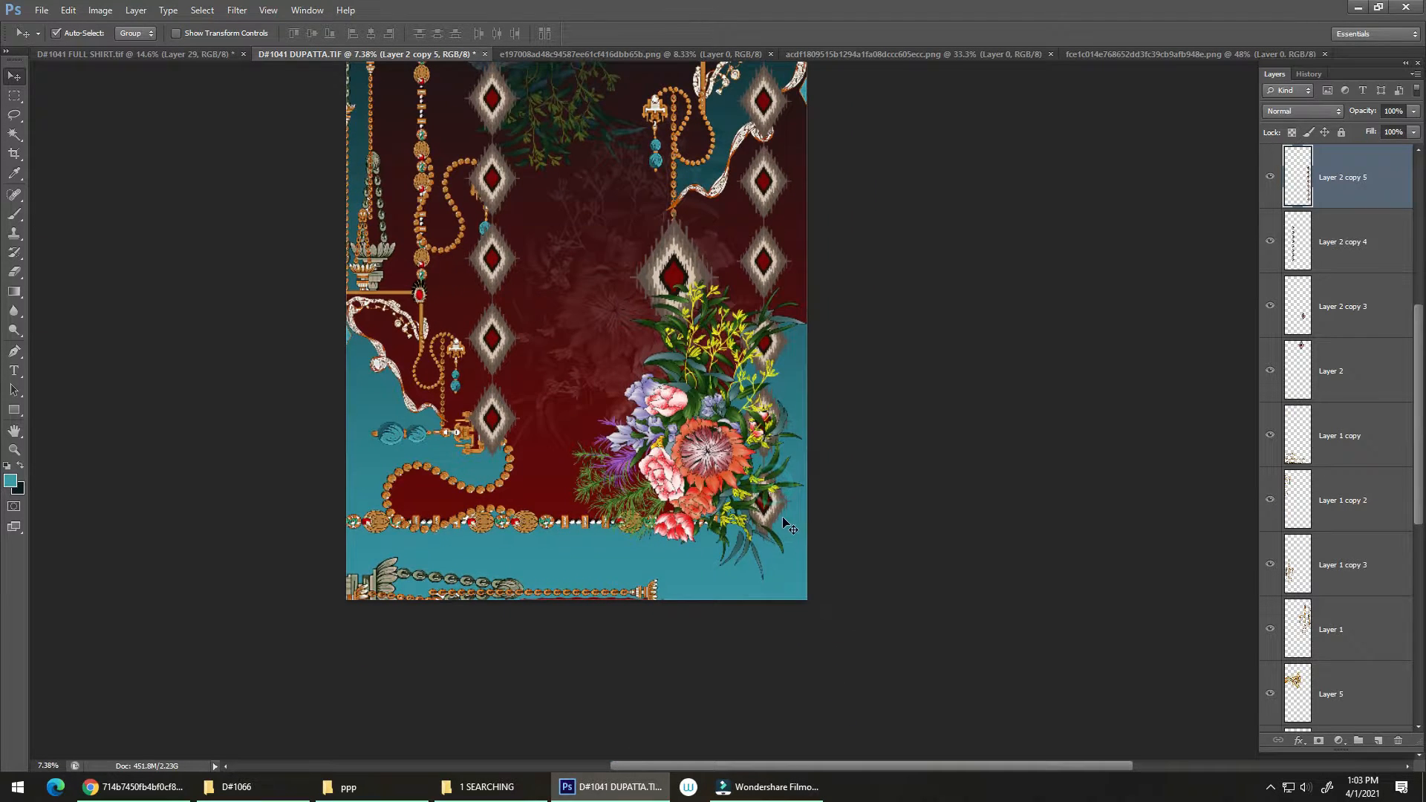
left_click_drag(789, 520, 903, 452)
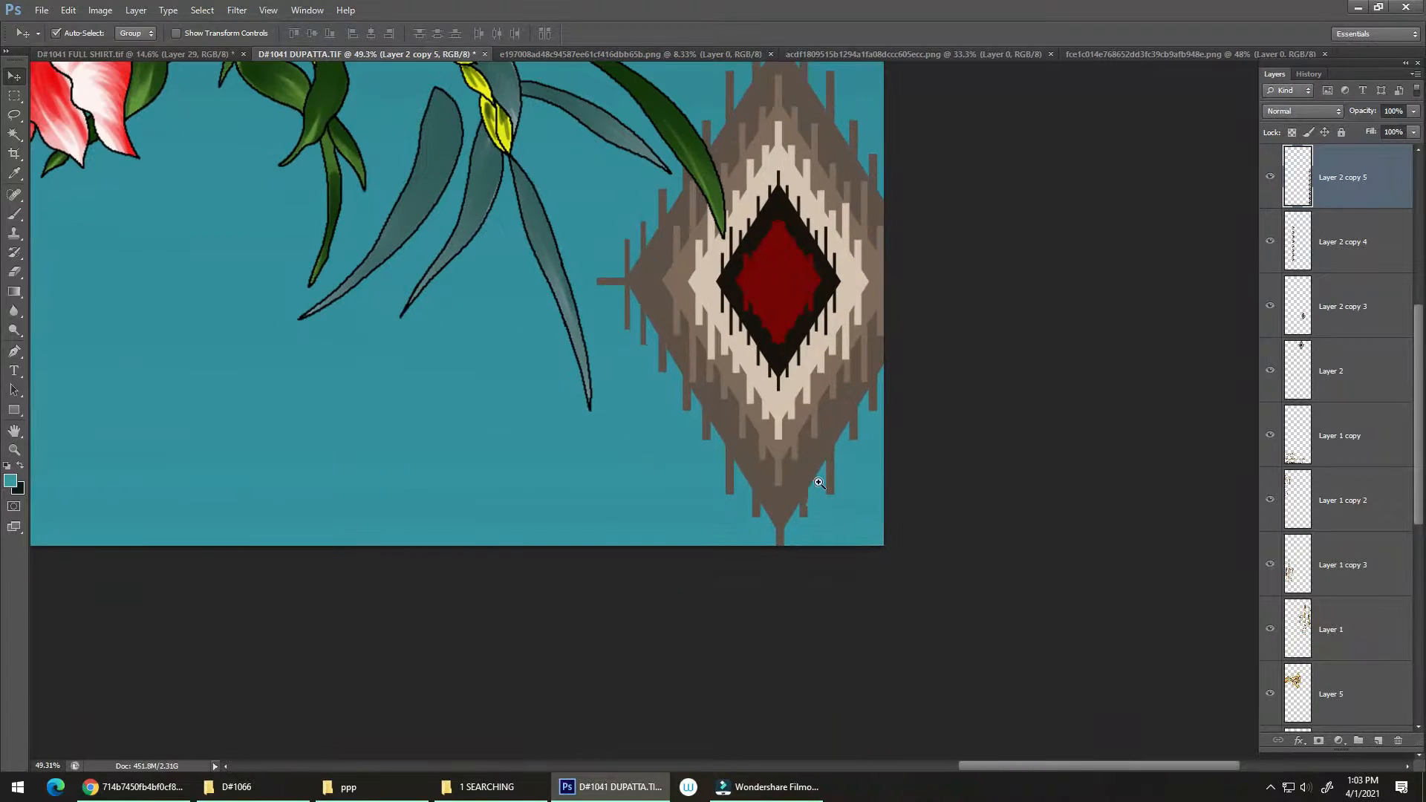
Trim the lower end of the right-edge diamond column along a Pen-tool diagonal from the canvas's bottom-right corner.
left_click_drag(809, 500, 835, 468)
left_click_drag(765, 555, 905, 423)
left_click_drag(945, 465, 596, 454)
left_click_drag(783, 495, 633, 484)
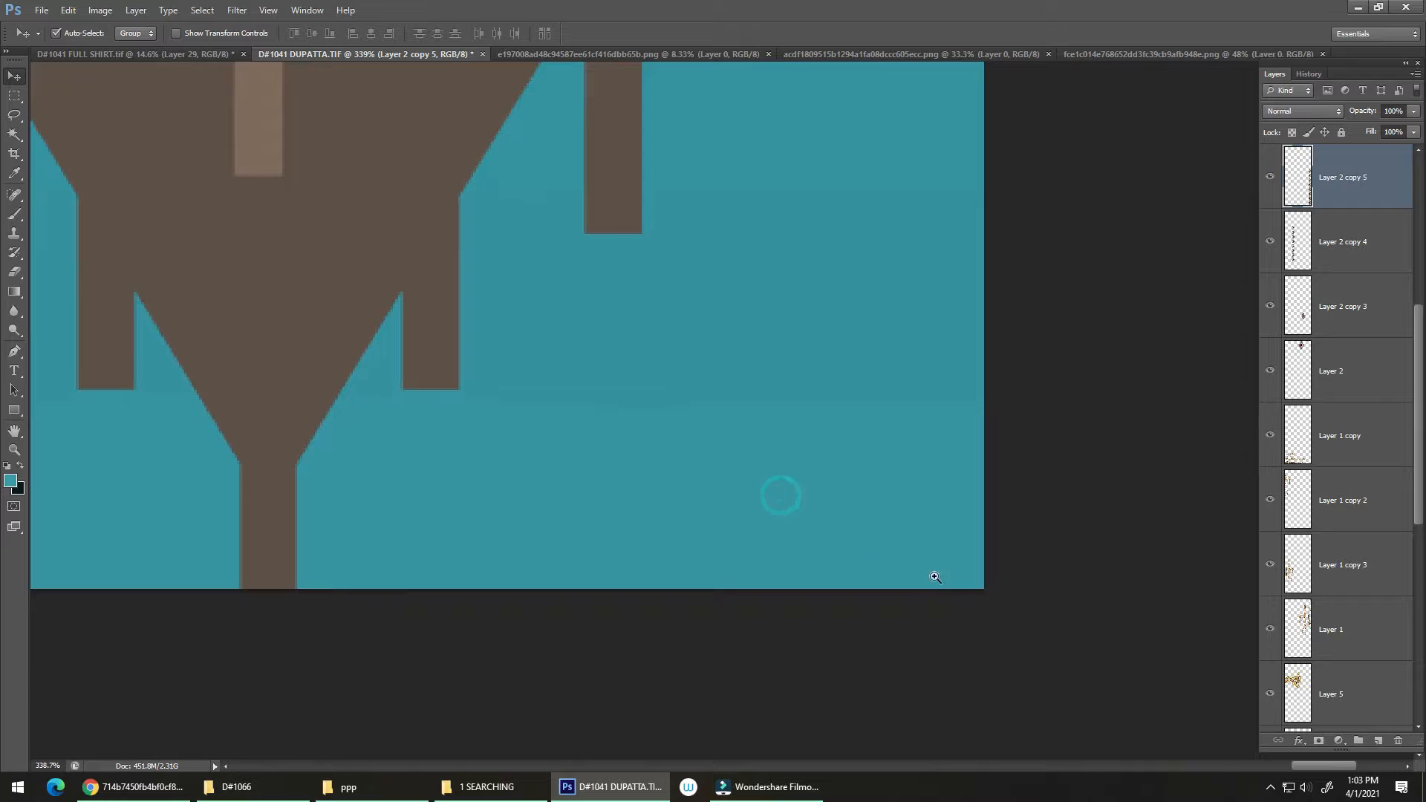
left_click_drag(980, 574, 1104, 442)
left_click(1039, 538)
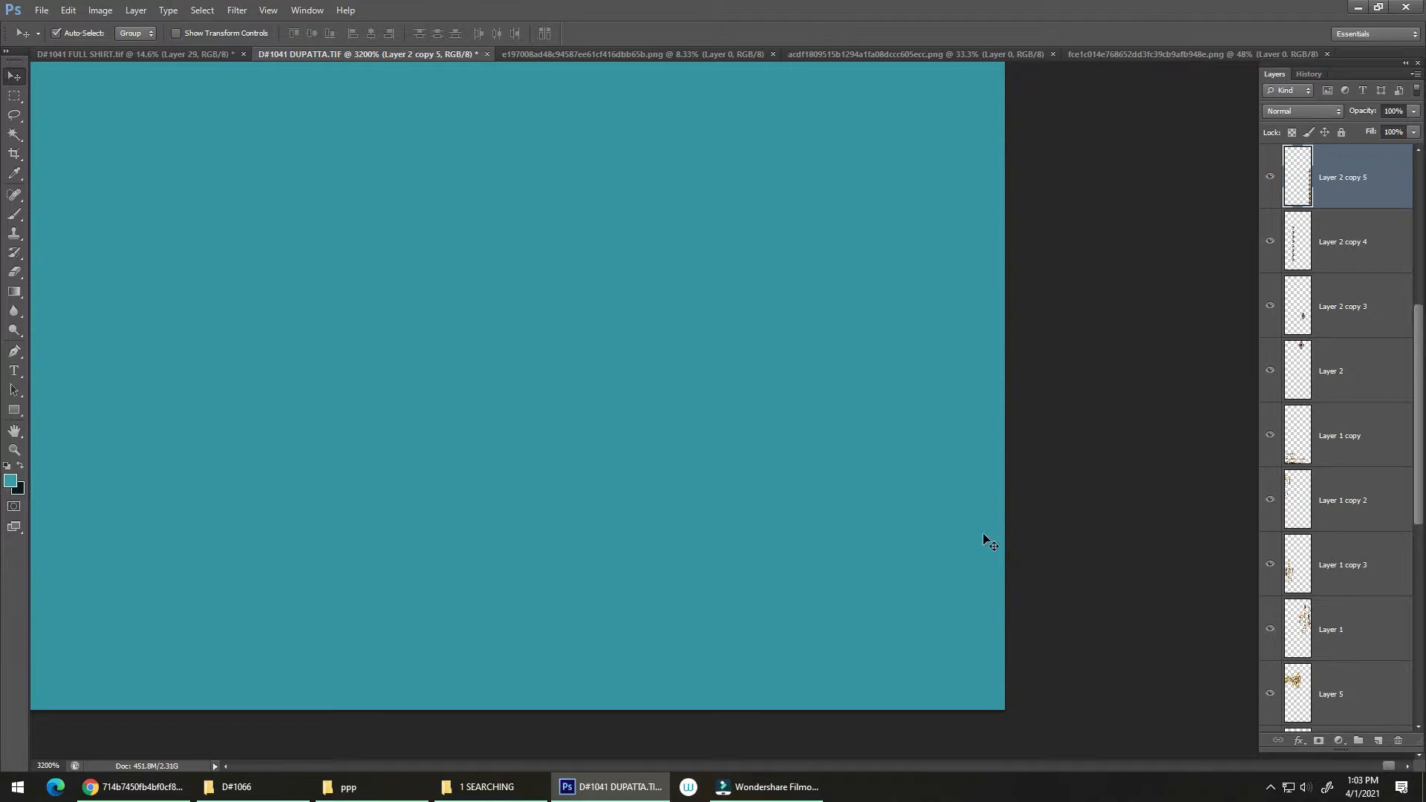
left_click_drag(997, 691, 966, 587)
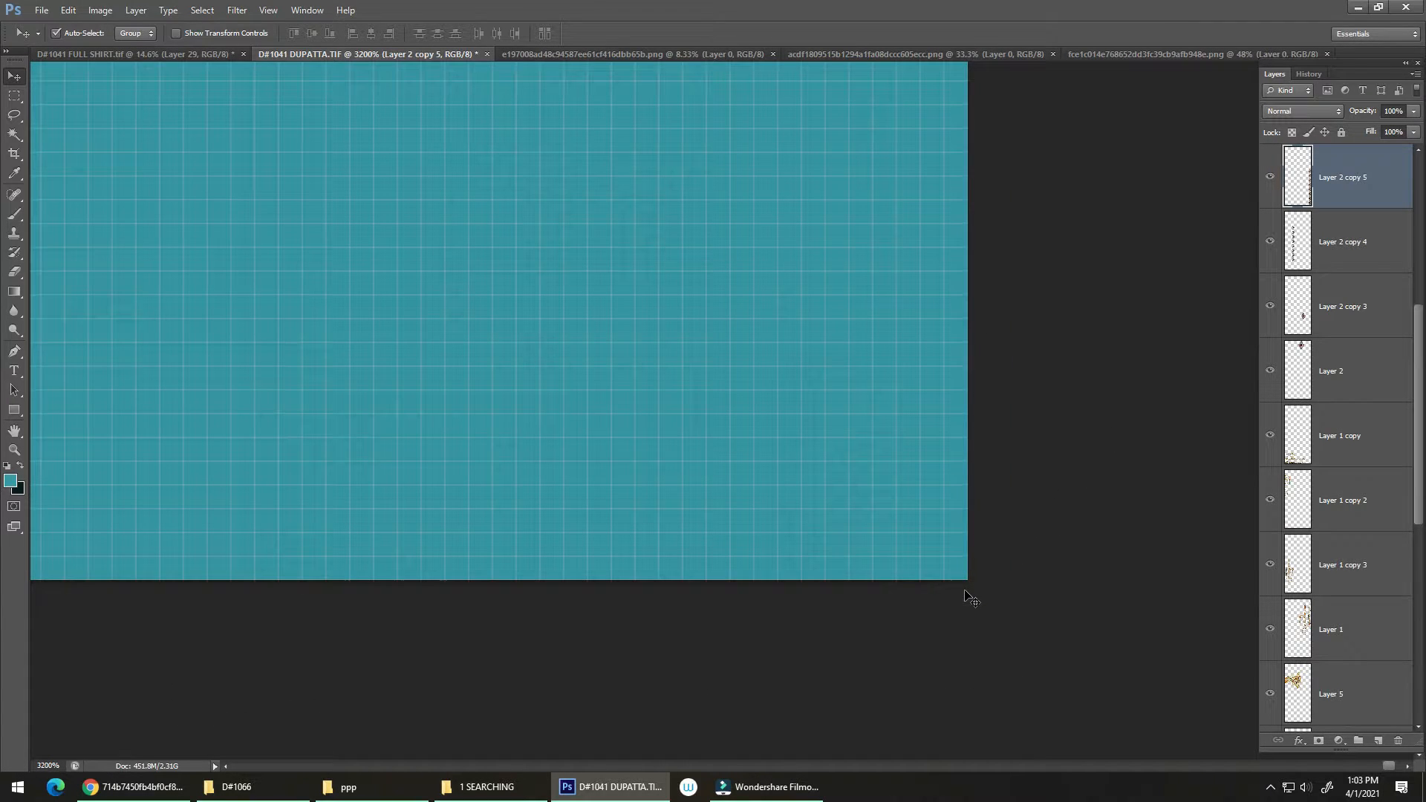
key("p")
key("ctrl+0")
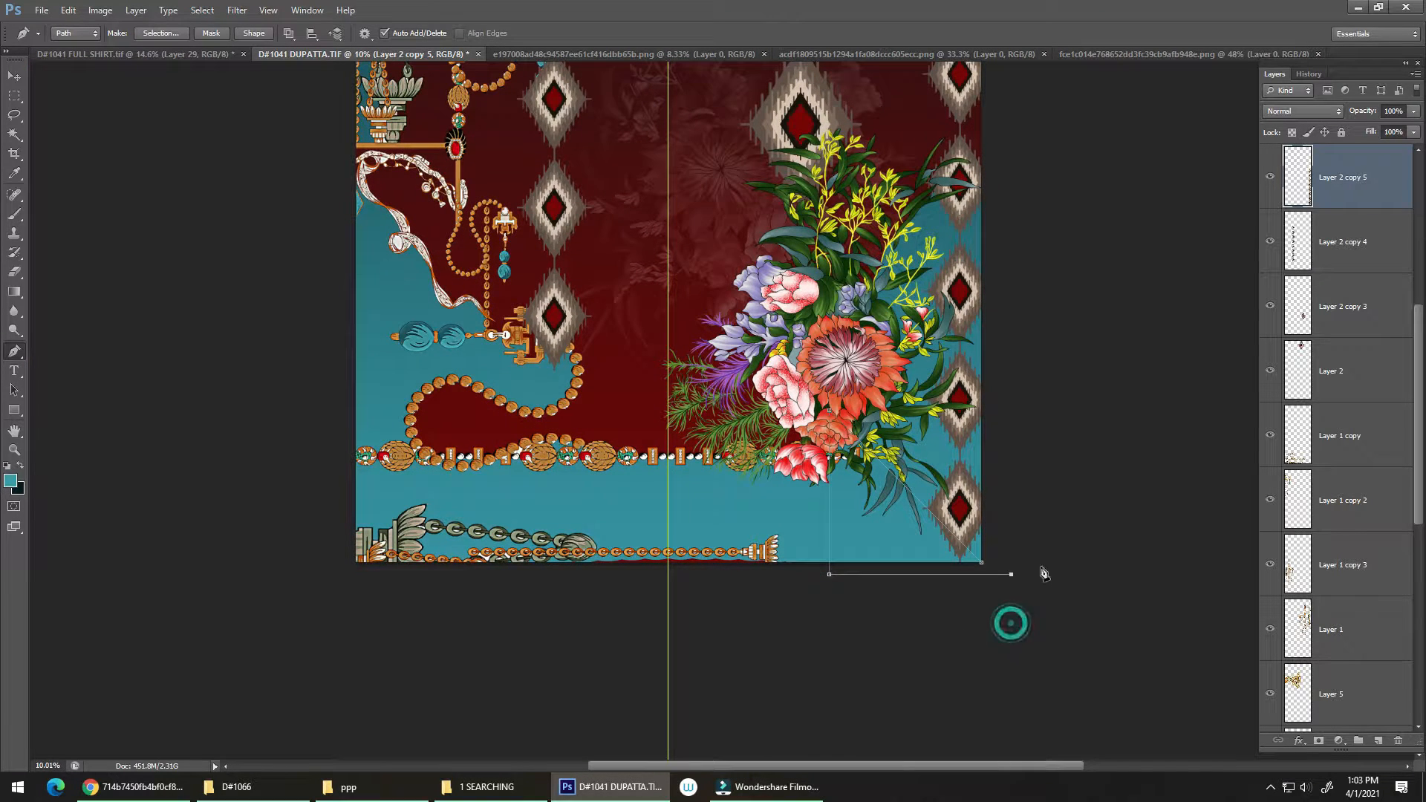
key("ctrl+Return")
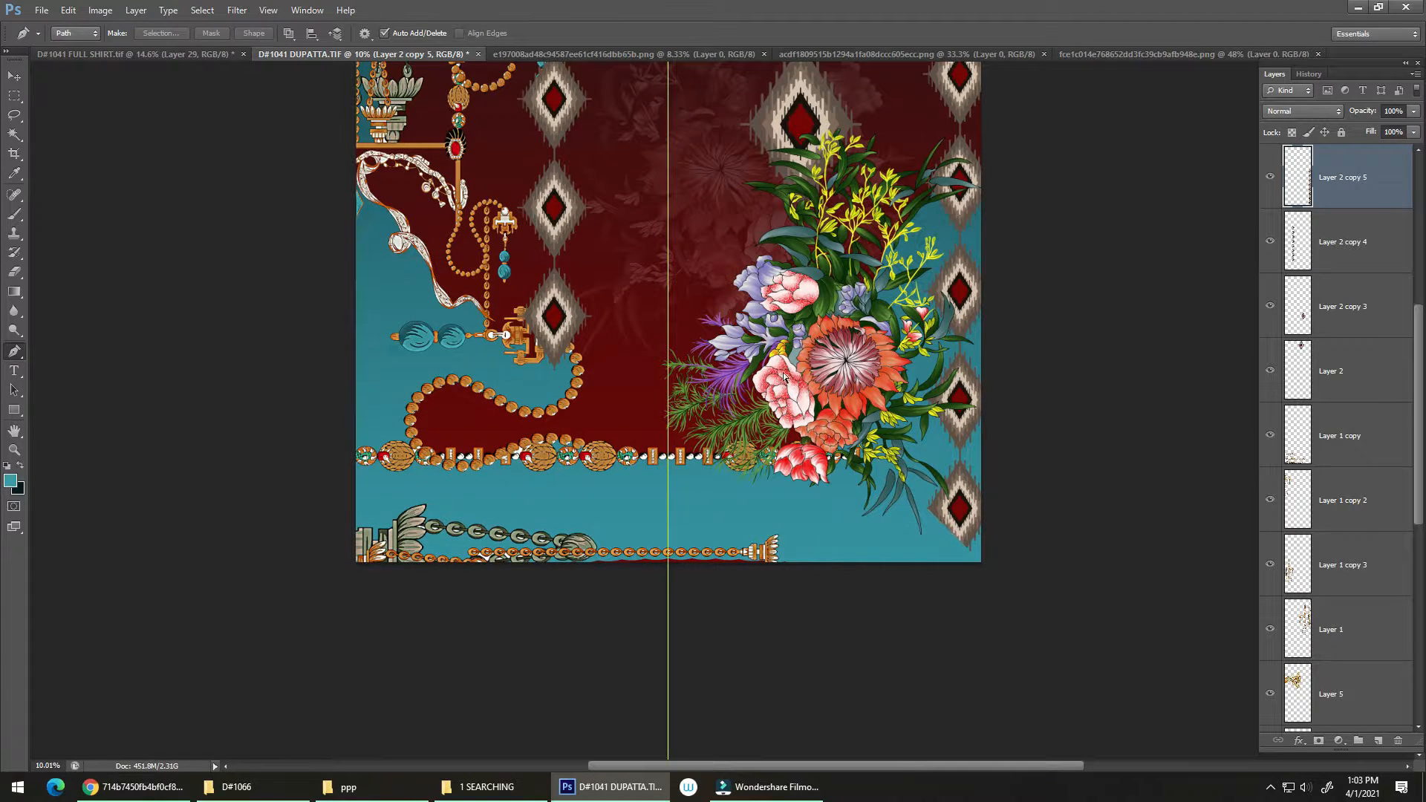
Duplicate the right-edge diamond column, rotate the copy 90° and place it along the bottom edge.
key("alt+e")
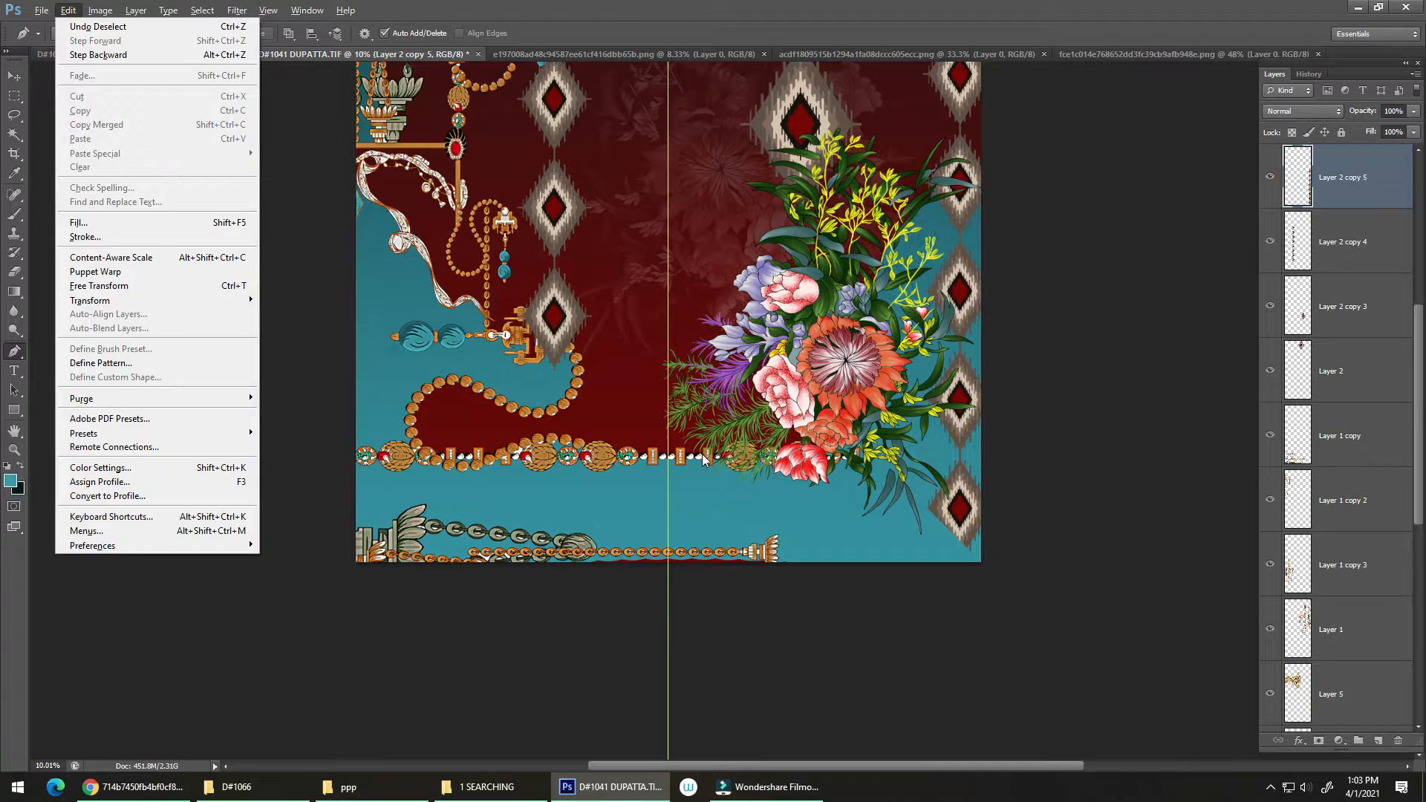
key("alt+a")
key("alt+h")
key("ctrl+t")
right_click(902, 462)
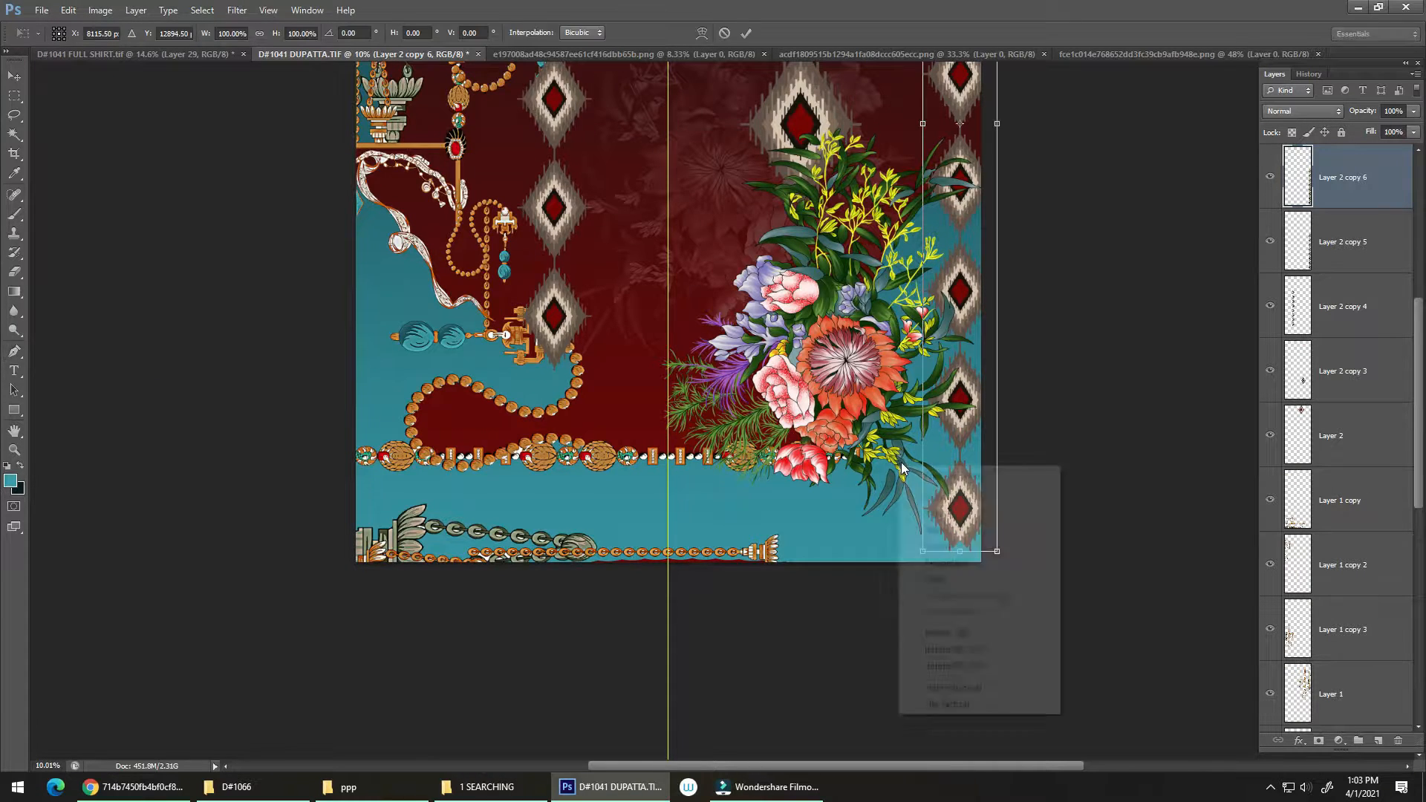
left_click(979, 650)
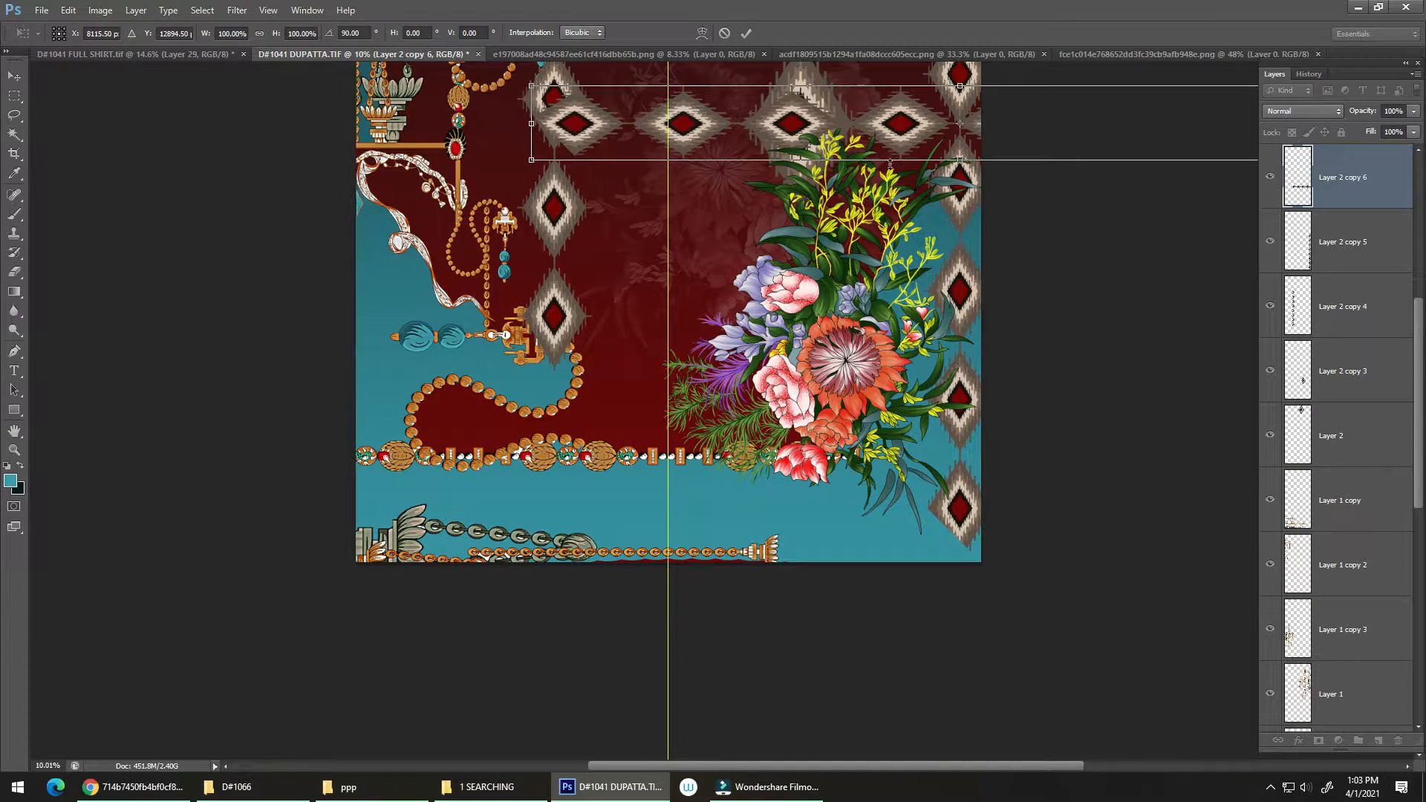
left_click_drag(925, 146, 508, 532)
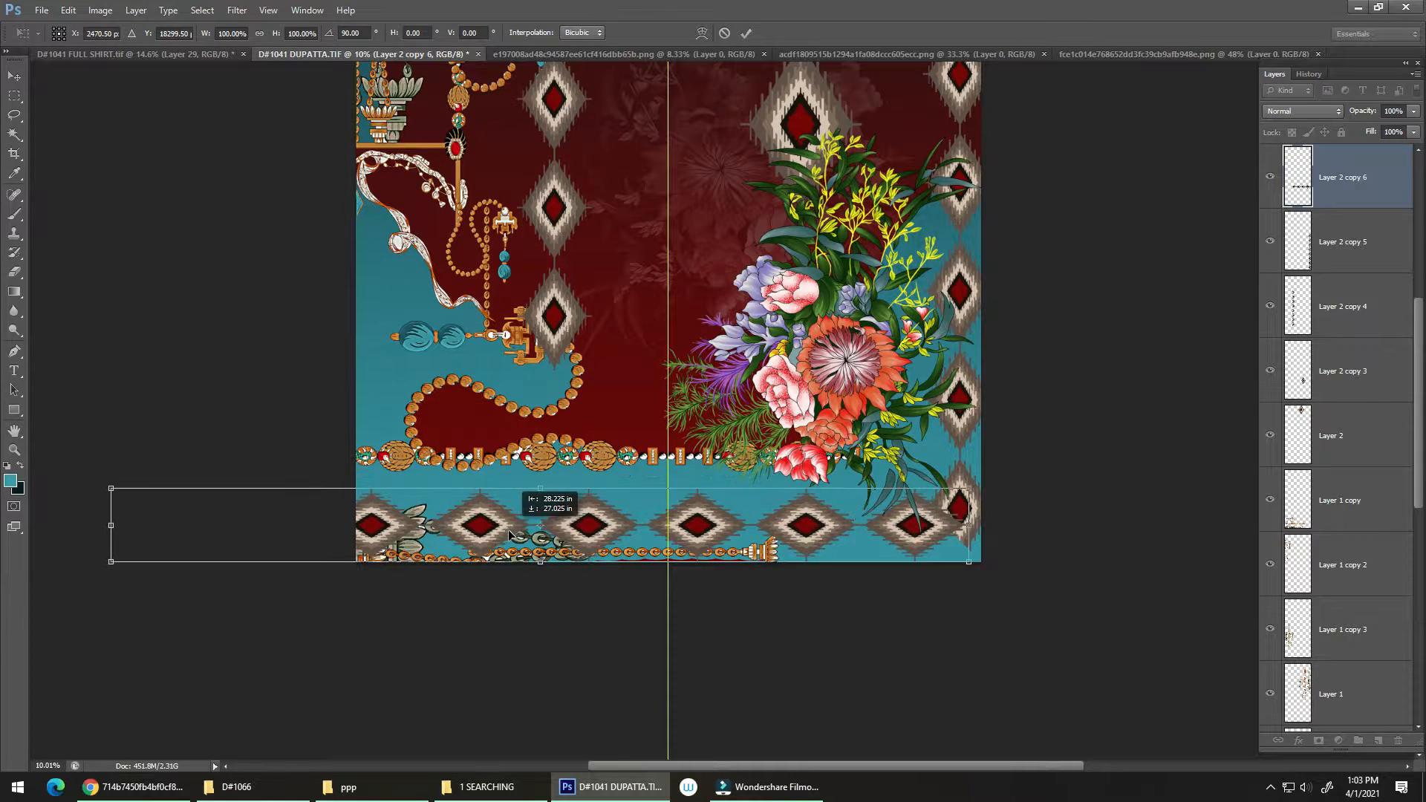
Flip the bottom diamond row horizontally and align its diagonal end with the right-edge column at the corner.
right_click(852, 502)
left_click(899, 745)
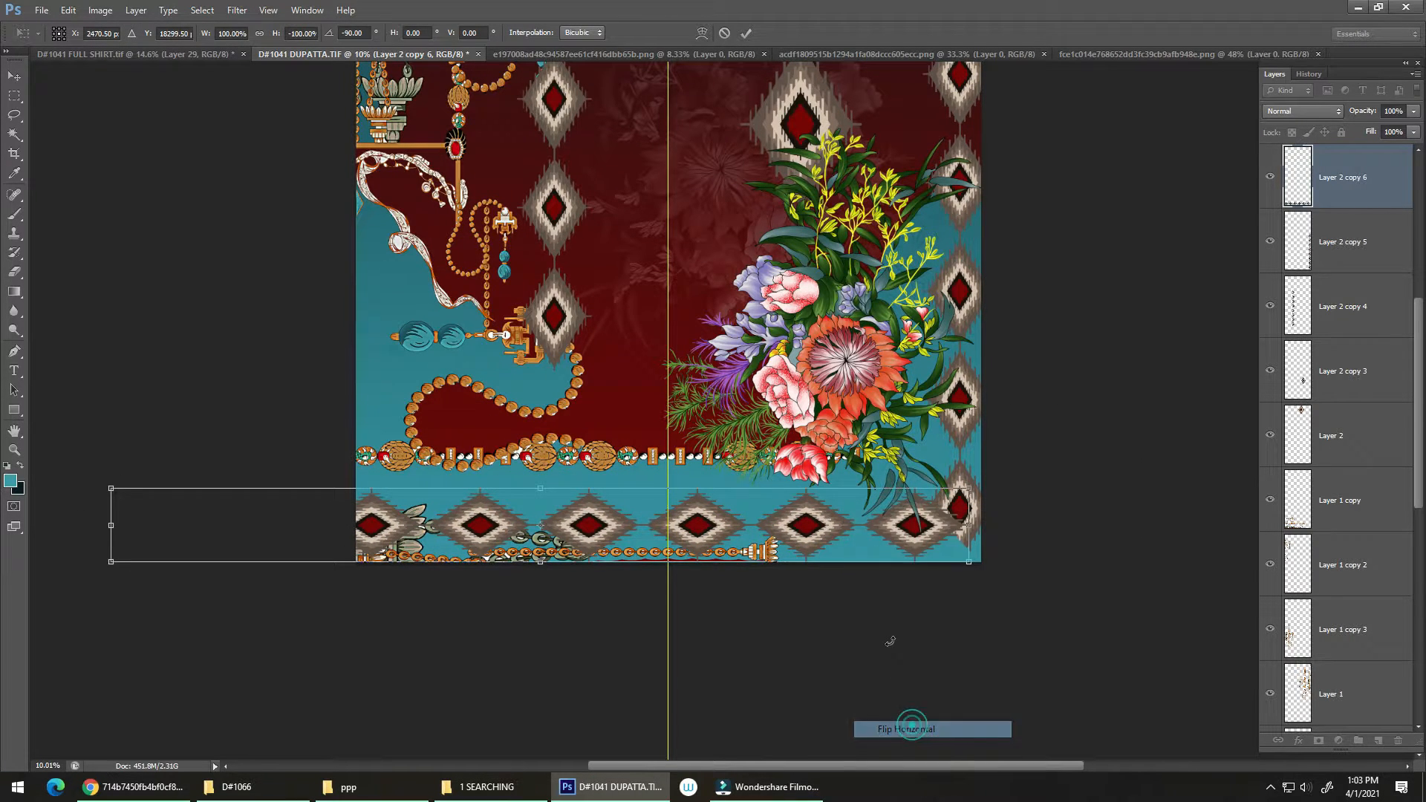
left_click_drag(919, 531, 1066, 479)
right_click(912, 541)
left_click(981, 529)
left_click_drag(843, 495, 922, 539)
key("Return")
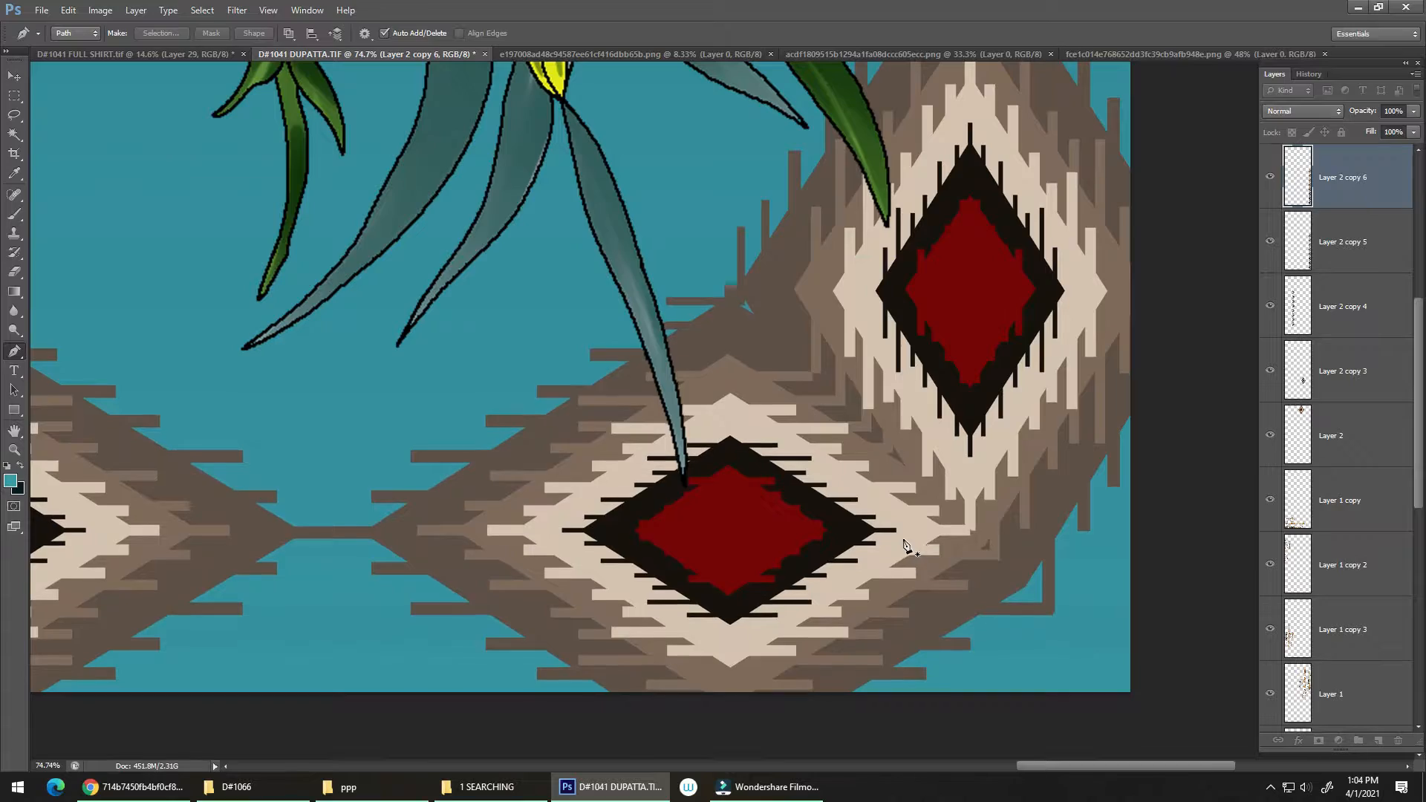
Merge the right-edge diamond column and the bottom row into one border layer.
key("v")
left_click(971, 442, "shift")
key("ctrl+e")
left_click_drag(957, 475, 835, 563)
left_click_drag(855, 619, 845, 526)
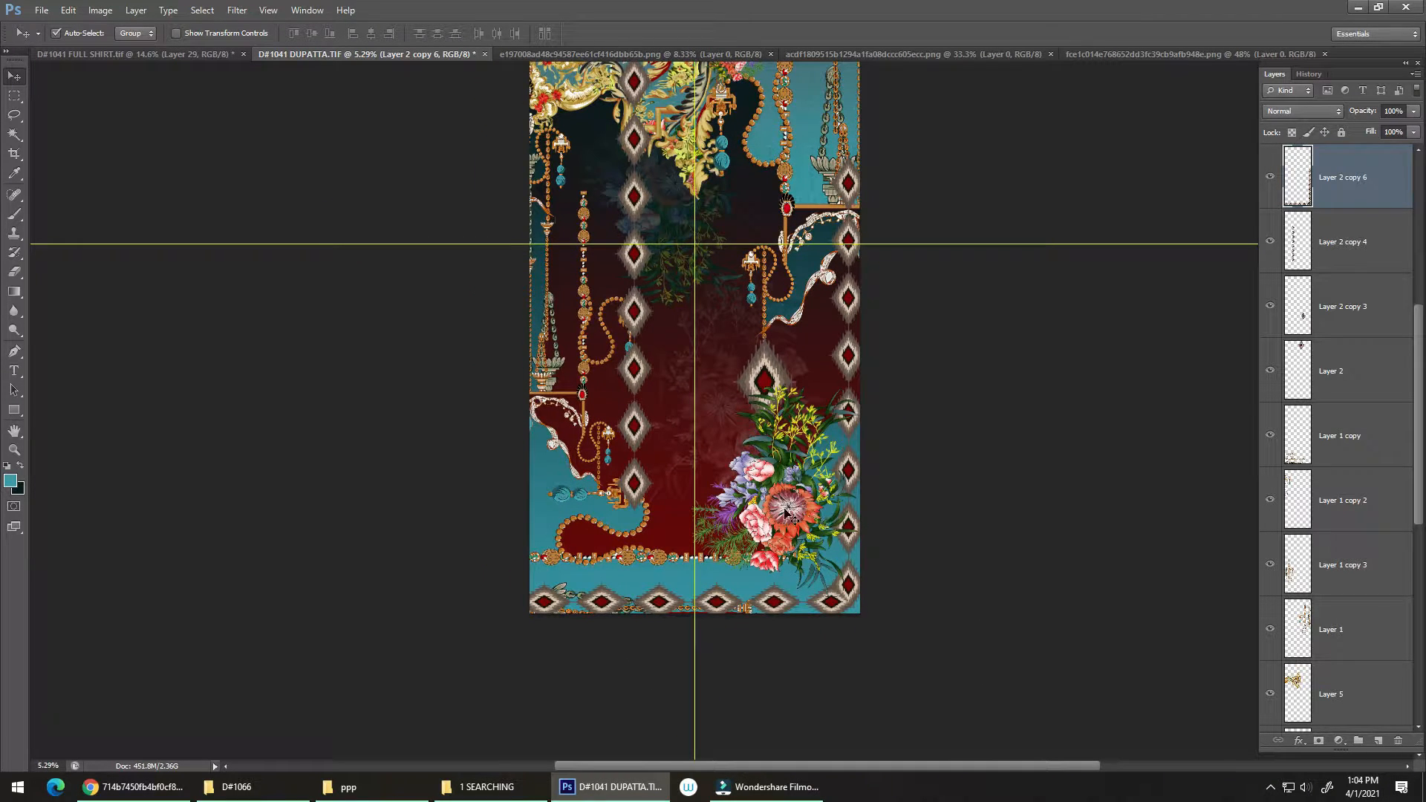
Remove the parts of the diamond border that lie outside the teal areas of Layer 9.
left_click(758, 592)
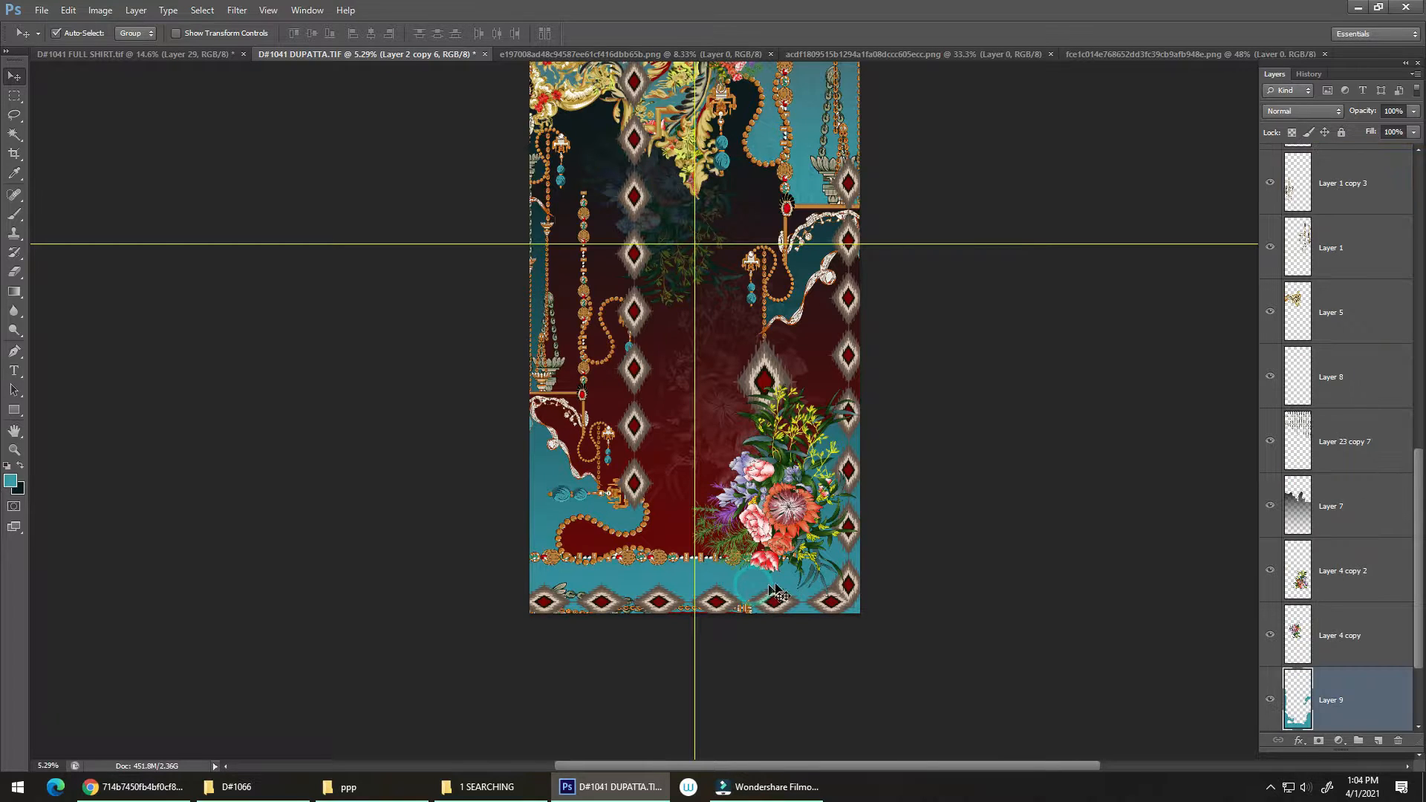
left_click(829, 366)
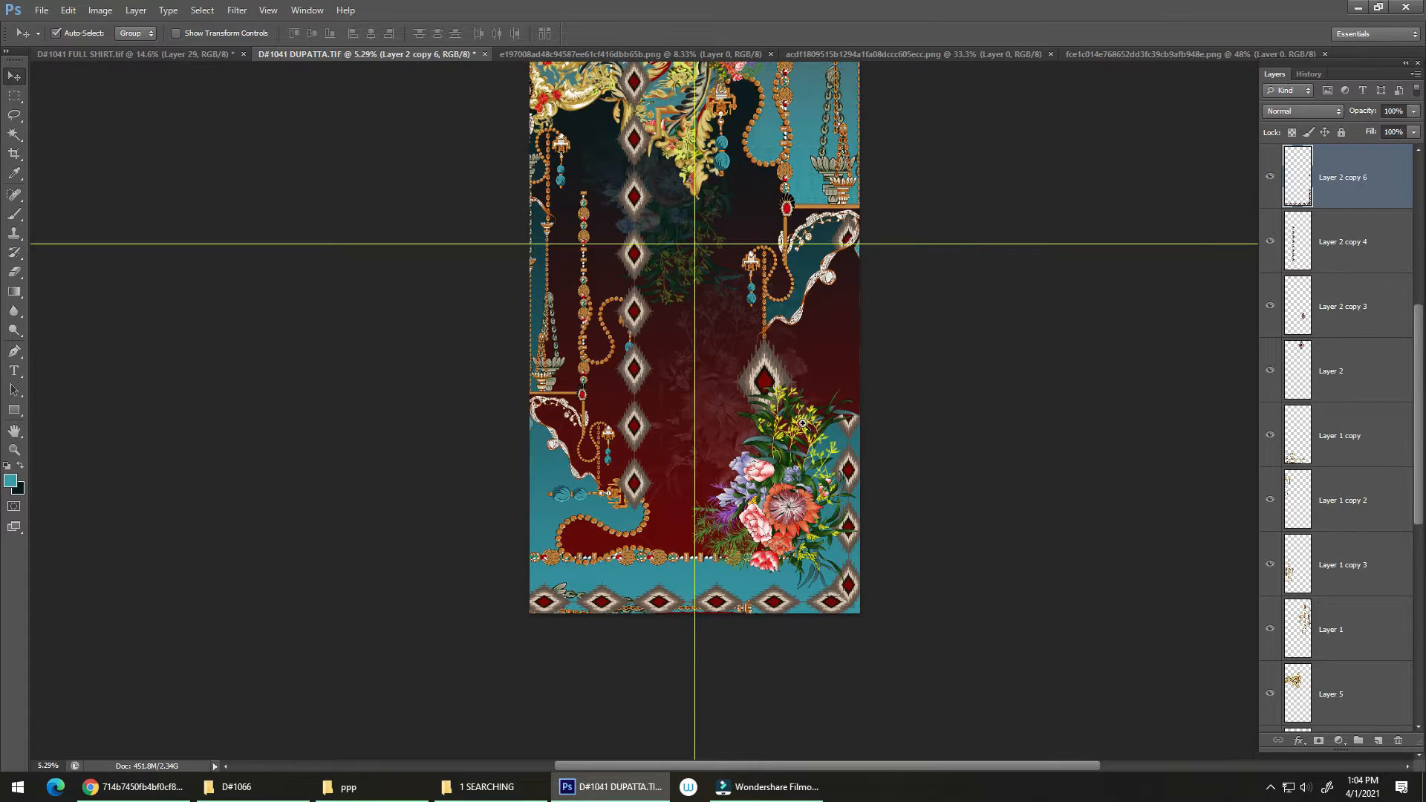
scroll(788, 423, "down", 1)
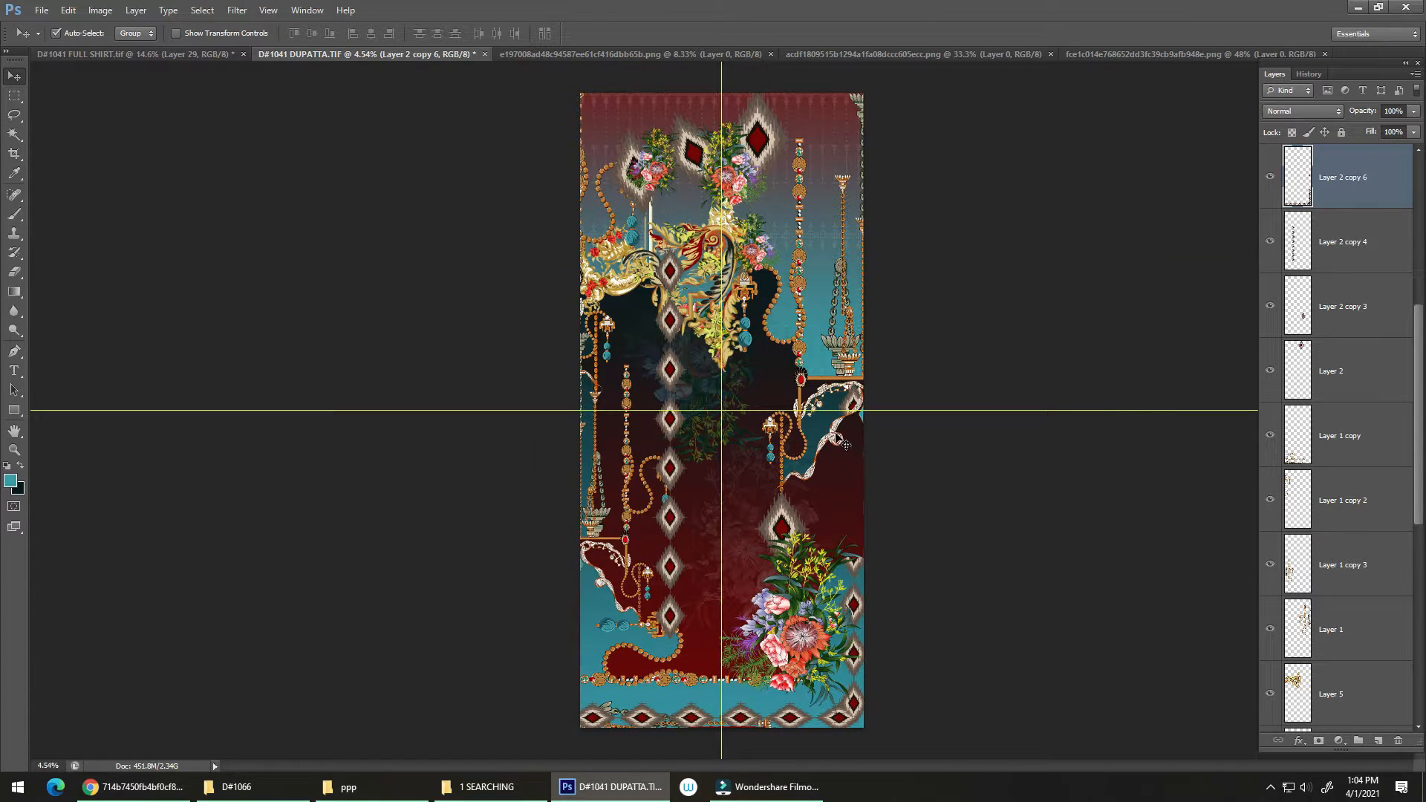
Clear the selection and try to send the diamond border layer behind the chain and jewellery layers, directly above Layer 5.
key("l")
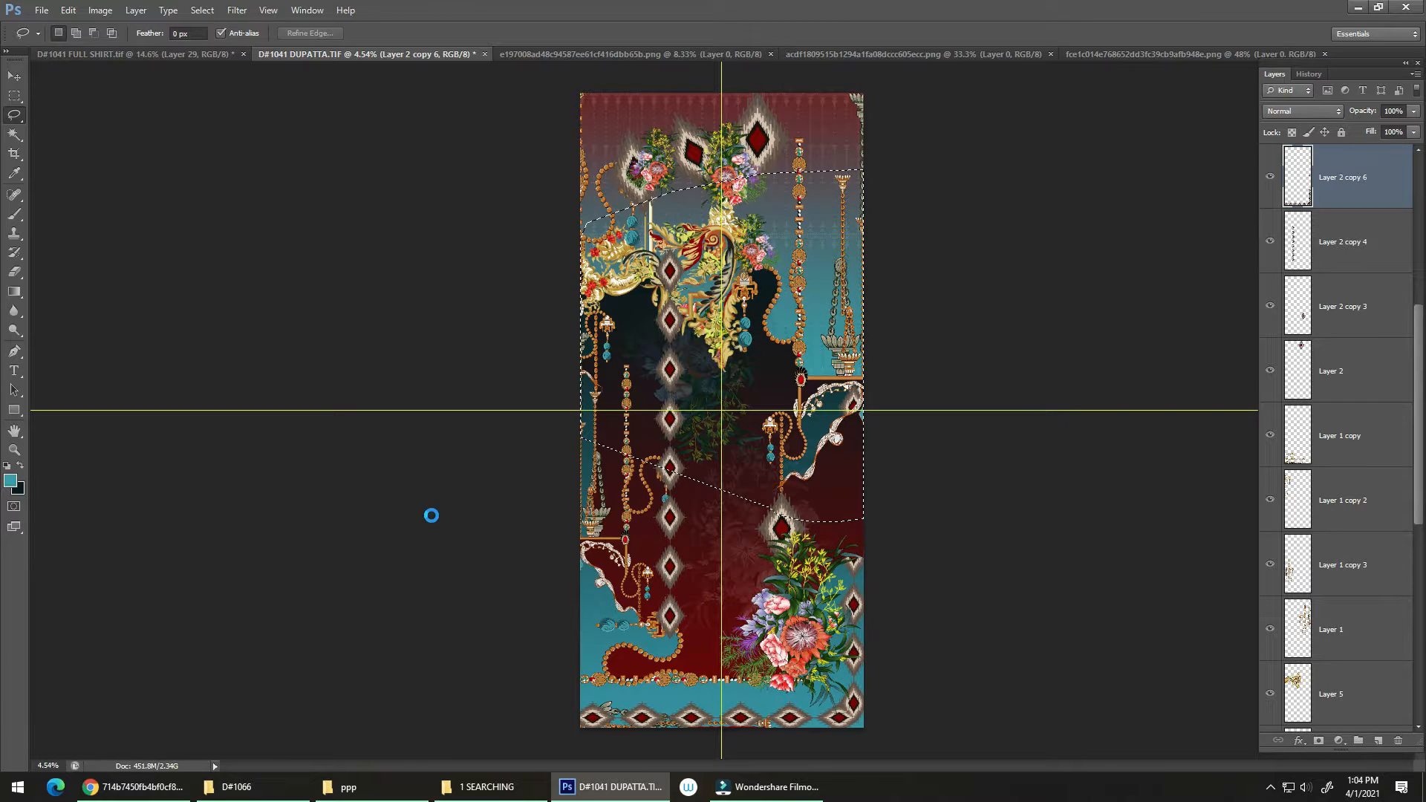
scroll(862, 639, "up", 5)
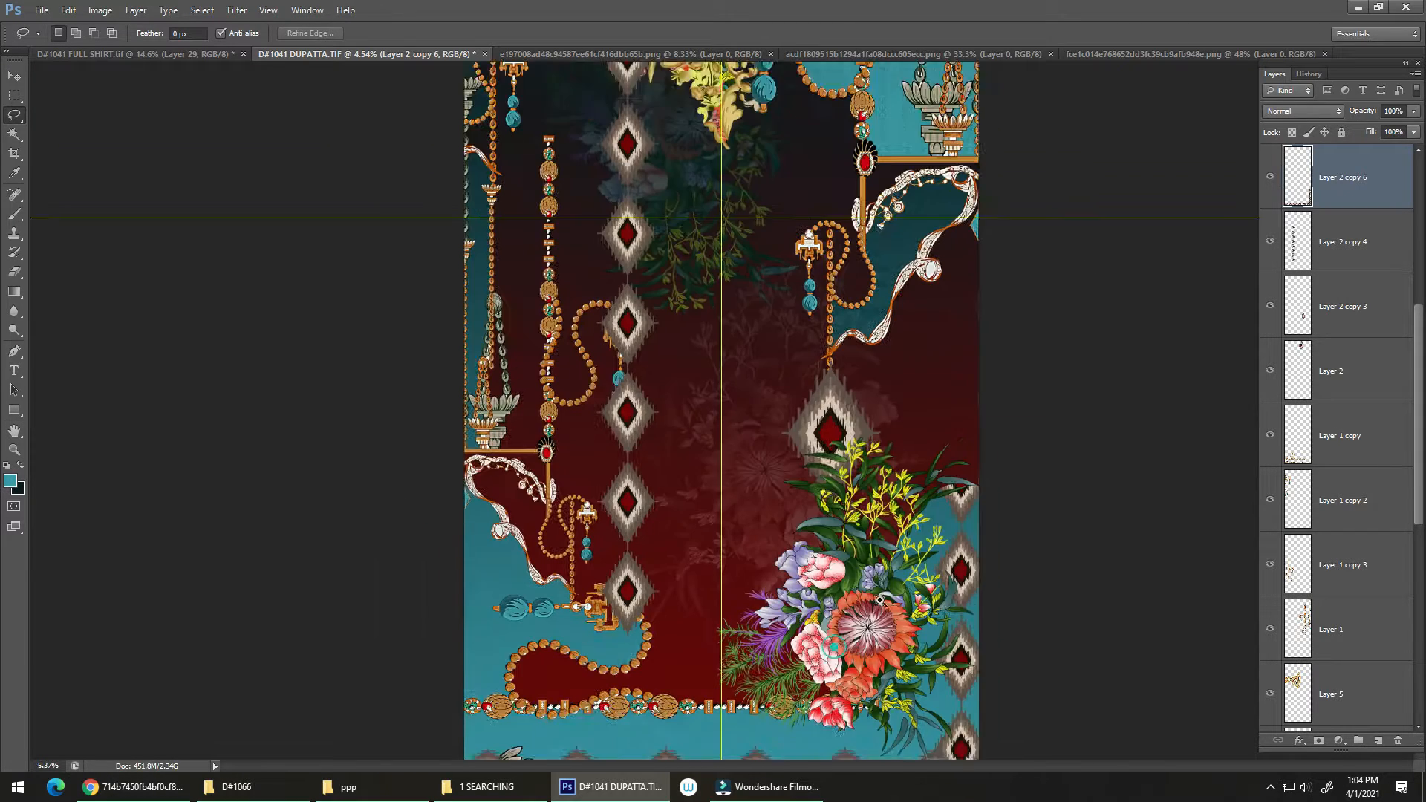
left_click_drag(869, 627, 901, 404)
scroll(897, 486, "up", 2)
key("v")
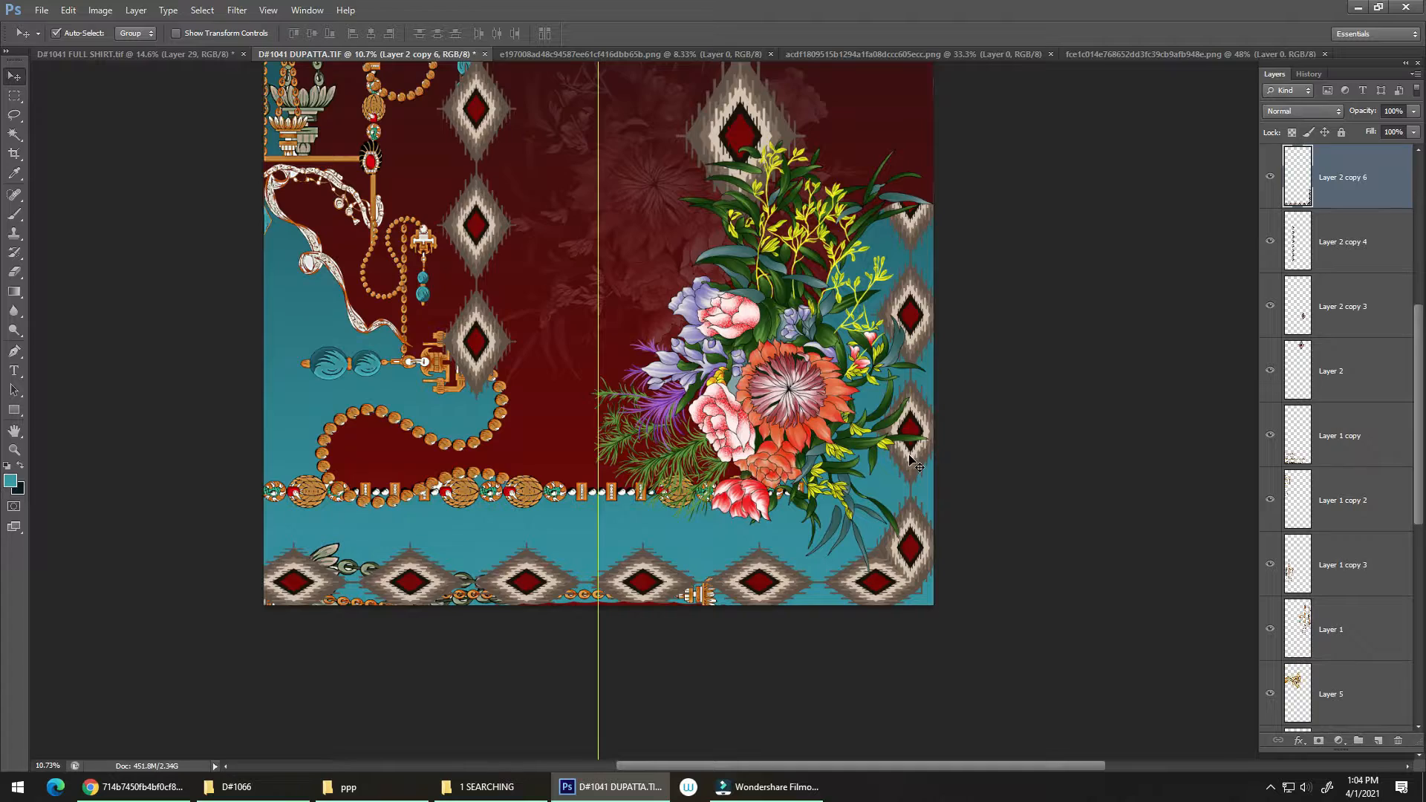
left_click_drag(873, 494, 848, 494)
left_click_drag(842, 563, 869, 497)
scroll(801, 496, "up", 3)
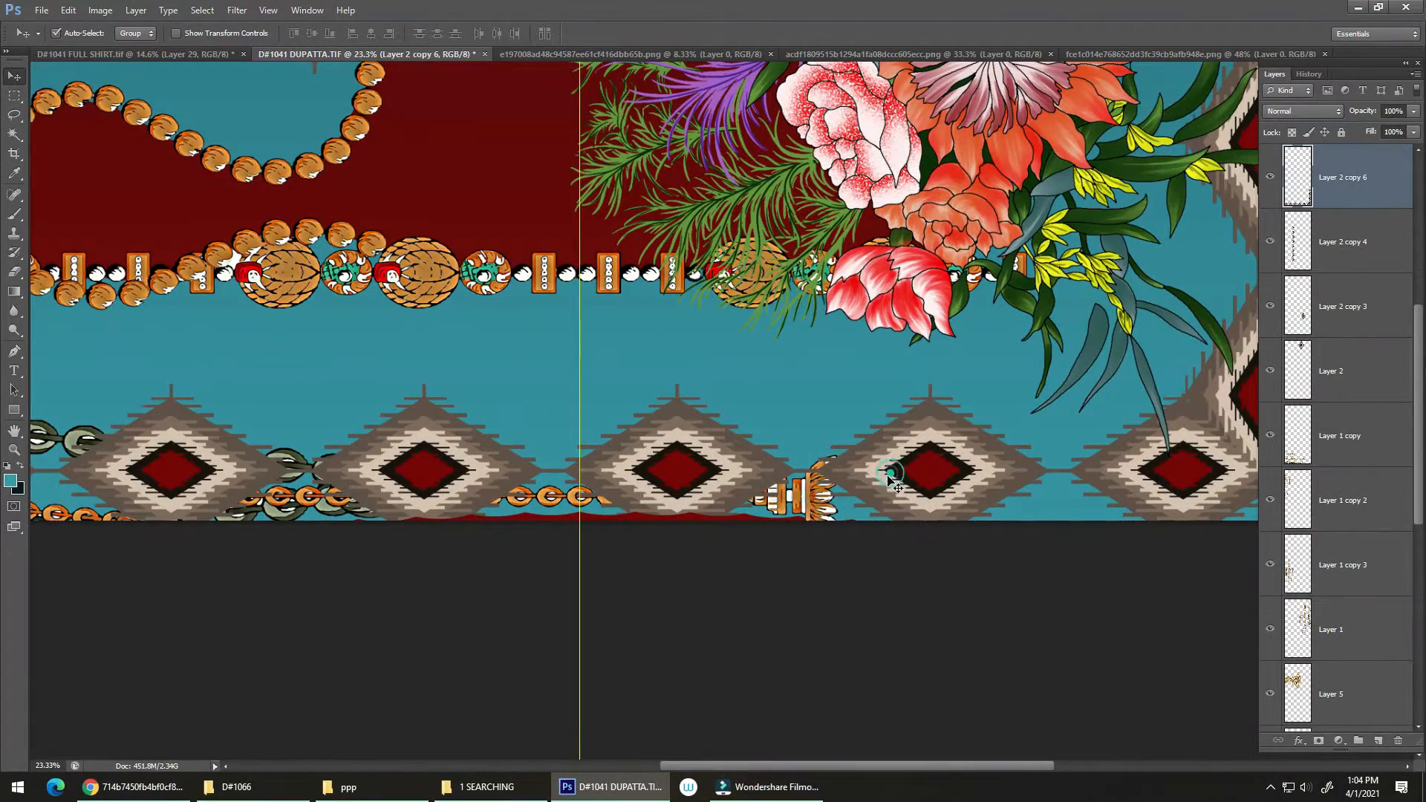
key("ctrl+bracketleft")
key("ctrl+bracketleft")
key("ctrl+bracketleft")
key("ctrl+bracketleft")
key("ctrl+bracketleft")
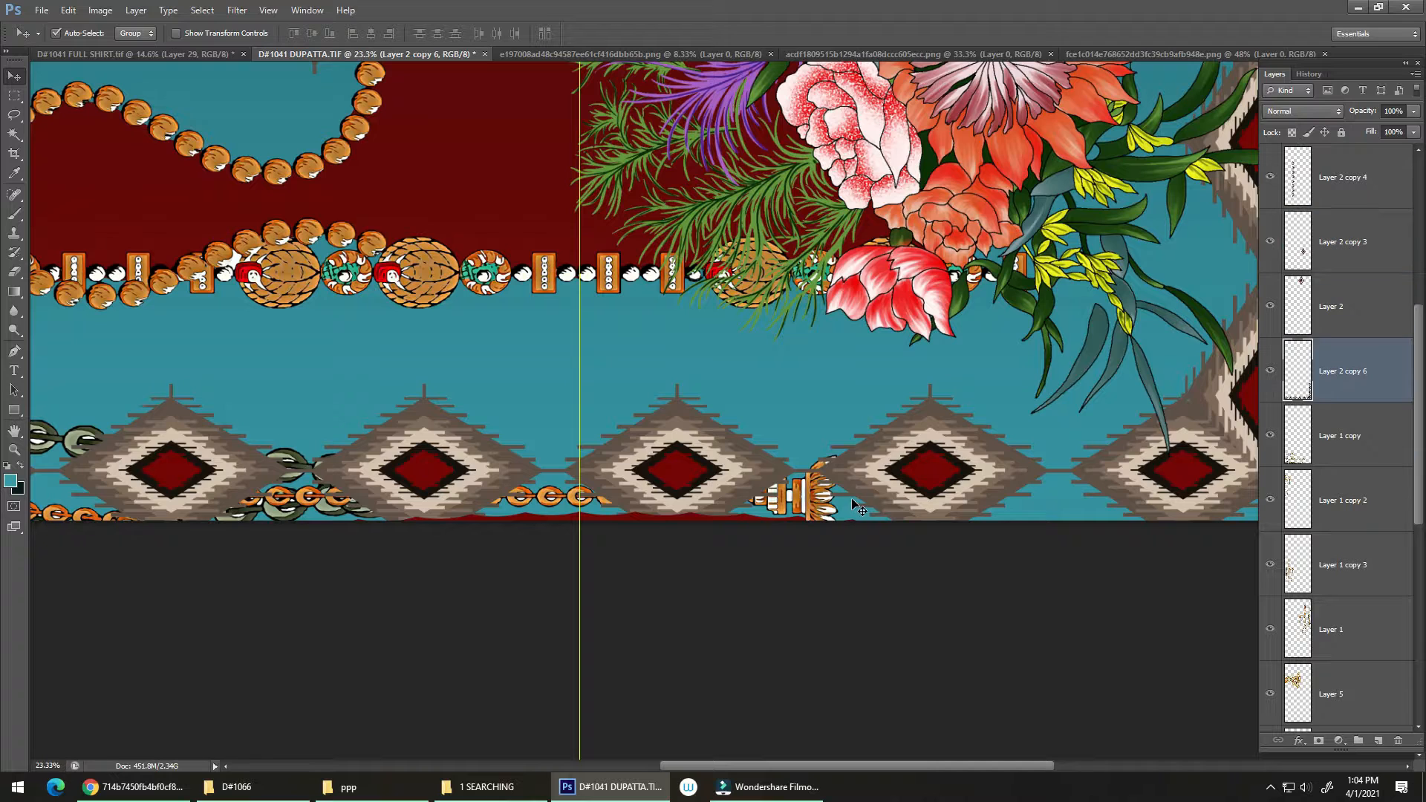
key("ctrl+bracketleft")
key("ctrl+bracketleft")
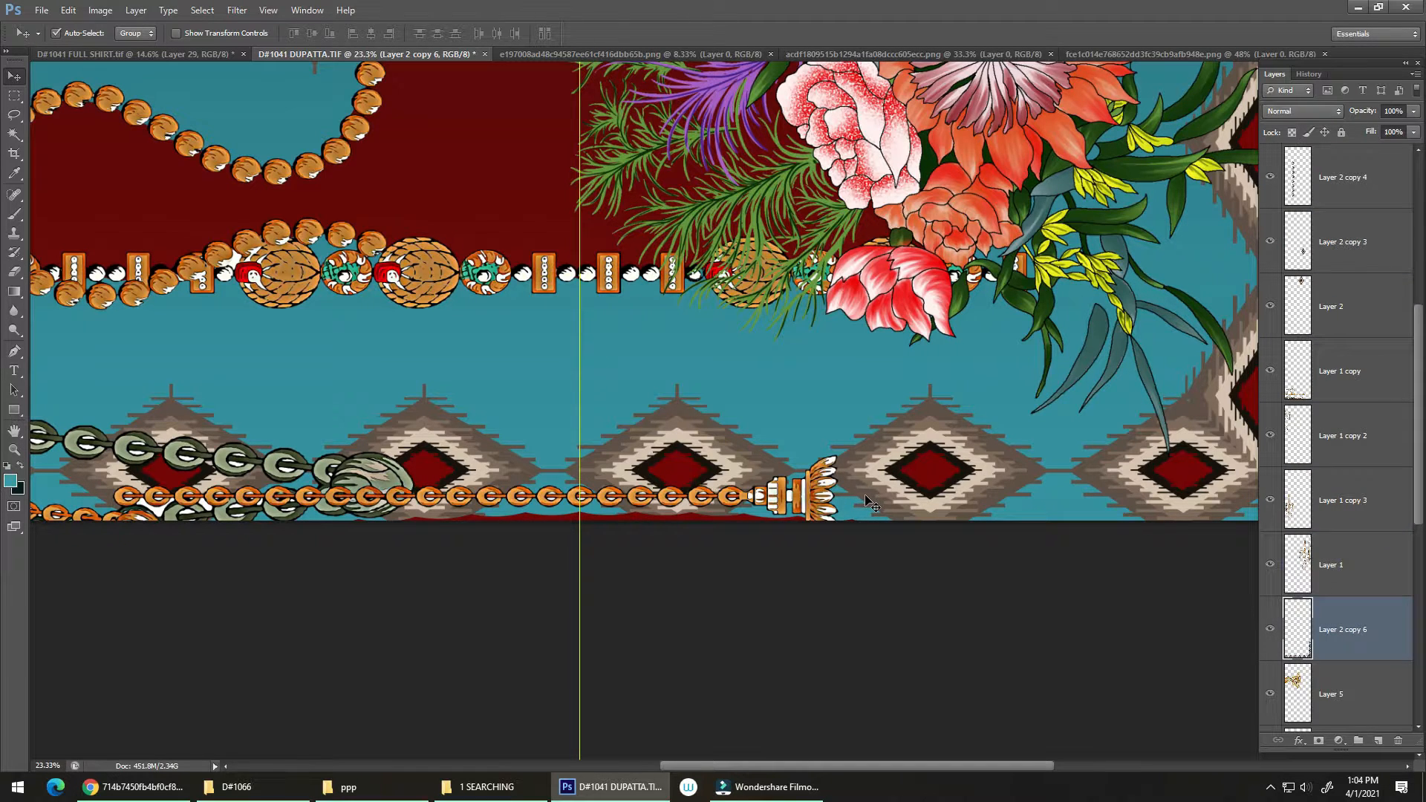
Try to shift the diamond border slightly up and scale it to 62.72% toward the dupatta's bottom-right corner.
left_click_drag(899, 487, 899, 450)
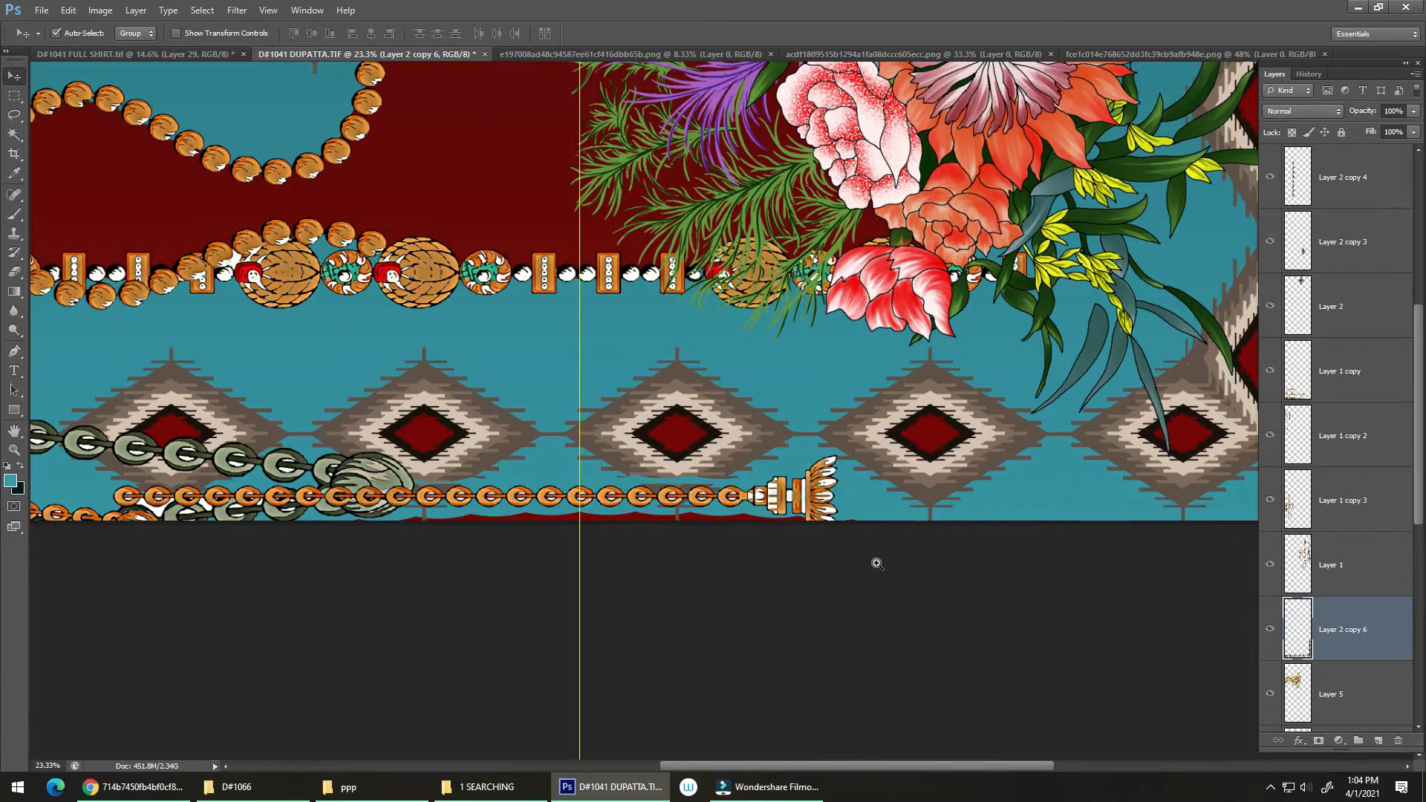
left_click_drag(877, 564, 817, 561)
left_click_drag(985, 491, 1001, 468)
key("ctrl+t")
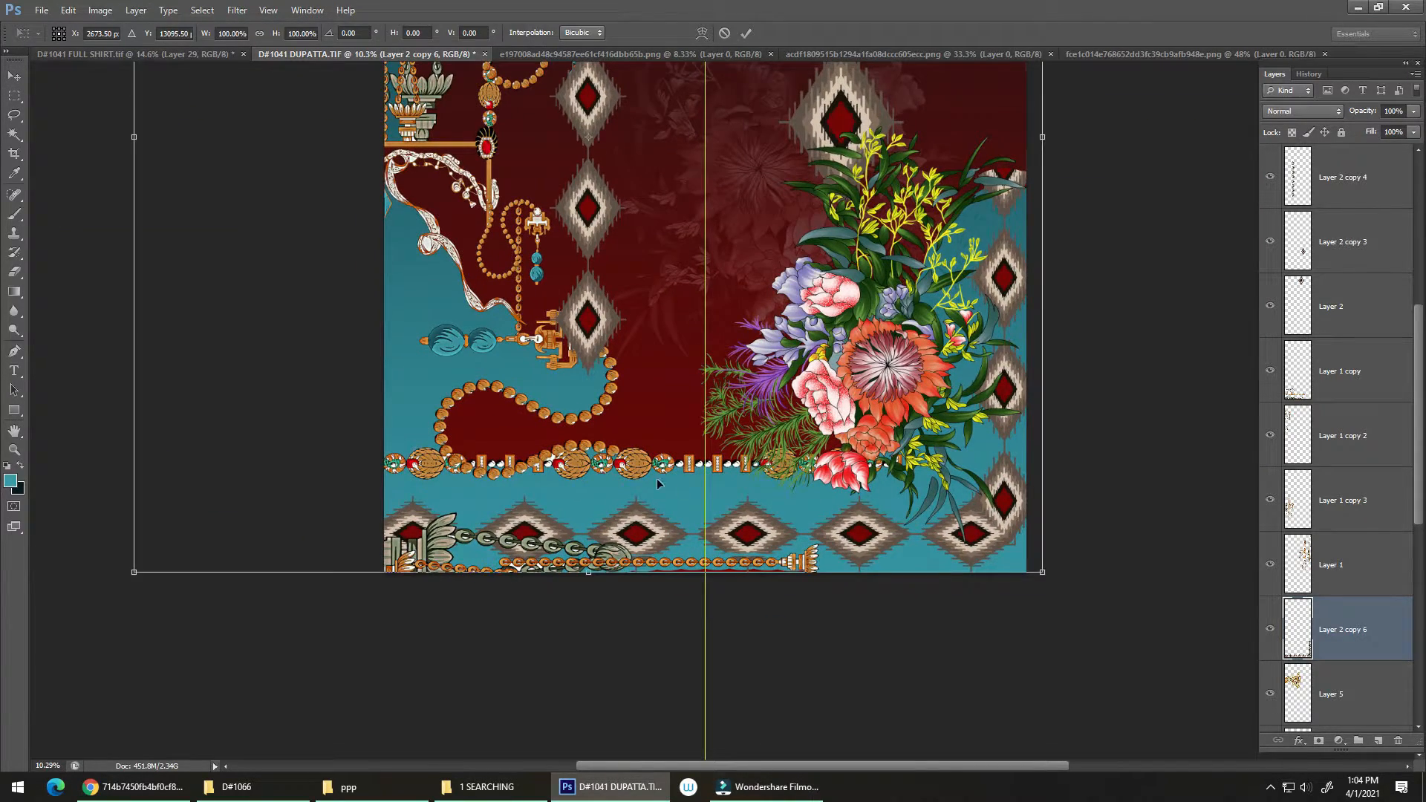
left_click_drag(731, 500, 722, 559)
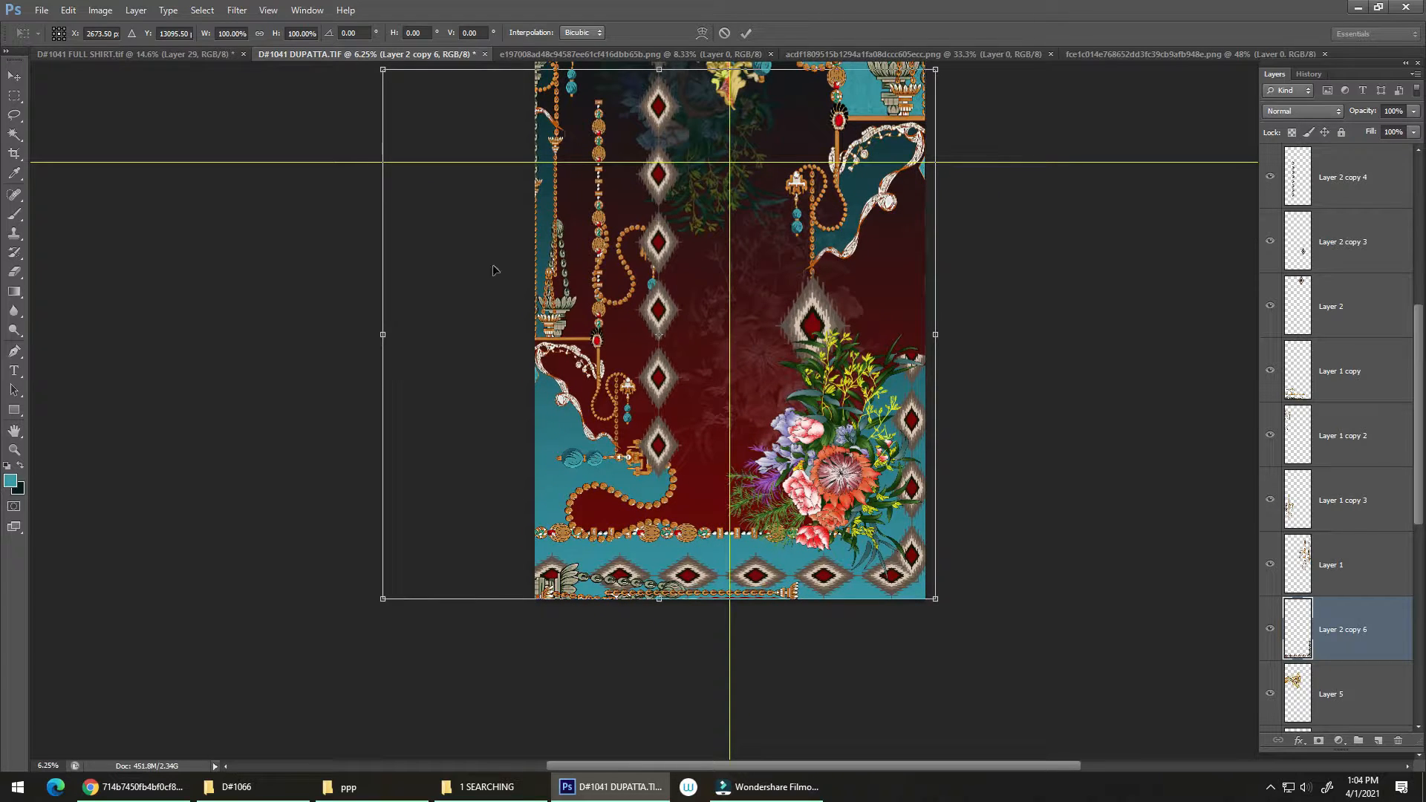
left_click_drag(385, 72, 585, 276)
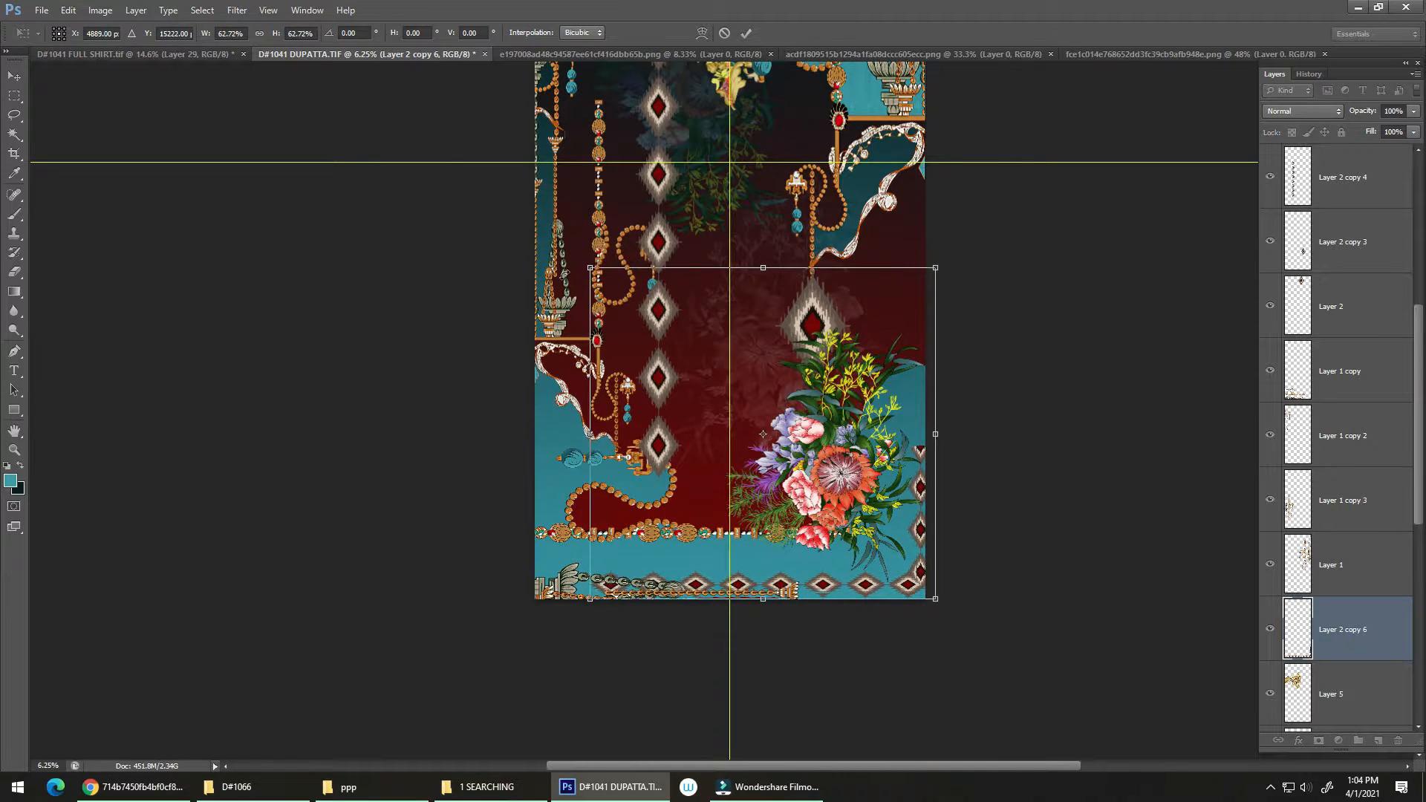
key("Return")
Undo the diamond border's scaling, move and reordering, as well as its trimming to the teal areas.
key("ctrl+bracketright")
key("ctrl+bracketright")
key("ctrl+bracketright")
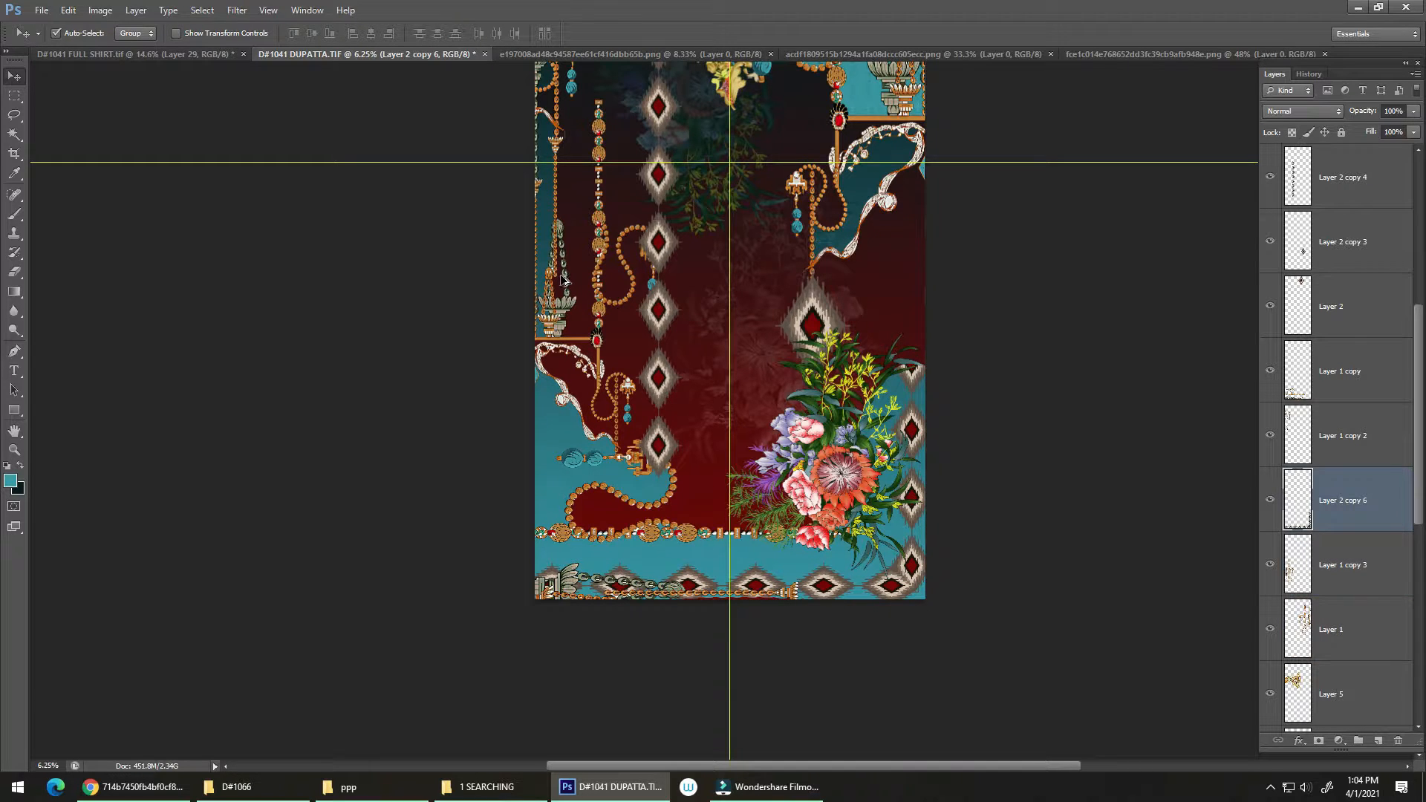
key("ctrl+bracketright")
key("ctrl+bracketright")
key("ctrl+bracketright")
key("ctrl+bracketright")
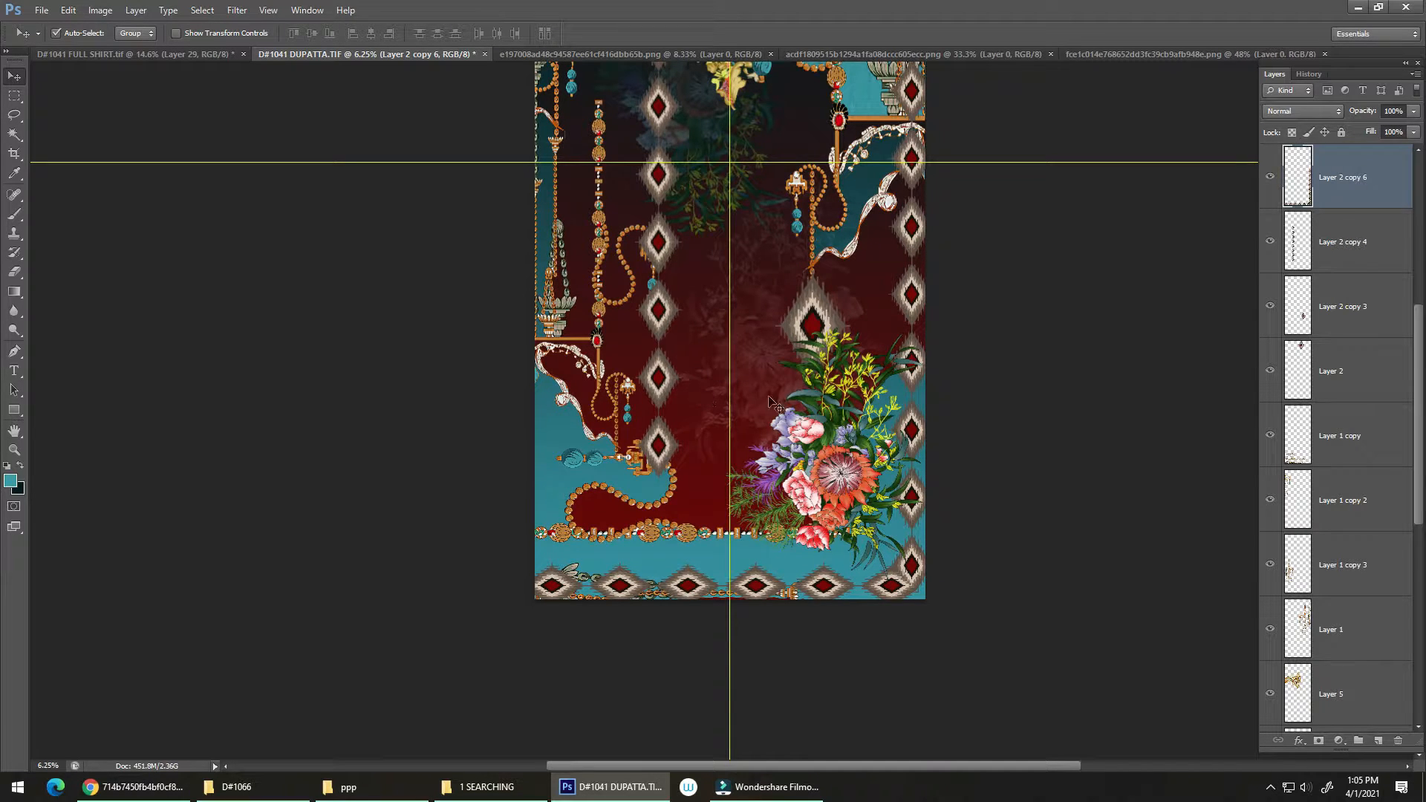
Scale the untrimmed diamond border to about 57.25% and place it flush in the dupatta's bottom-right corner.
key("ctrl+t")
scroll(776, 427, "down", 5)
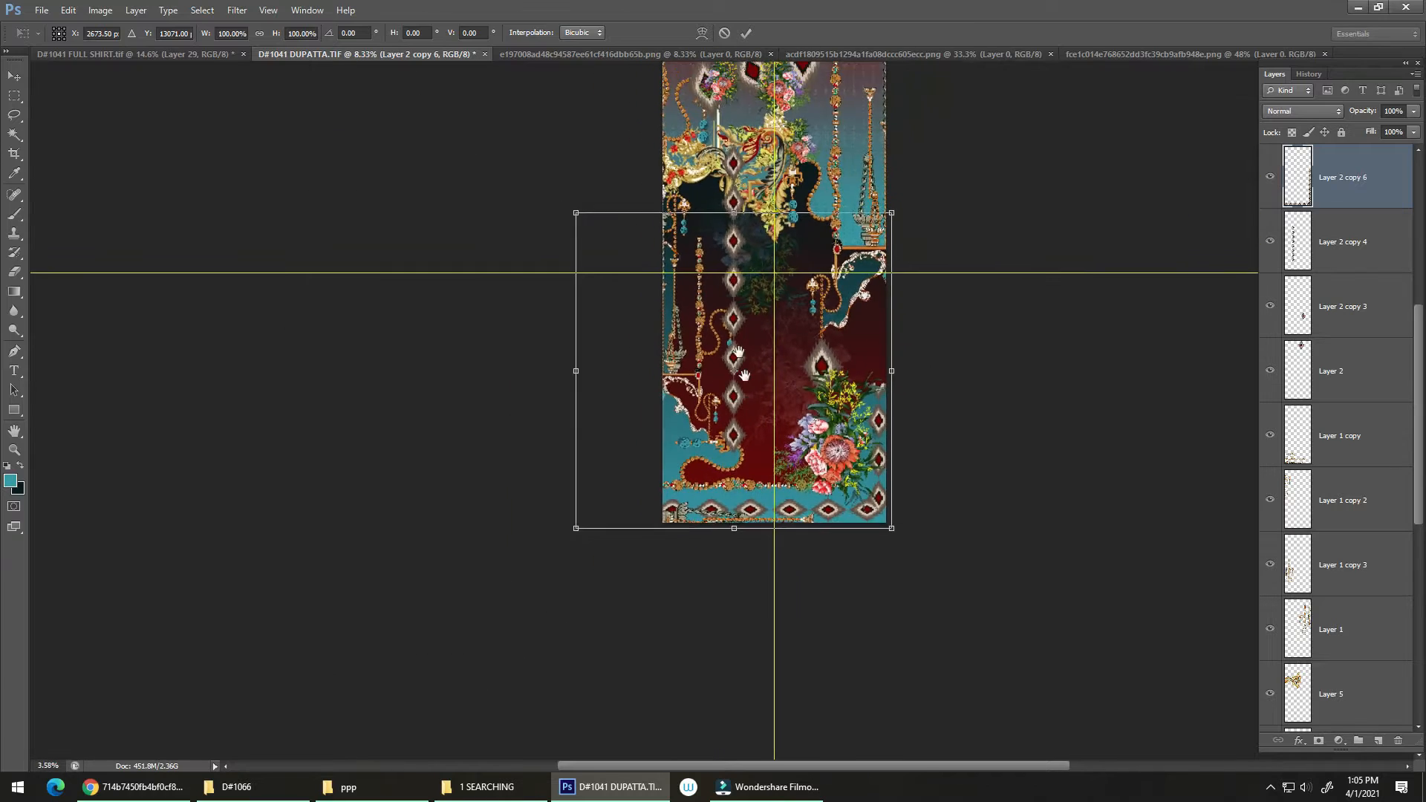
left_click_drag(523, 349, 658, 485)
scroll(820, 588, "up", 10)
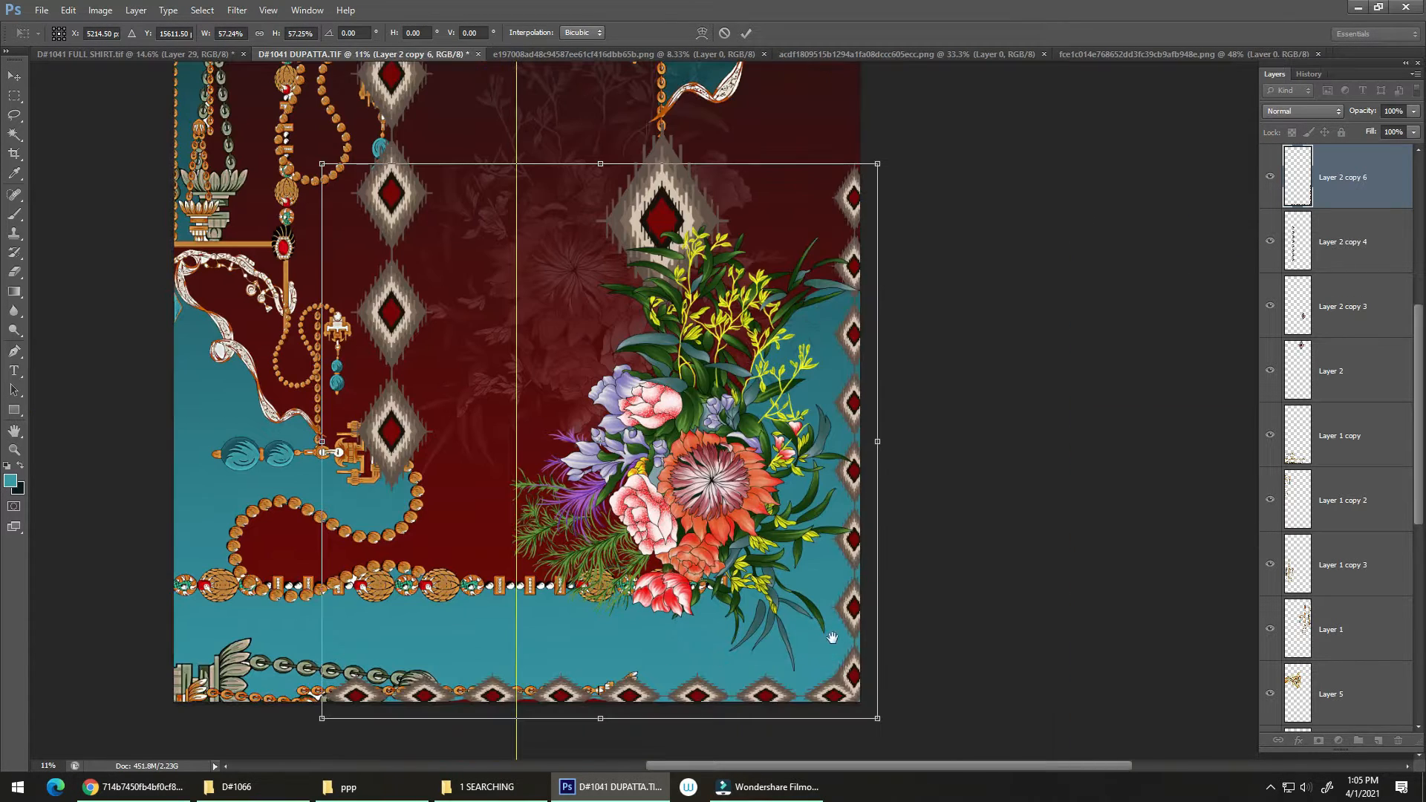
left_click_drag(828, 638, 809, 618)
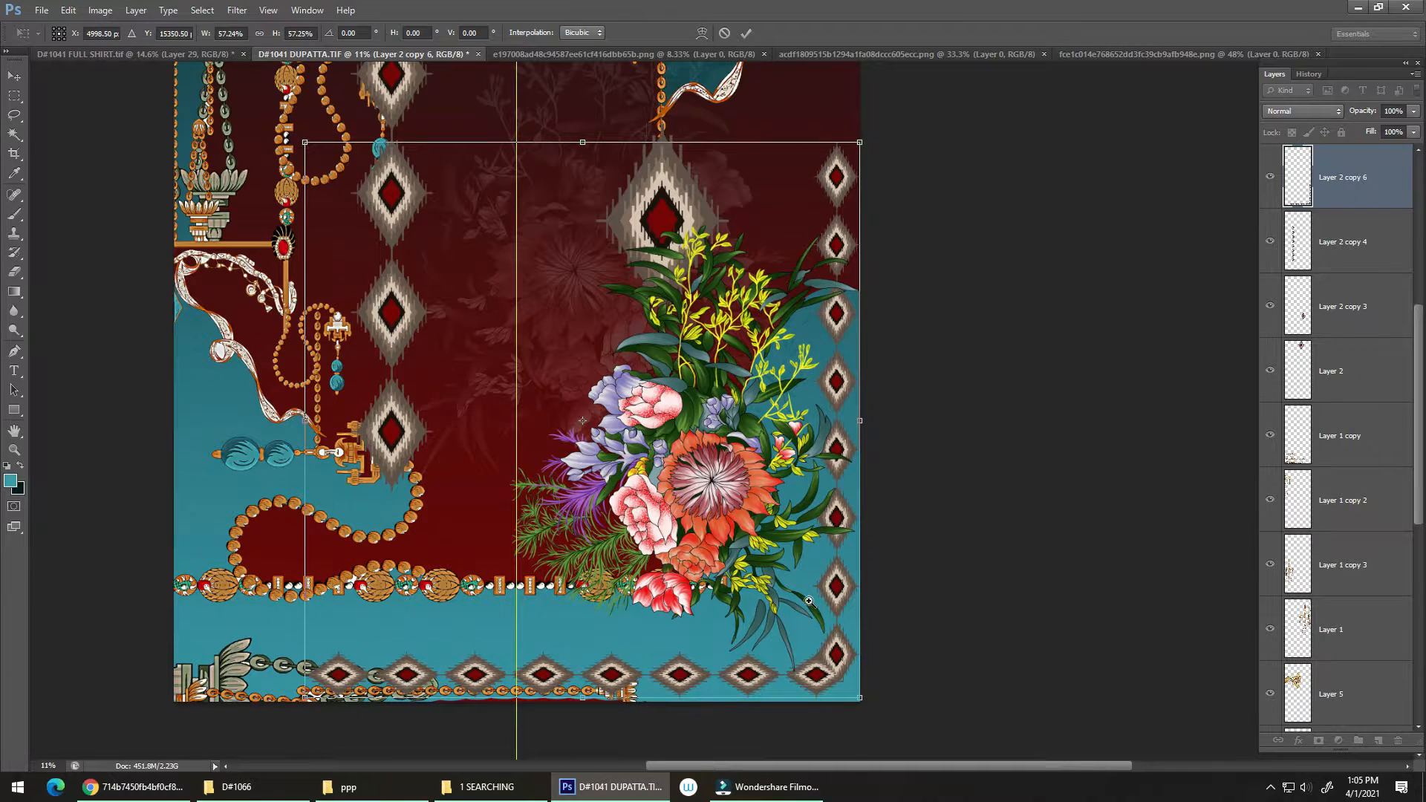
scroll(773, 608, "down", 4)
scroll(773, 608, "up", 1)
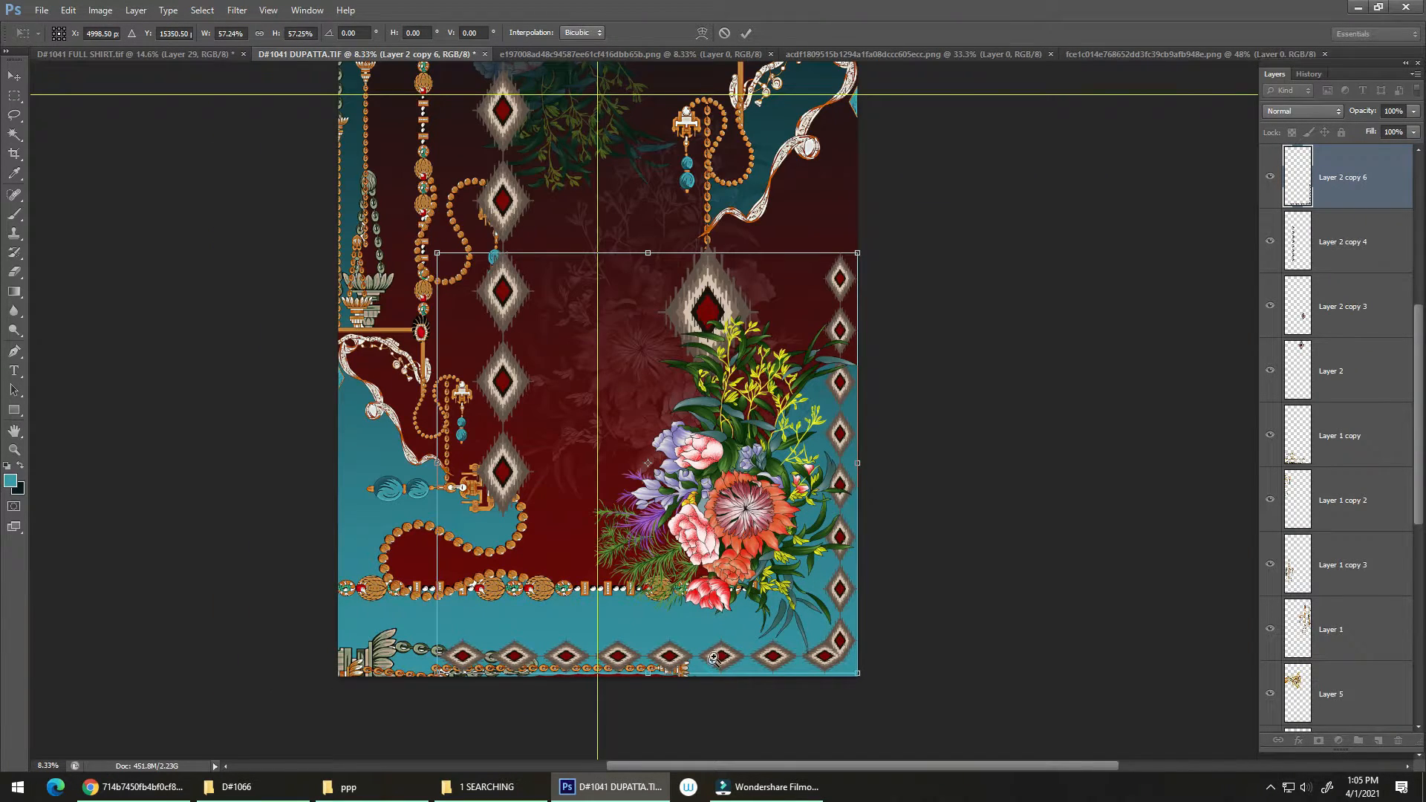
scroll(713, 658, "up", 4)
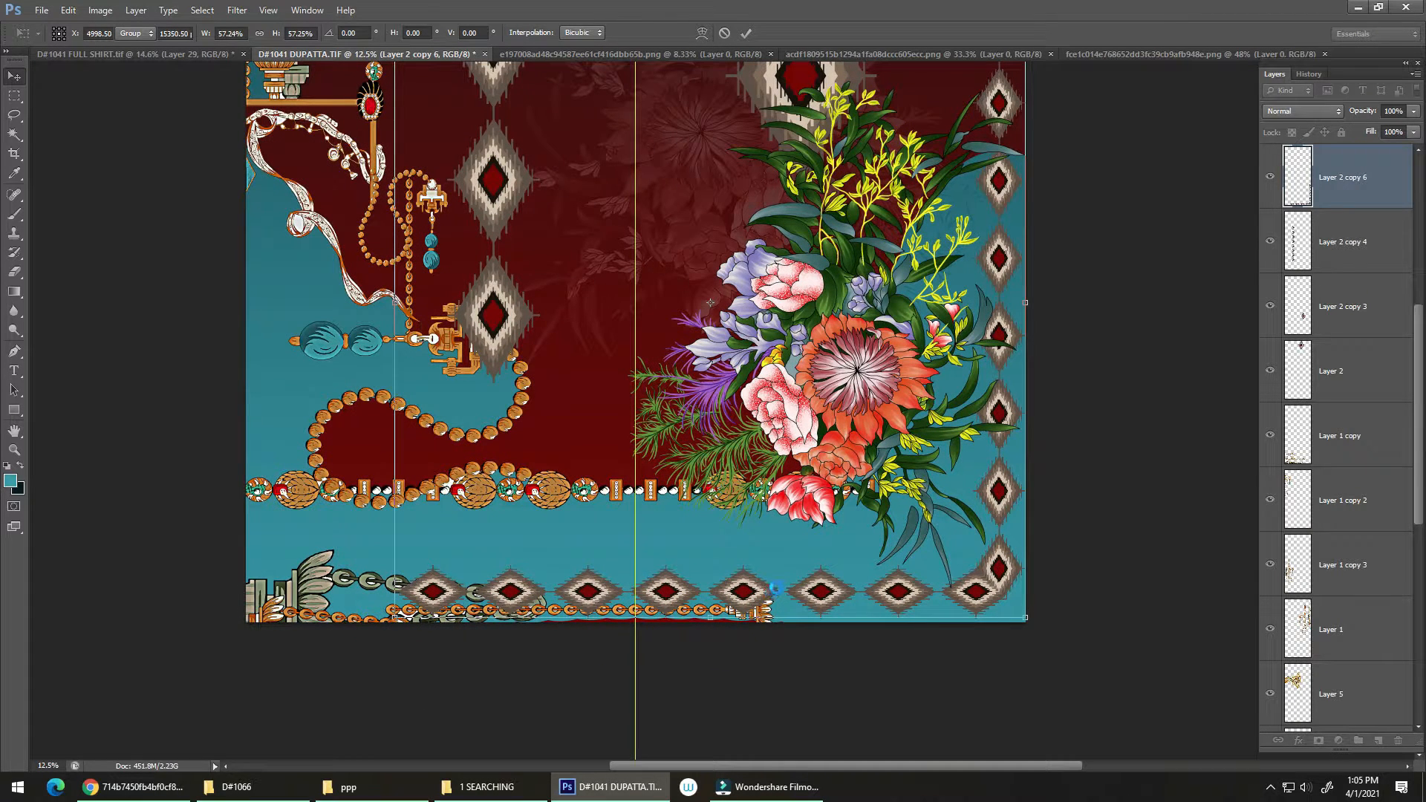
key("Return")
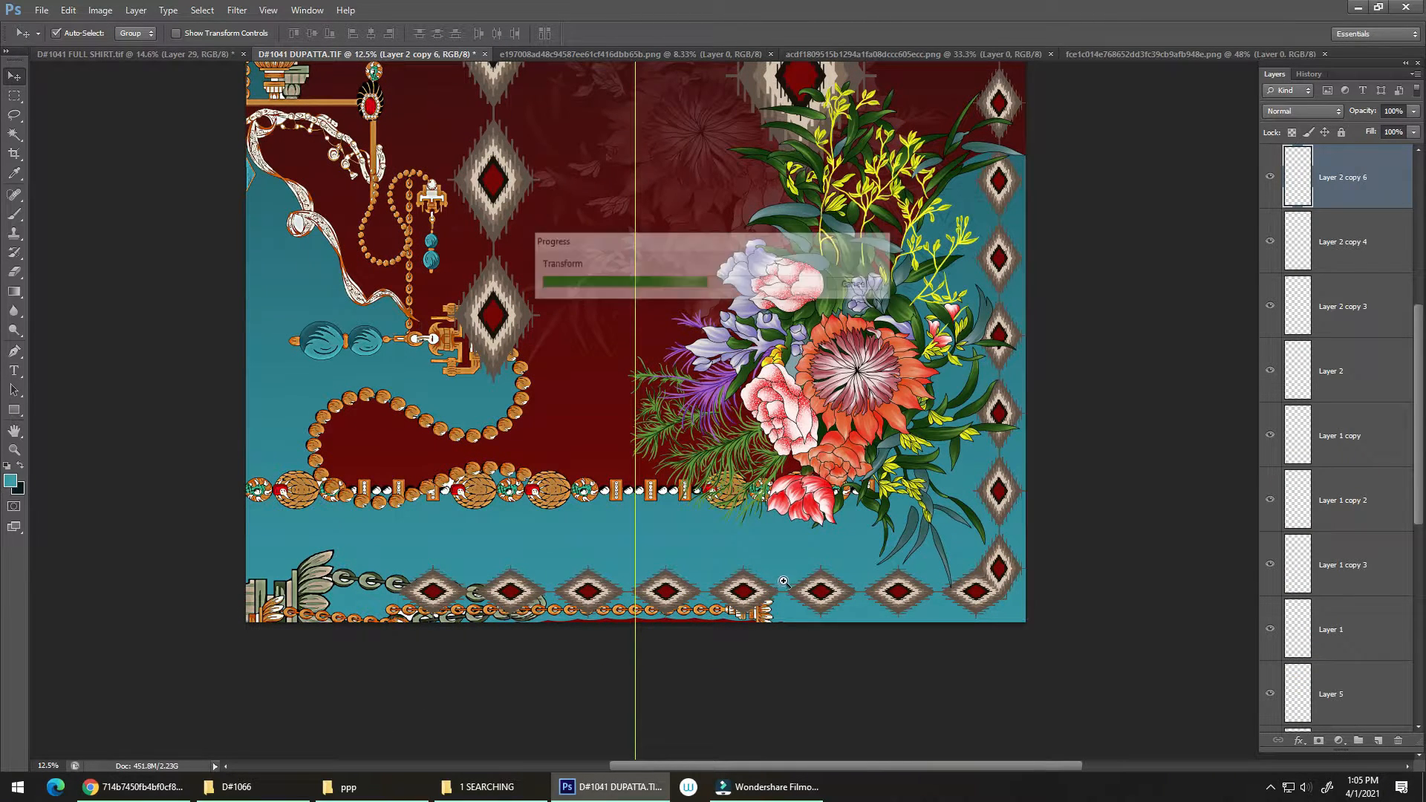
Select the five leftmost diamonds of the bottom row and warp them into a gentle upward arch above the chain ornament.
scroll(817, 513, "down", 2)
scroll(818, 513, "up", 3)
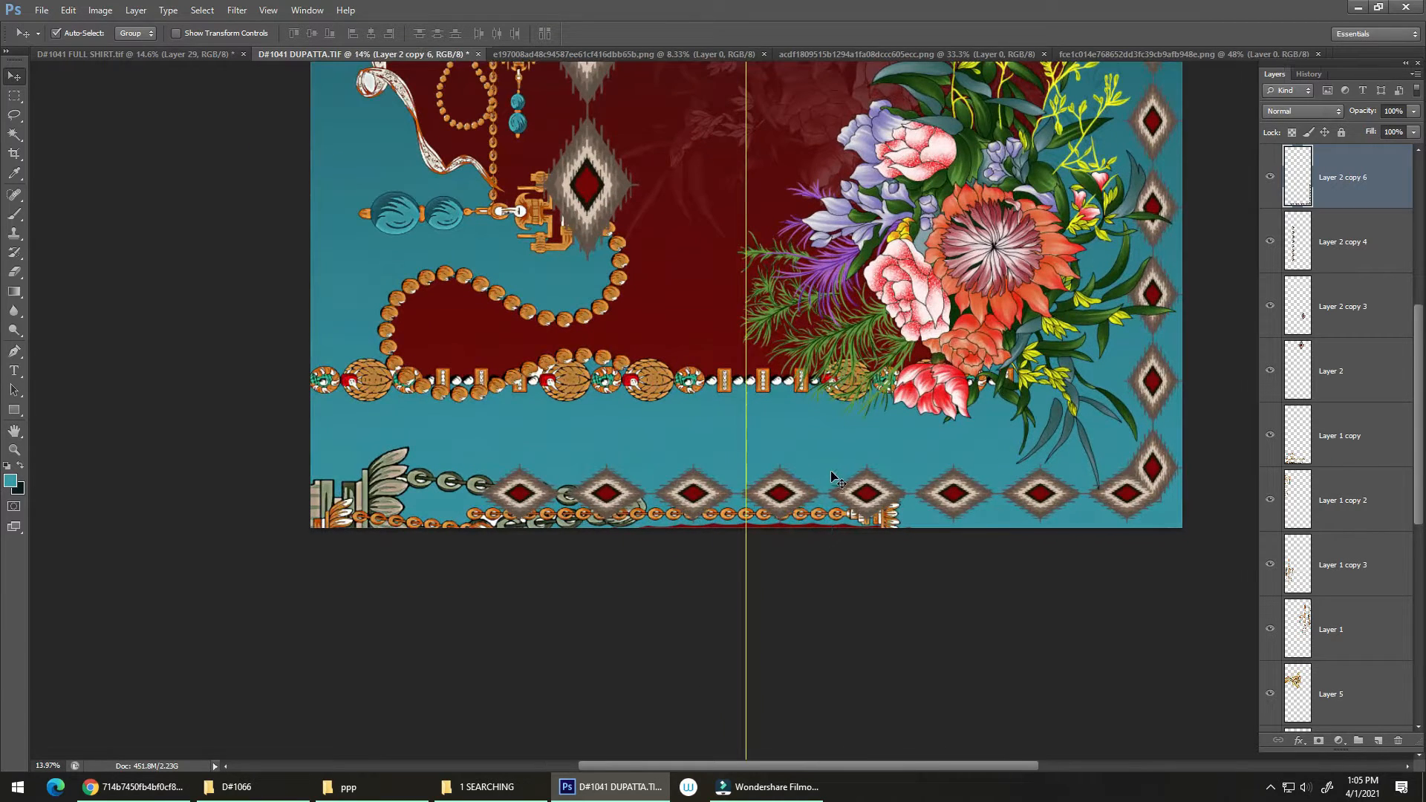
key("m")
left_click_drag(399, 428, 892, 548)
key("ctrl+t")
right_click(682, 472)
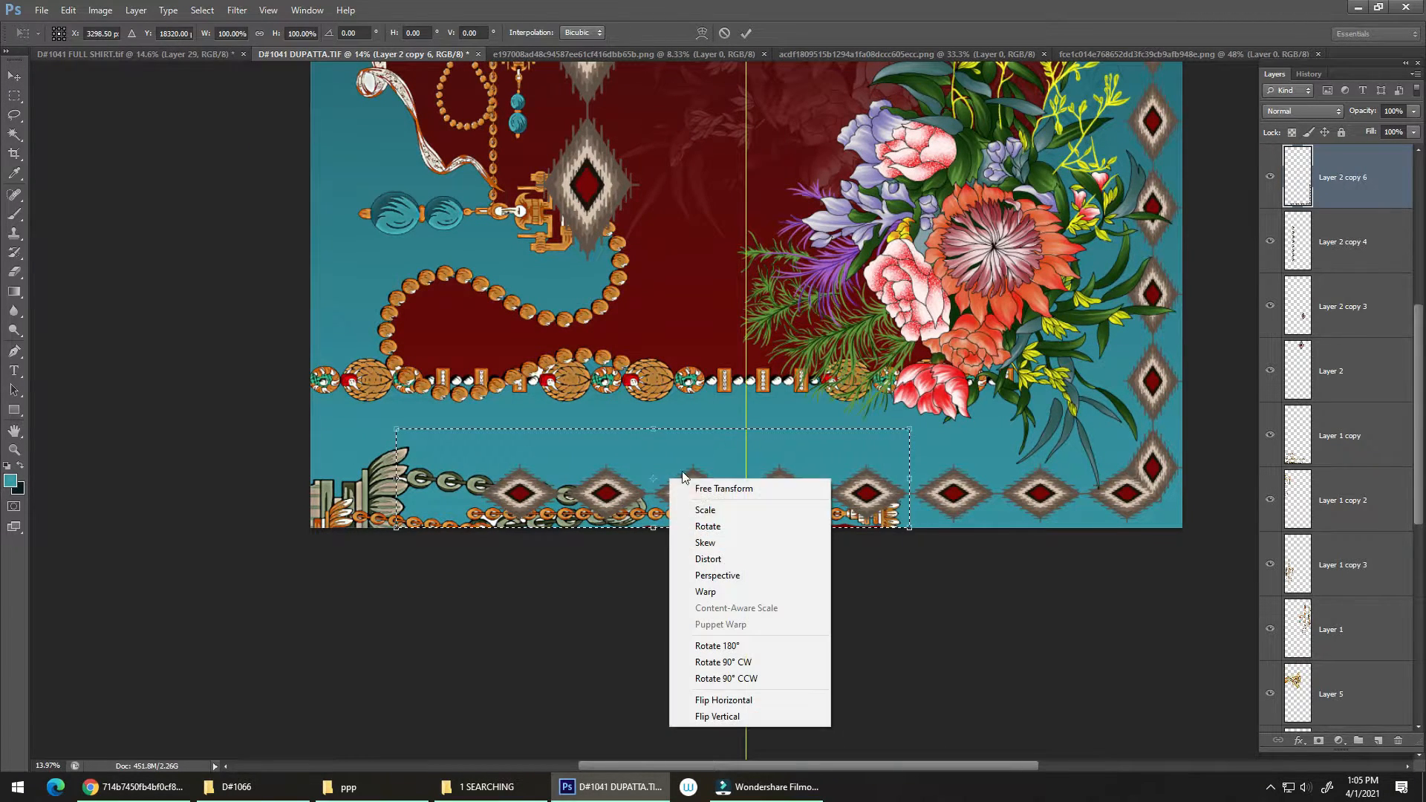
left_click(720, 590)
mouse_move(802, 465)
left_mouse_down()
mouse_move(824, 438)
mouse_move(810, 446)
left_mouse_up()
left_click_drag(733, 532, 733, 497)
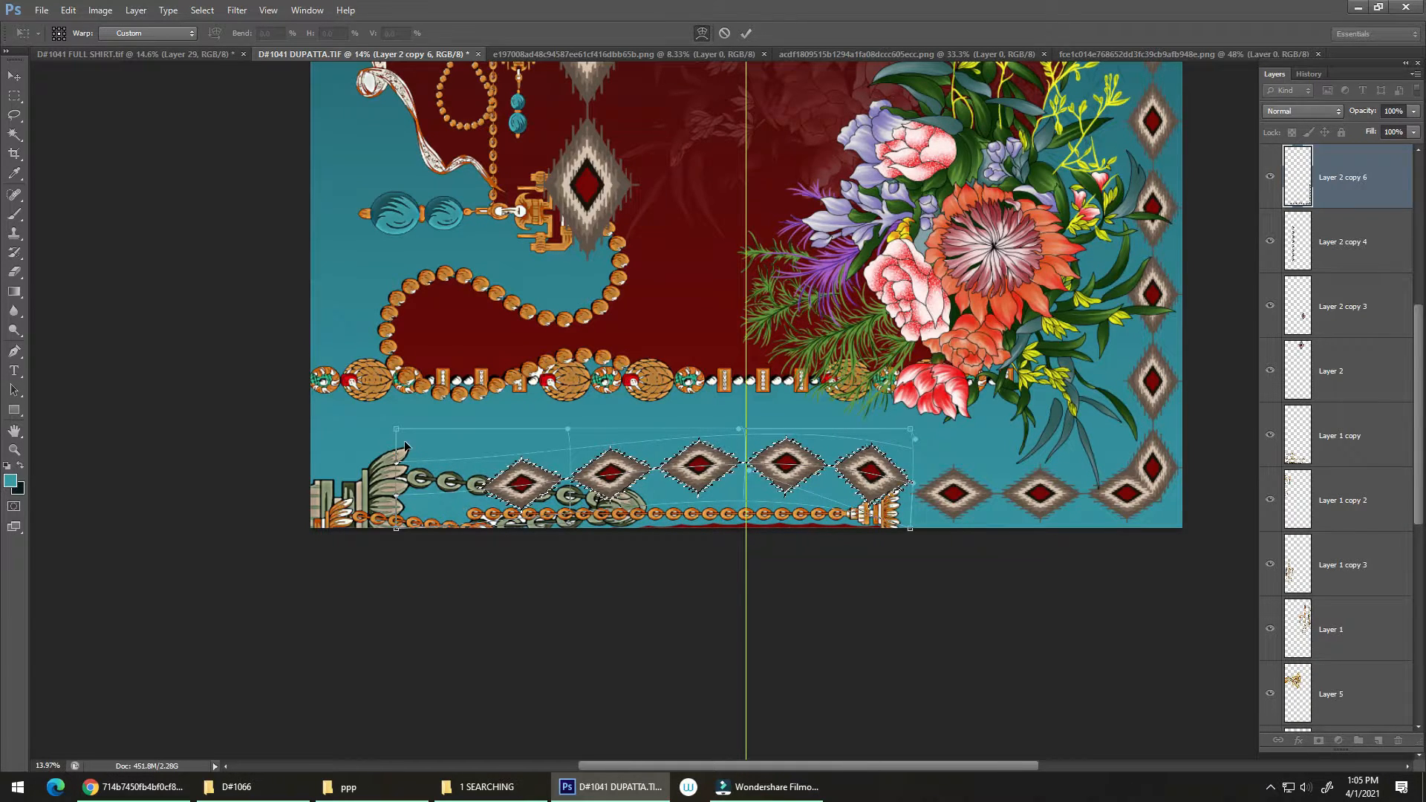
left_click_drag(398, 432, 413, 467)
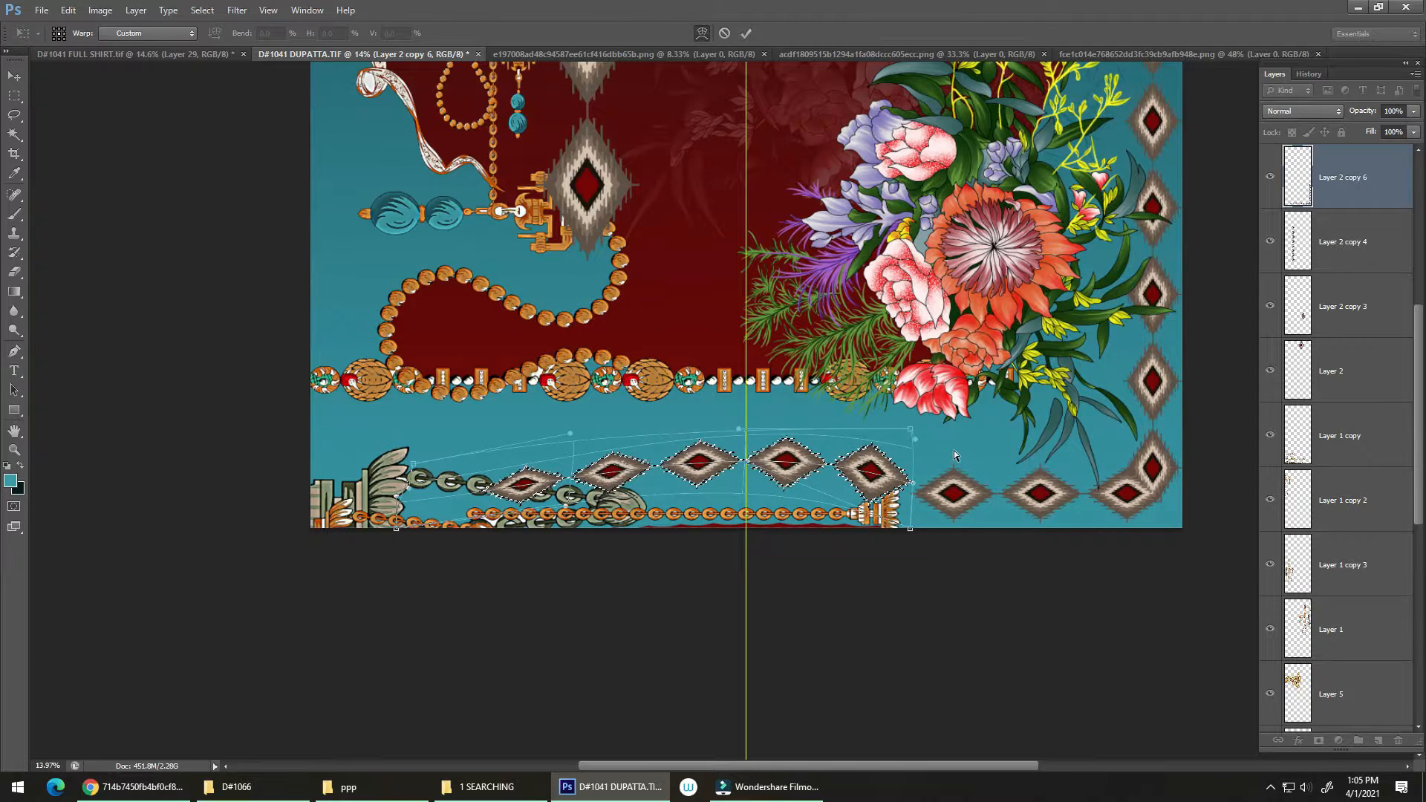
left_click_drag(916, 437, 913, 439)
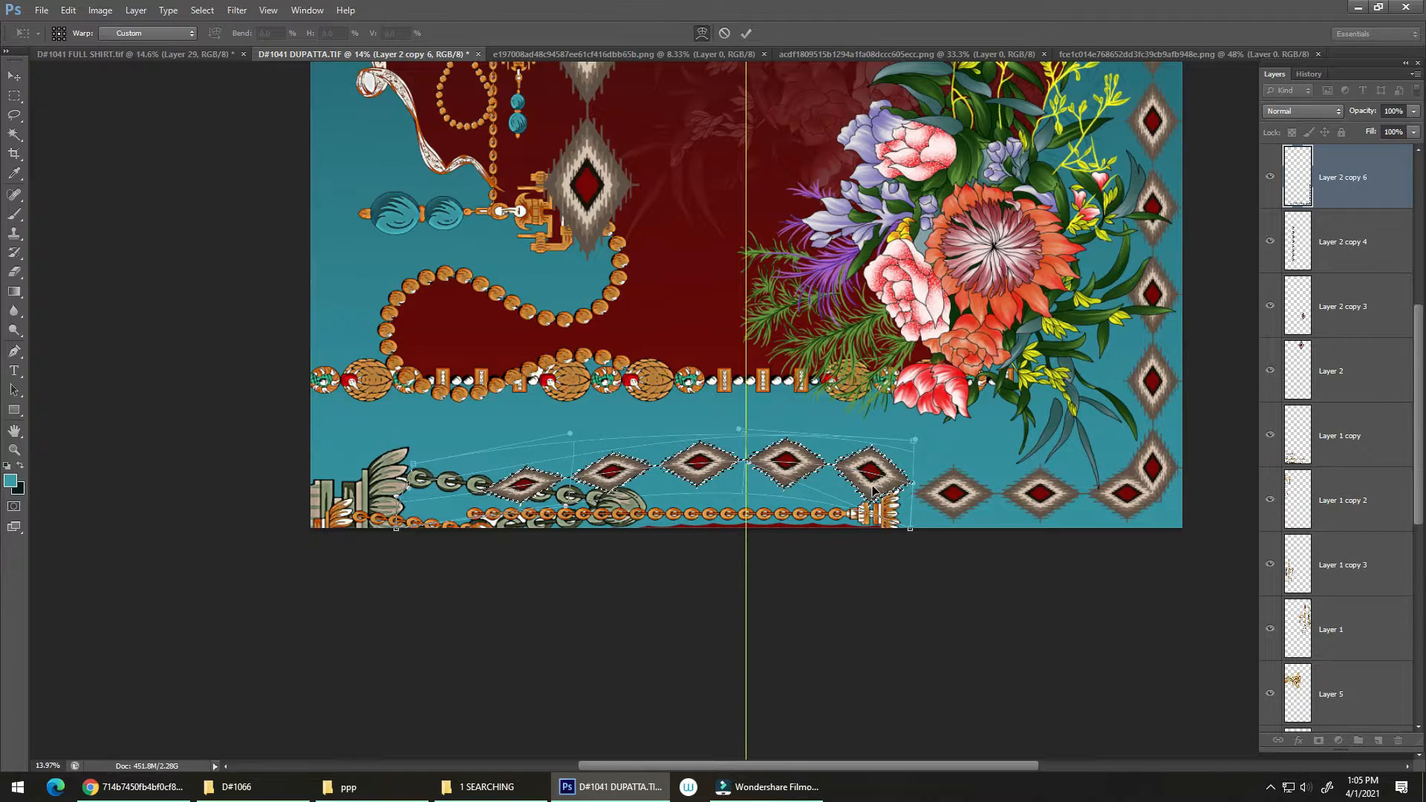
key("Return")
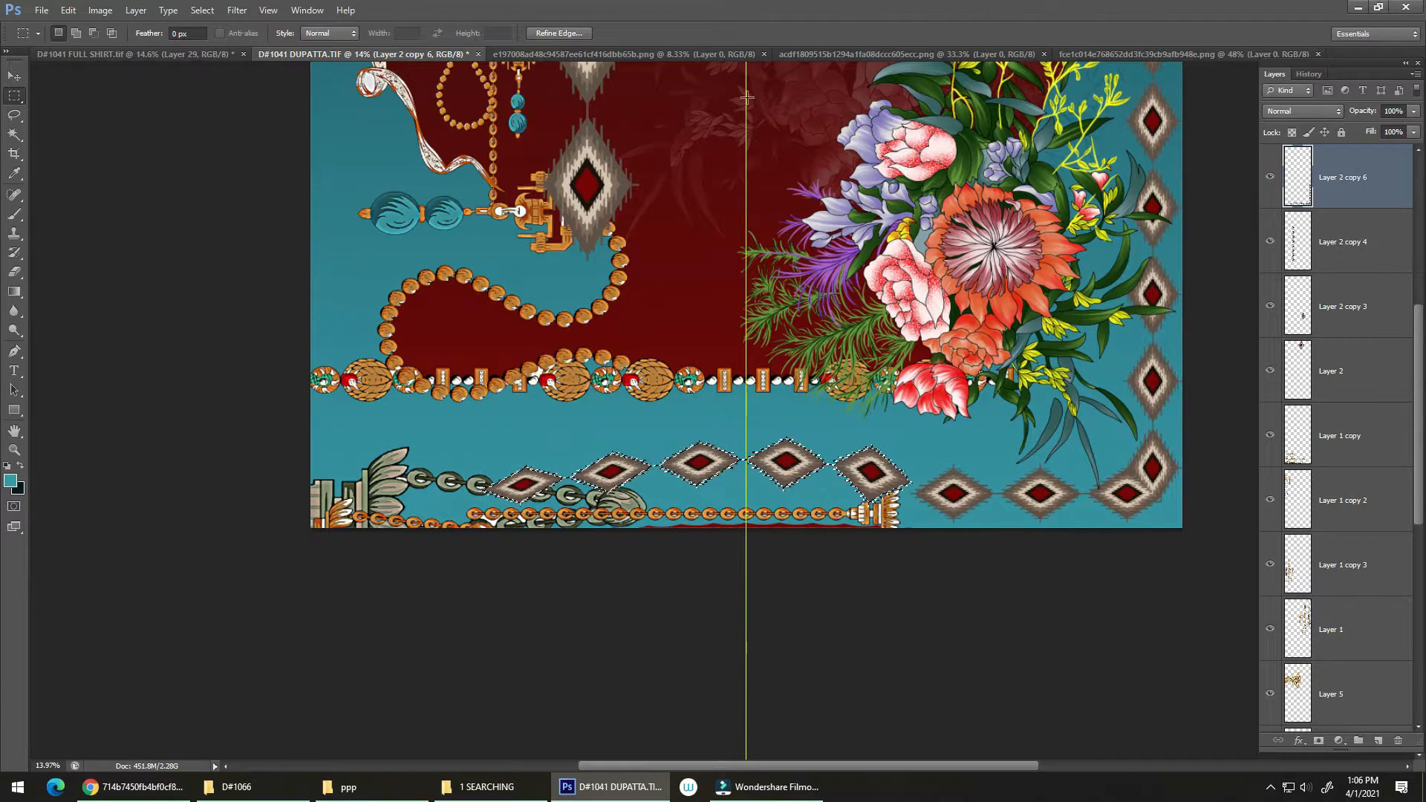
Send the diamond border layer behind the jewellery and flowers, directly below Layer 23 copy 7.
left_click_drag(881, 492, 832, 462)
key("ctrl+bracketleft")
key("ctrl+bracketleft")
key("ctrl+bracketleft")
key("ctrl+bracketleft")
key("ctrl+bracketleft")
key("ctrl+bracketleft")
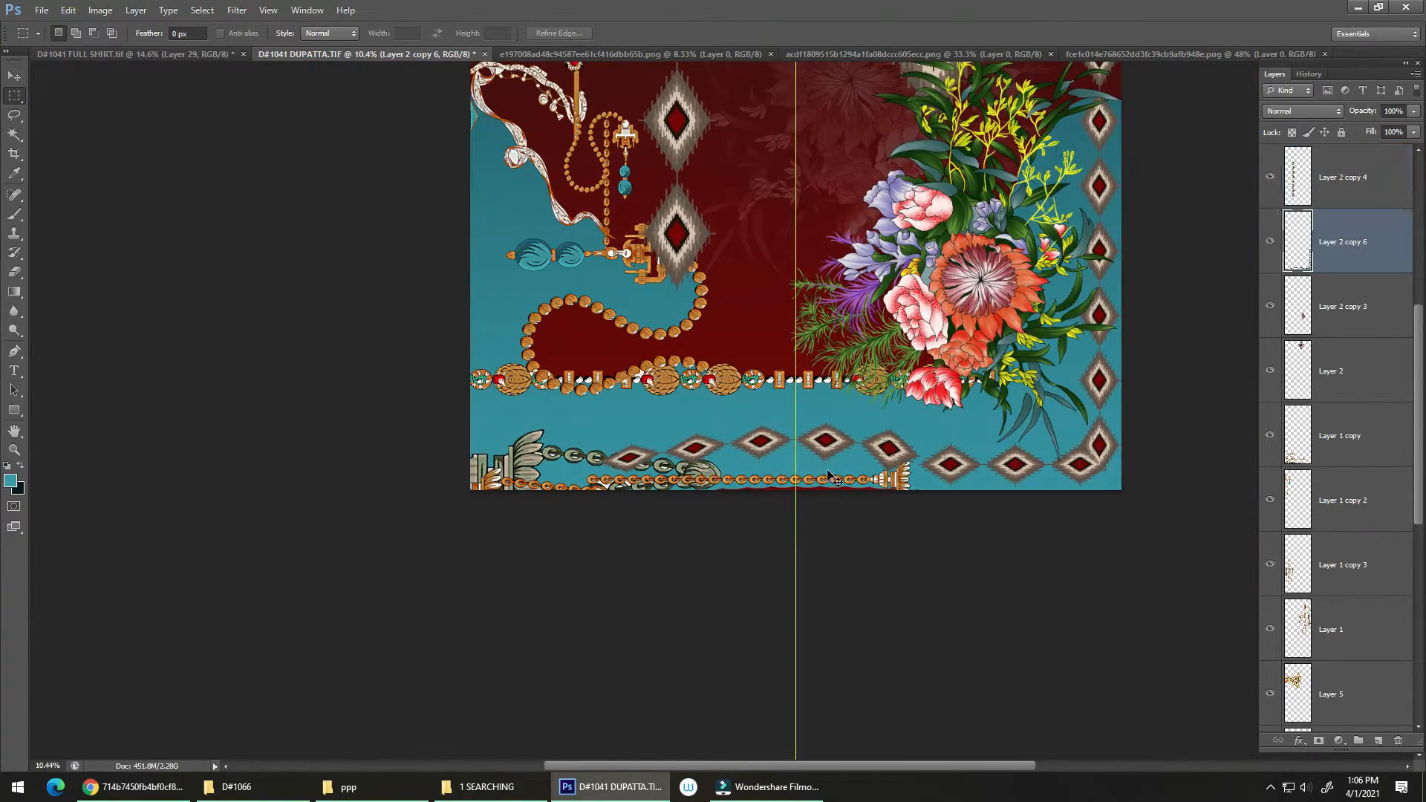
key("ctrl+bracketleft")
key("ctrl+bracketleft")
key("ctrl+bracketleft")
key("ctrl+bracketleft")
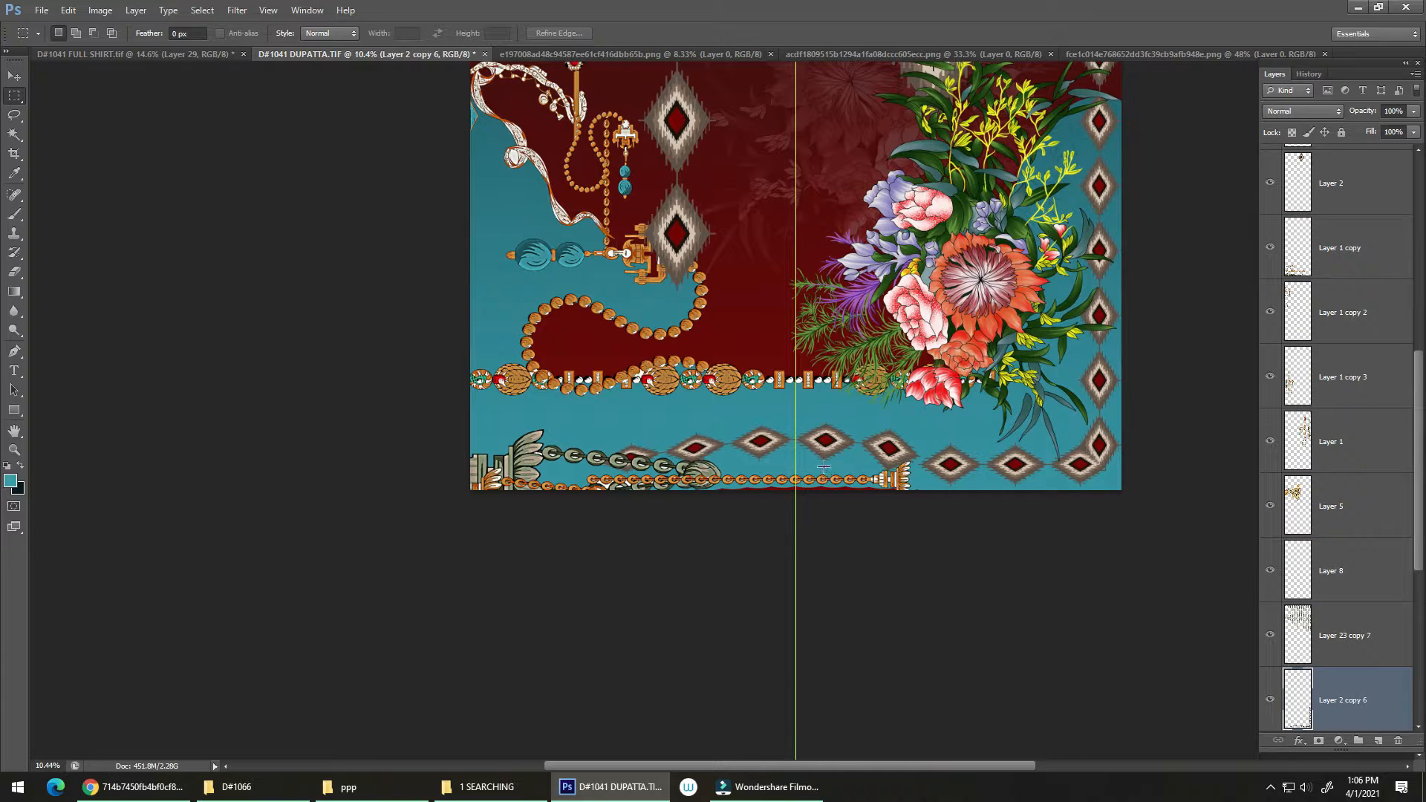
Erase the parts of the leftmost bottom diamond that show below the grey-green chain.
left_click_drag(609, 473, 740, 474)
key("e")
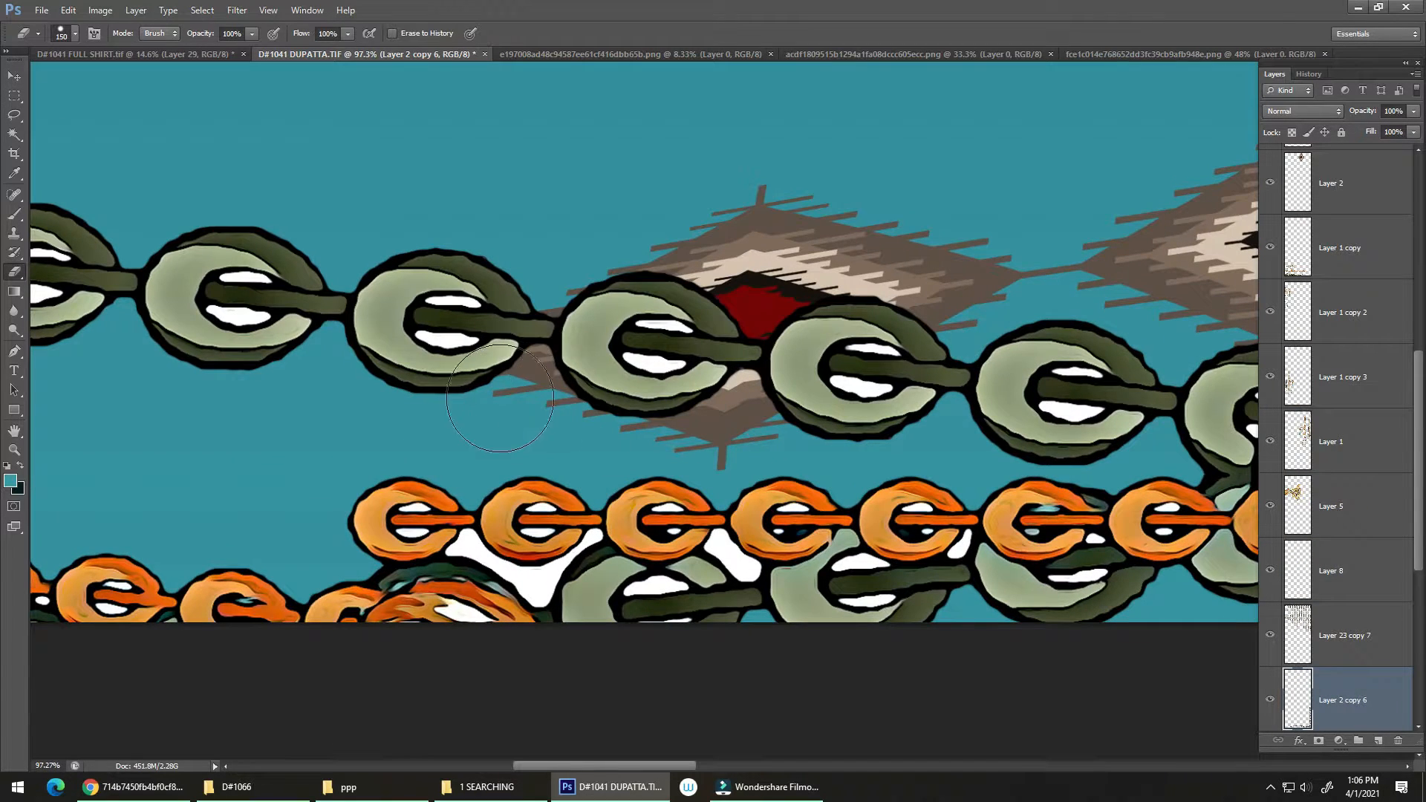
left_click_drag(484, 385, 624, 404)
left_click_drag(891, 428, 705, 466)
left_click_drag(743, 636, 830, 442)
left_click_drag(748, 511, 706, 509)
mouse_move(805, 506)
left_mouse_down()
mouse_move(711, 512)
mouse_move(736, 569)
mouse_move(815, 503)
left_mouse_up()
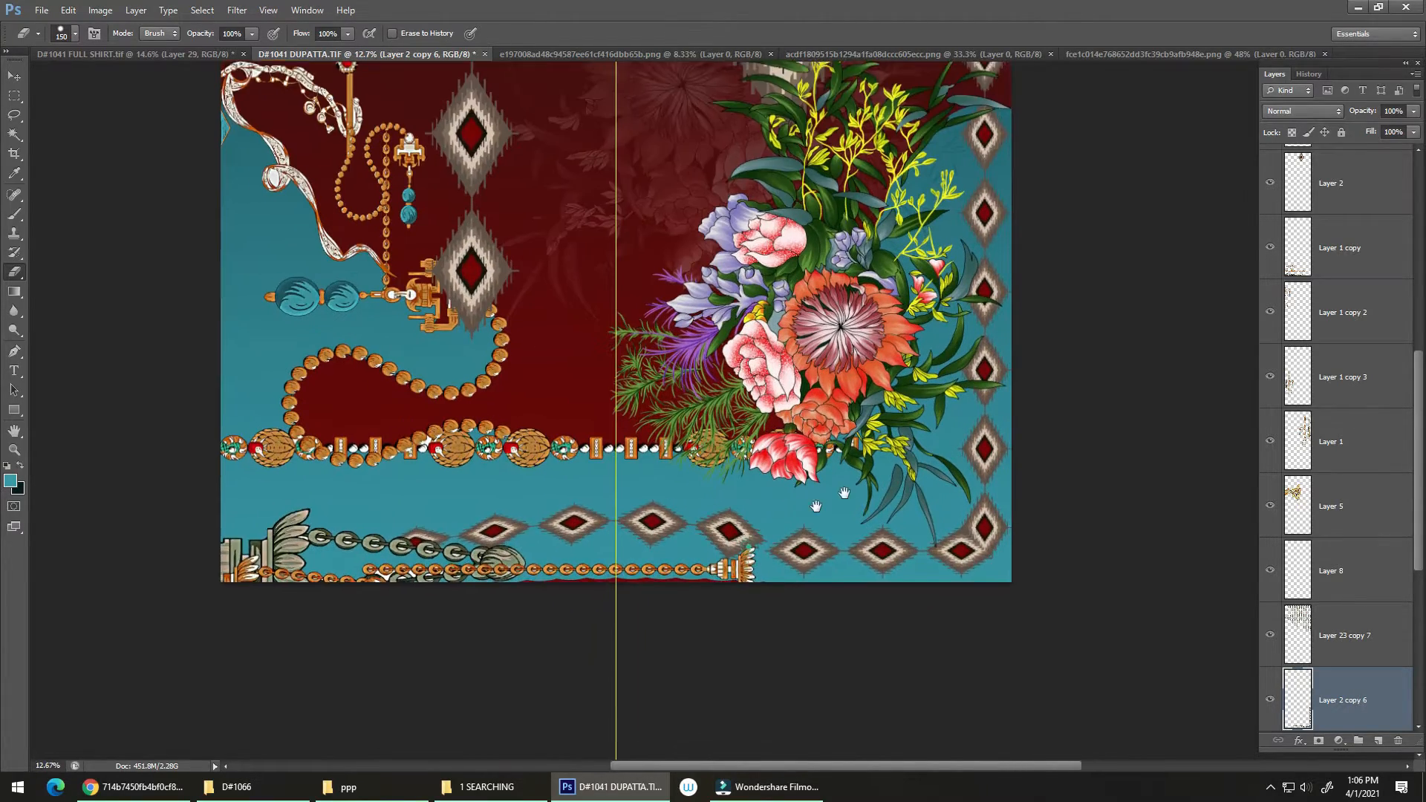
Paint teal on Layer 9 over the red strip along the dupatta's bottom edge.
left_click_drag(695, 589, 862, 490)
key("v")
left_click(740, 513)
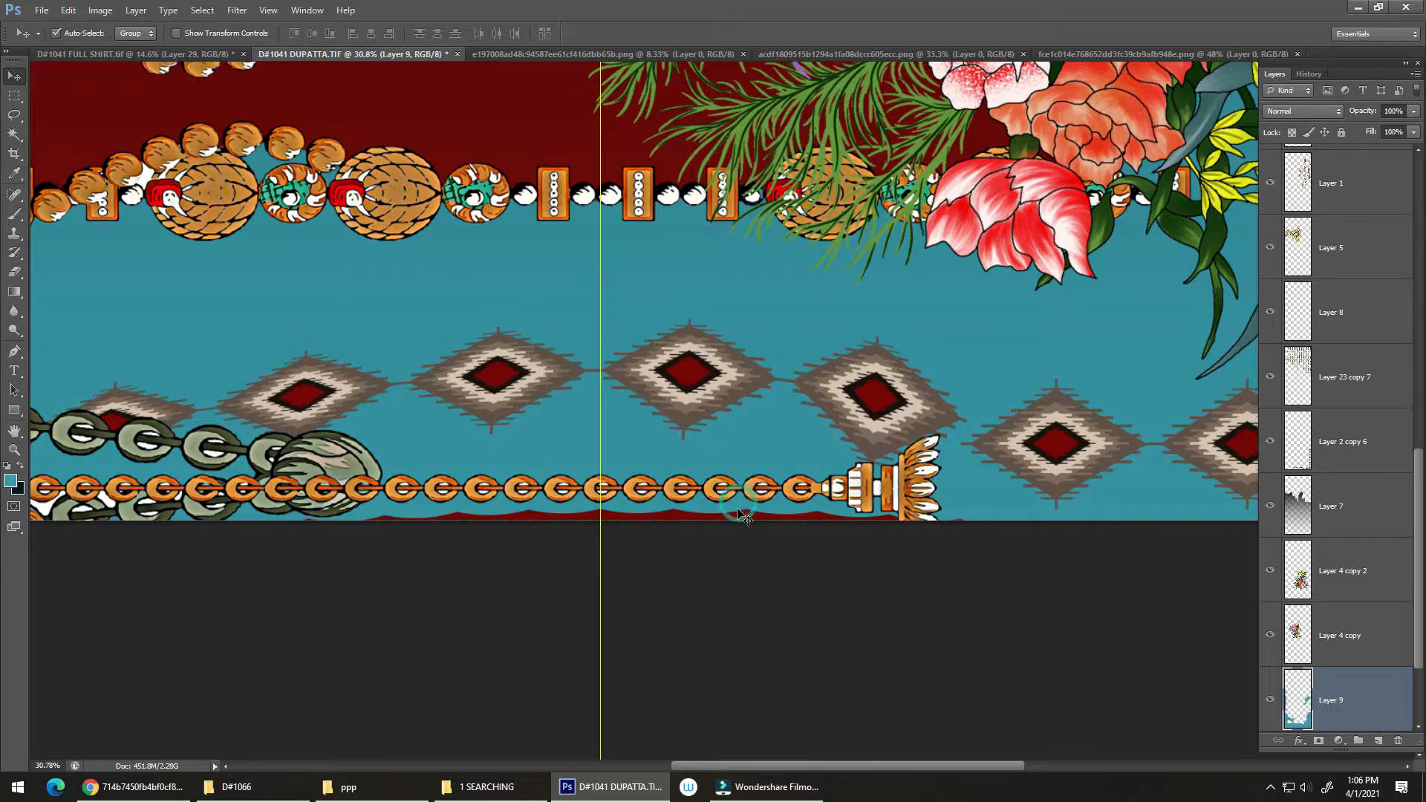
key("b")
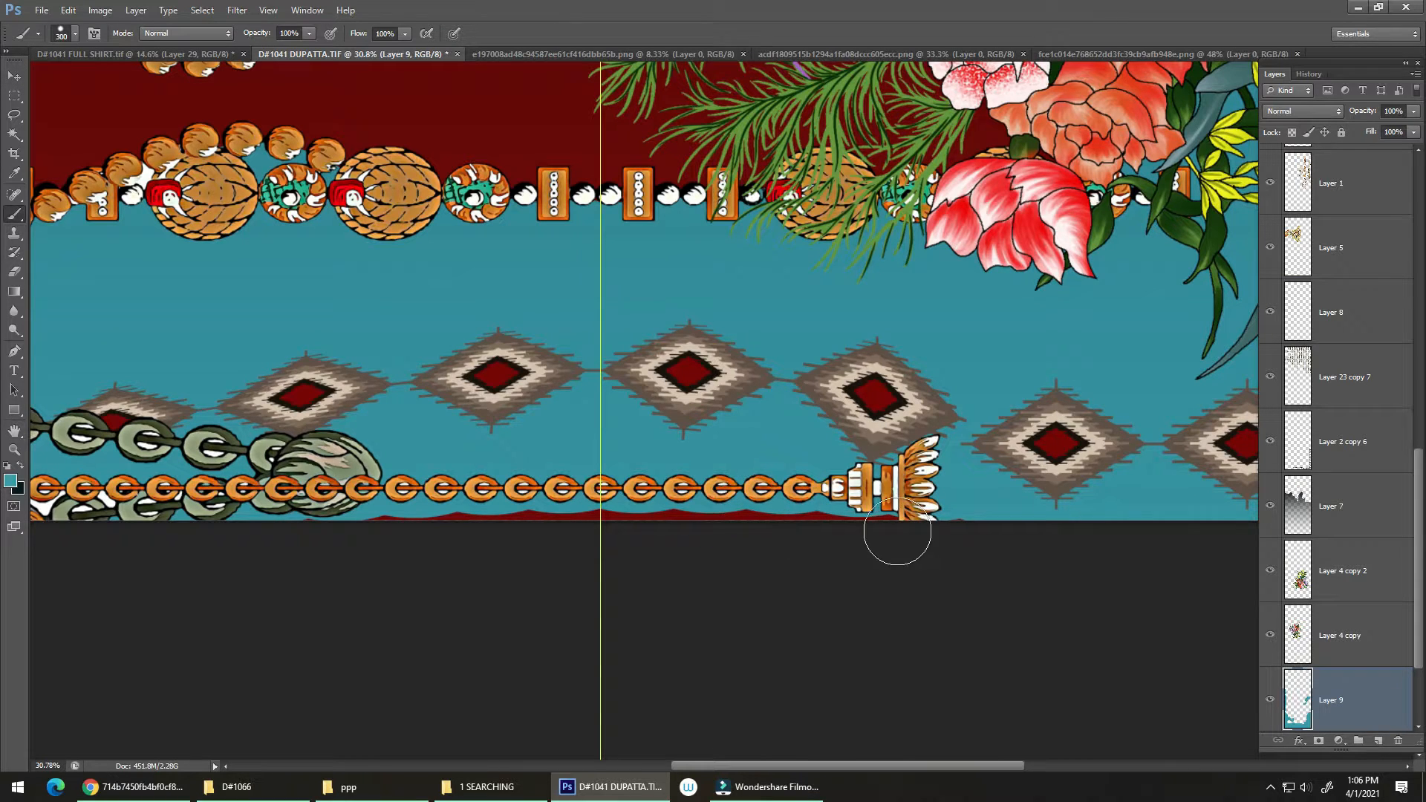
mouse_move(897, 532)
left_mouse_down()
mouse_move(350, 519)
mouse_move(461, 498)
left_mouse_up()
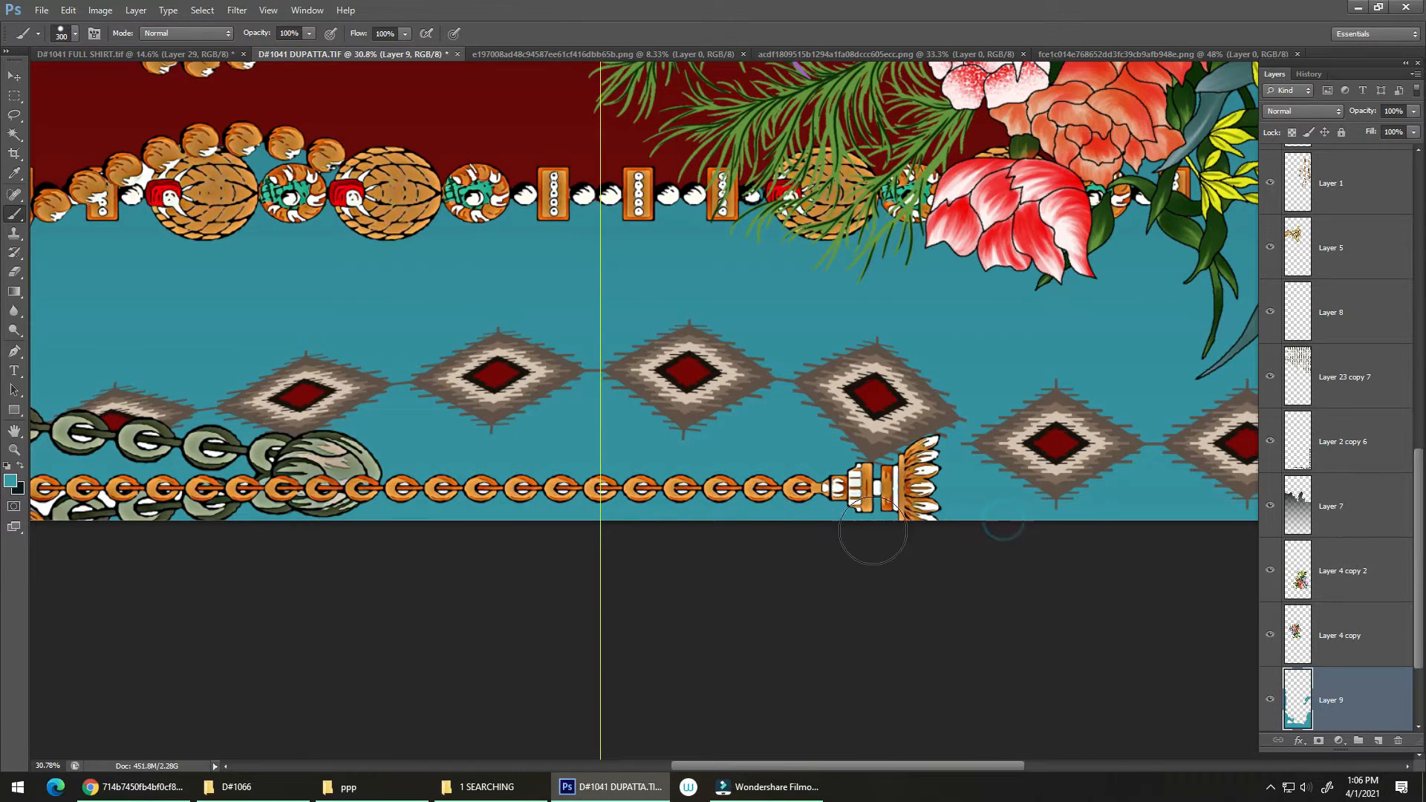
scroll(877, 528, "down", 5)
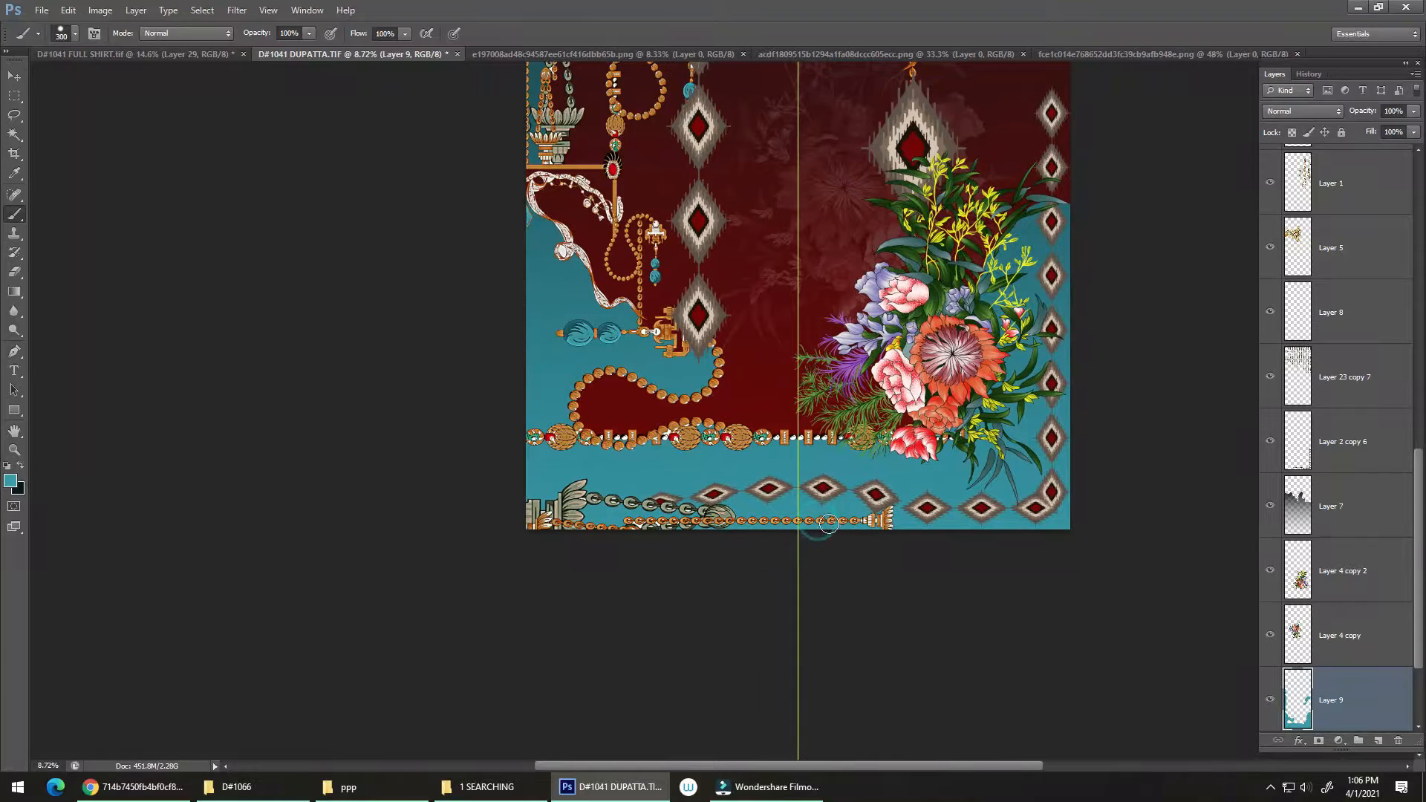
Move the large central diamond column slightly up and place its layer, Layer 2 copy 4, between Layer 9 and Layer 6.
key("v")
scroll(802, 535, "up", 2)
left_click_drag(807, 523, 771, 583)
scroll(677, 435, "down", 3)
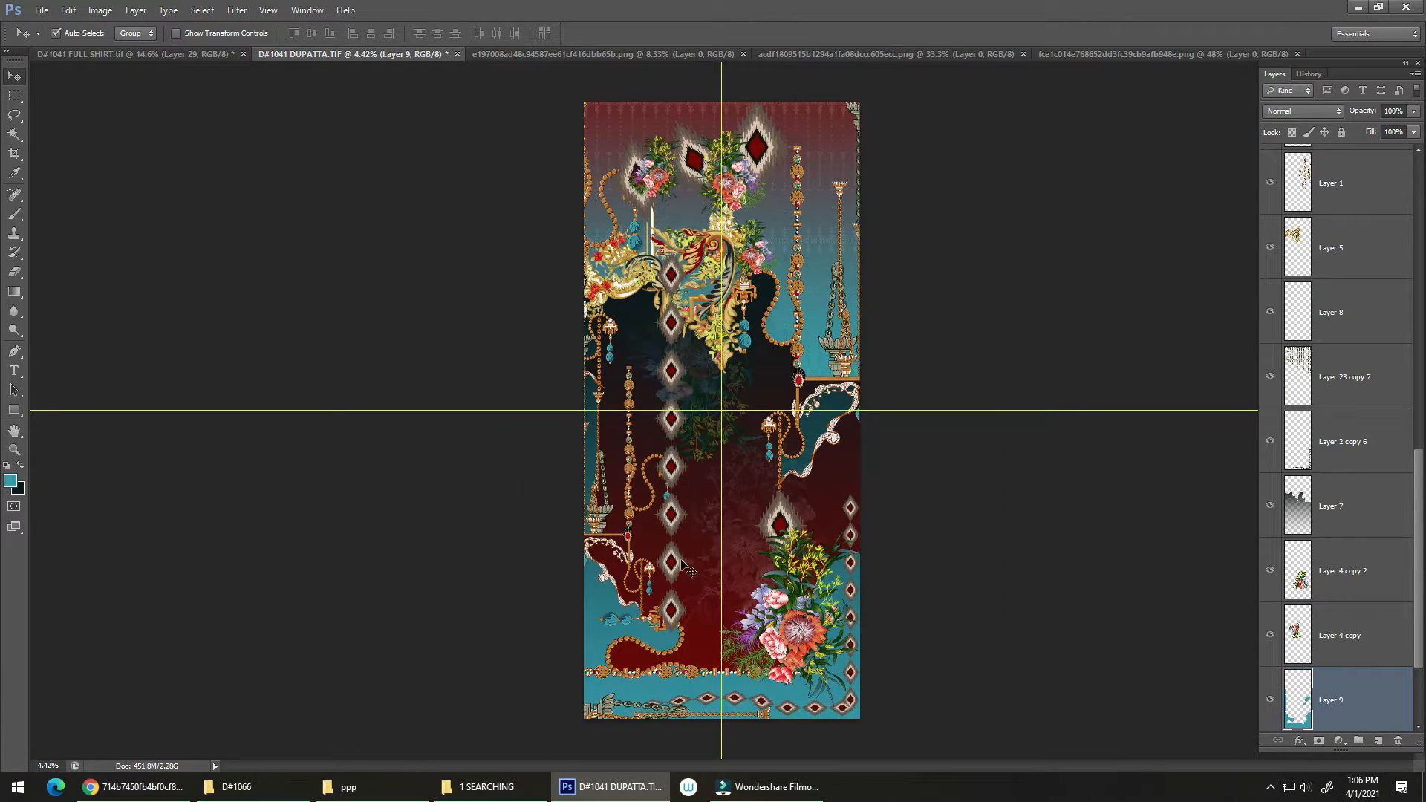
mouse_move(687, 569)
left_mouse_down()
mouse_move(691, 520)
mouse_move(695, 549)
mouse_move(691, 520)
mouse_move(685, 541)
left_mouse_up()
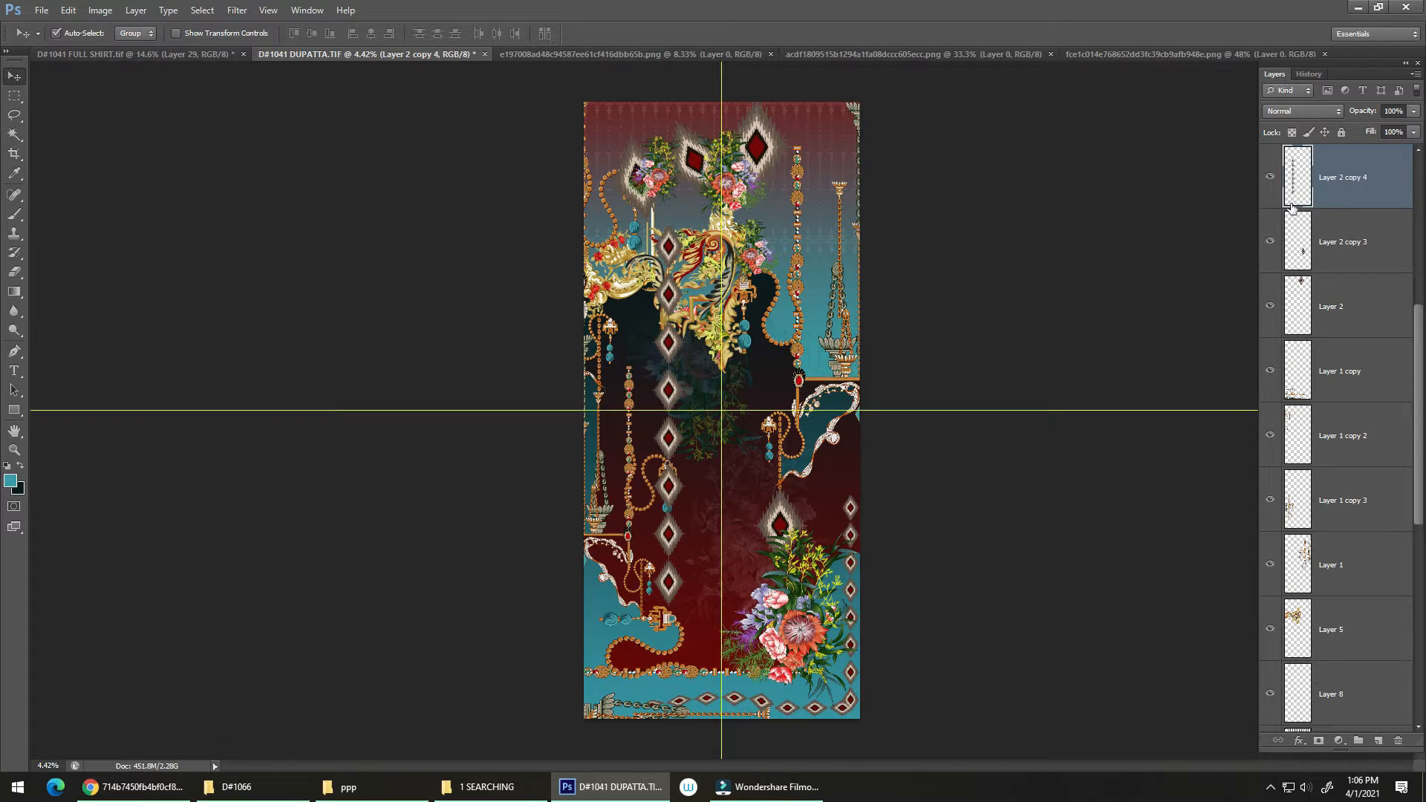
left_click_drag(1293, 208, 1338, 572)
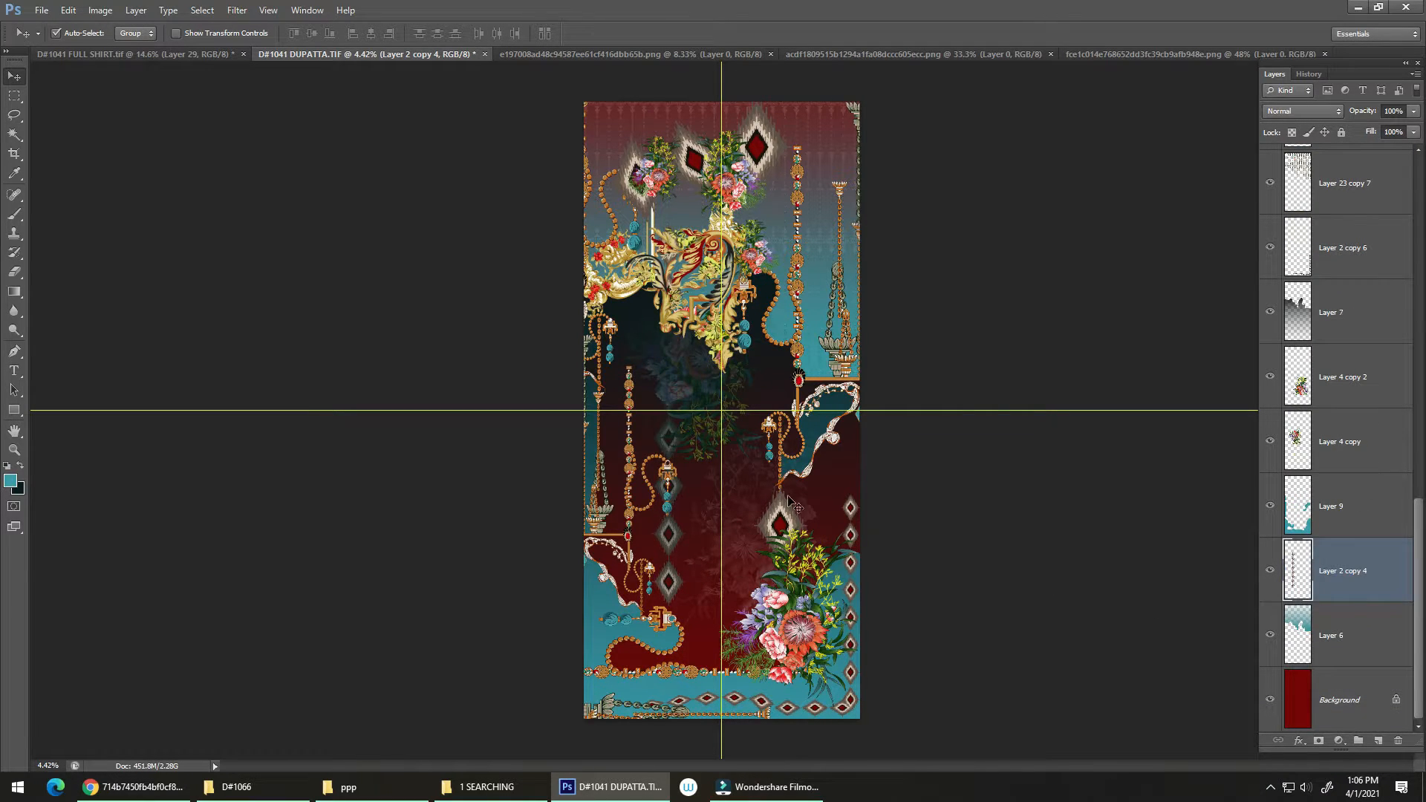
Scale the central diamond column on Layer 2 copy 4 to about 64% and reposition it right of the hanging tassel.
scroll(679, 465, "up", 3)
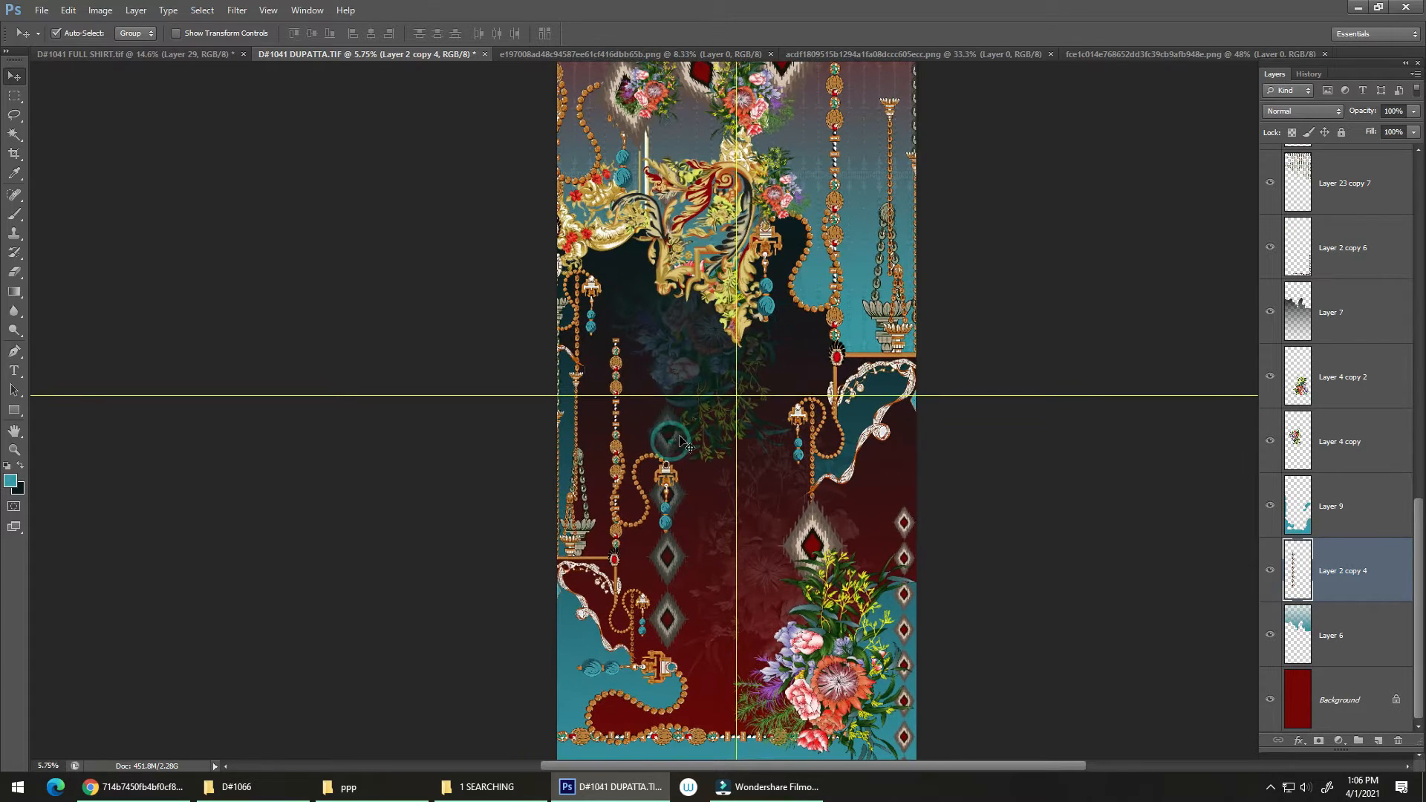
key("ctrl+r")
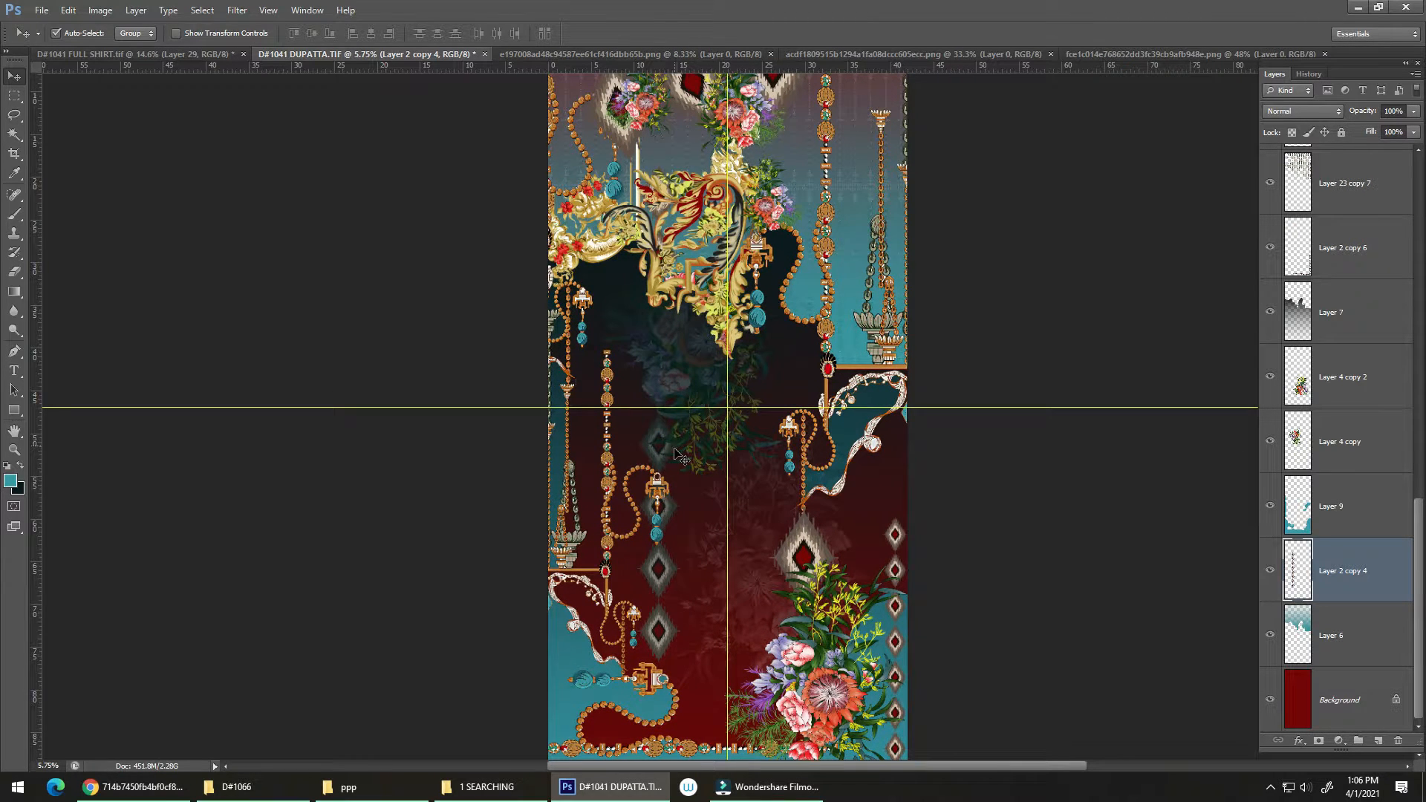
key("ctrl+t")
left_click_drag(671, 472, 687, 466)
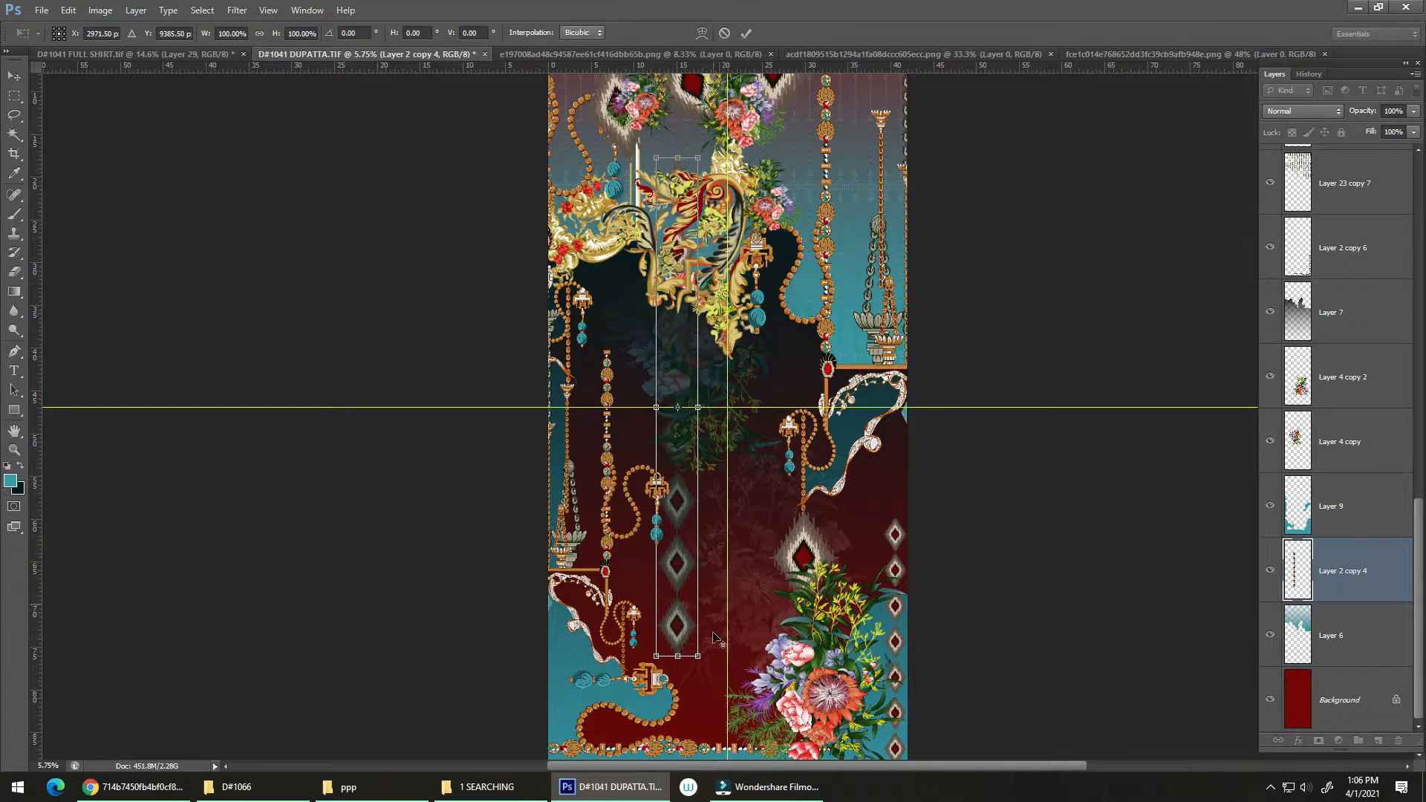
left_click_drag(697, 658, 680, 606)
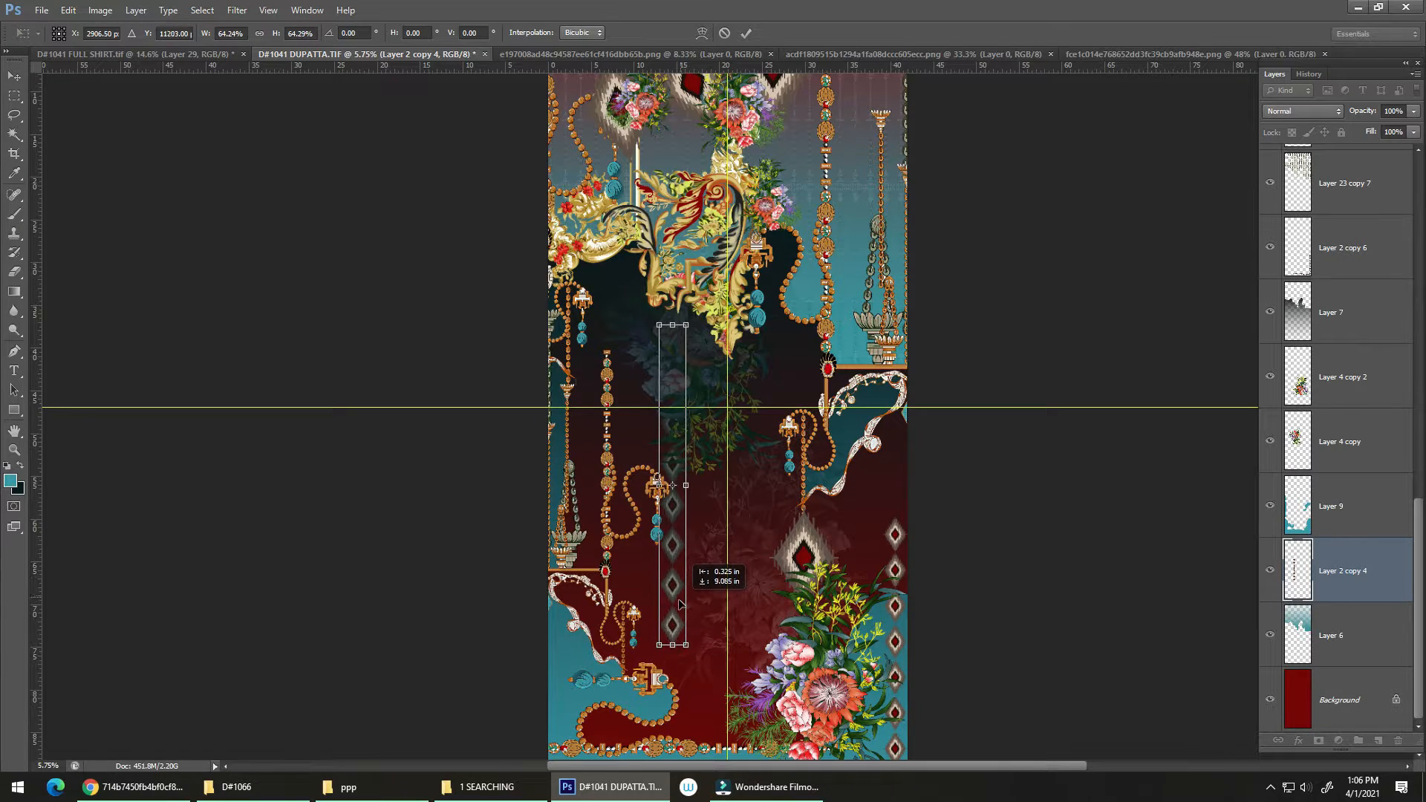
key("Return")
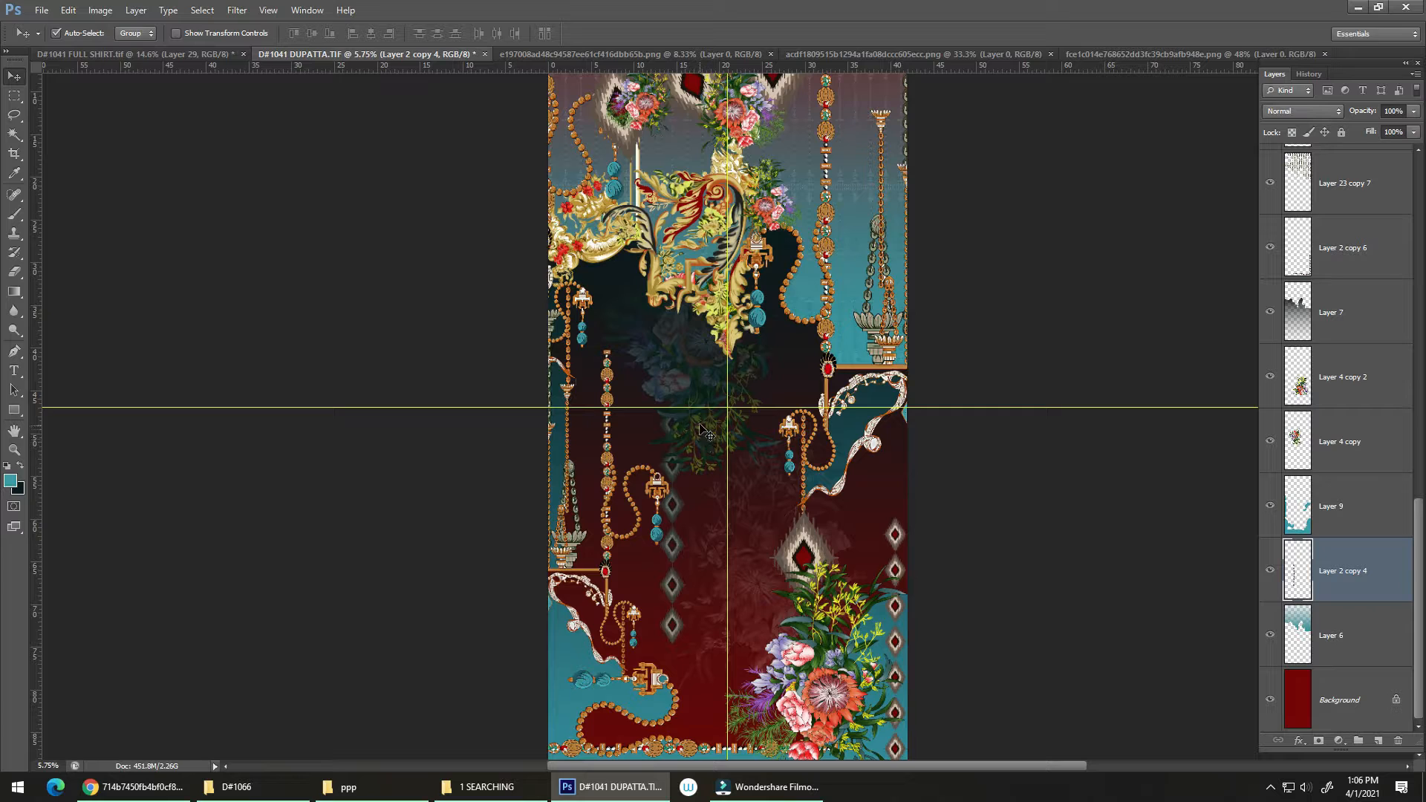
key("l")
left_click_drag(682, 379, 825, 375)
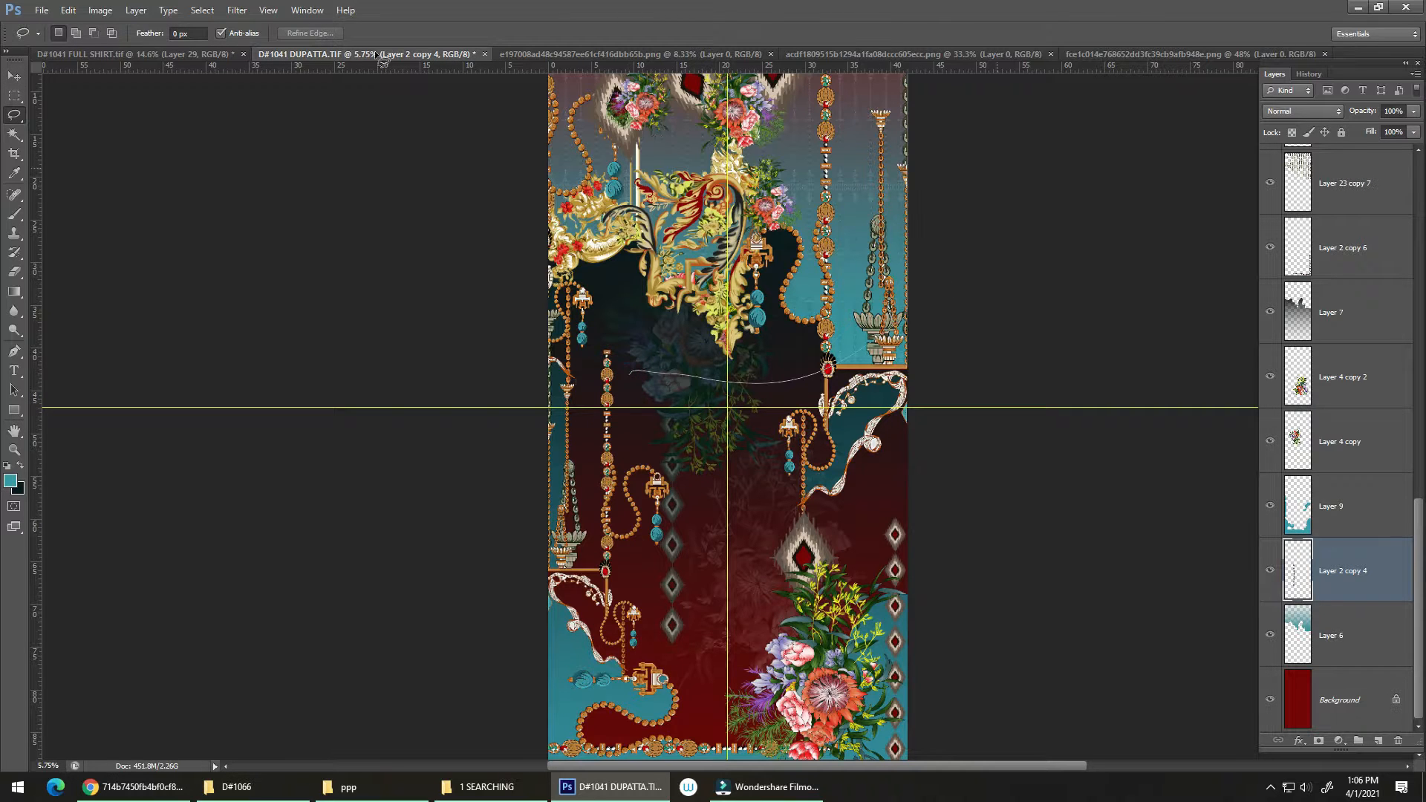
left_click_drag(38, 376, 38, 376)
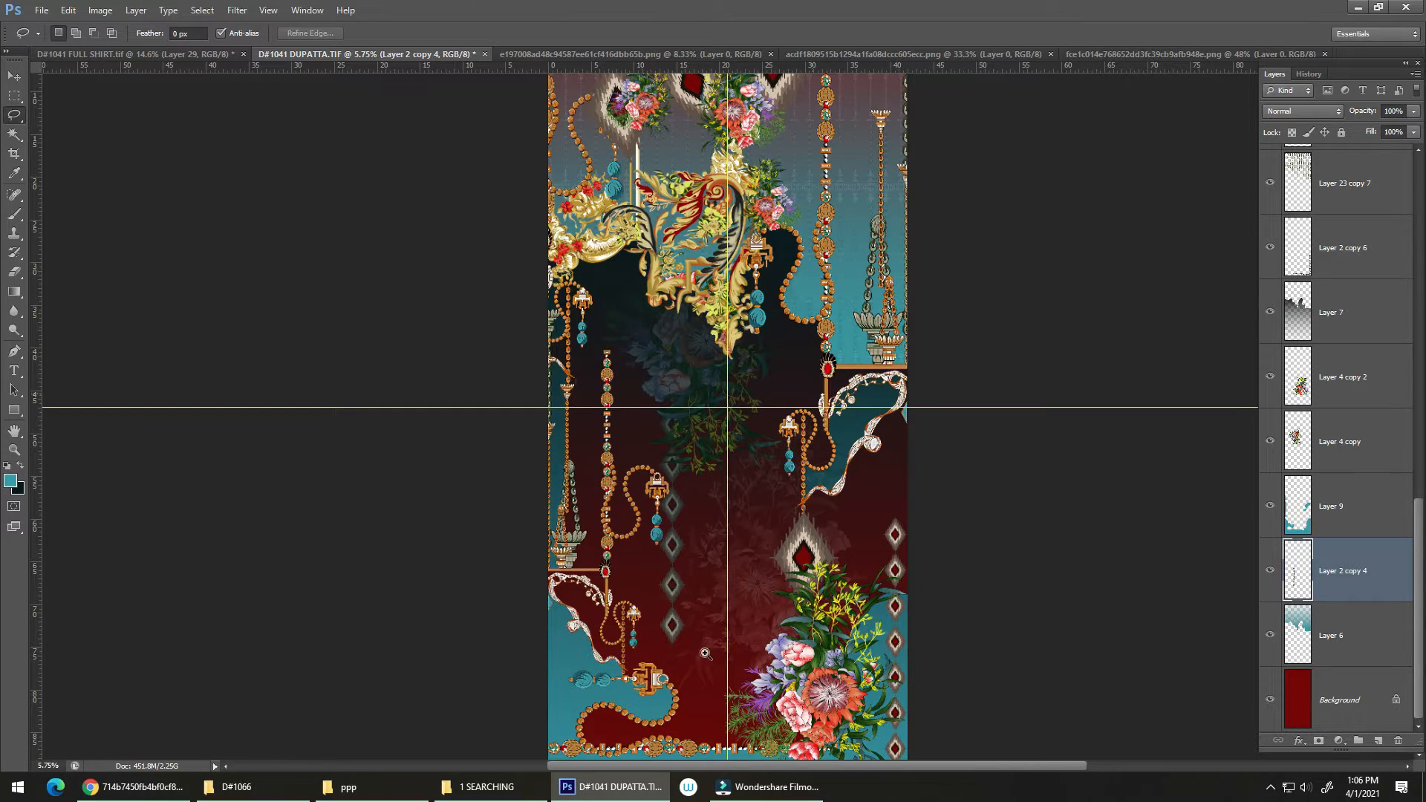
Examine the scaled diamond column and the dupatta's lower half in full-screen view.
left_click_drag(705, 653, 713, 556)
left_click_drag(720, 617, 661, 621)
key("ctrl+plus")
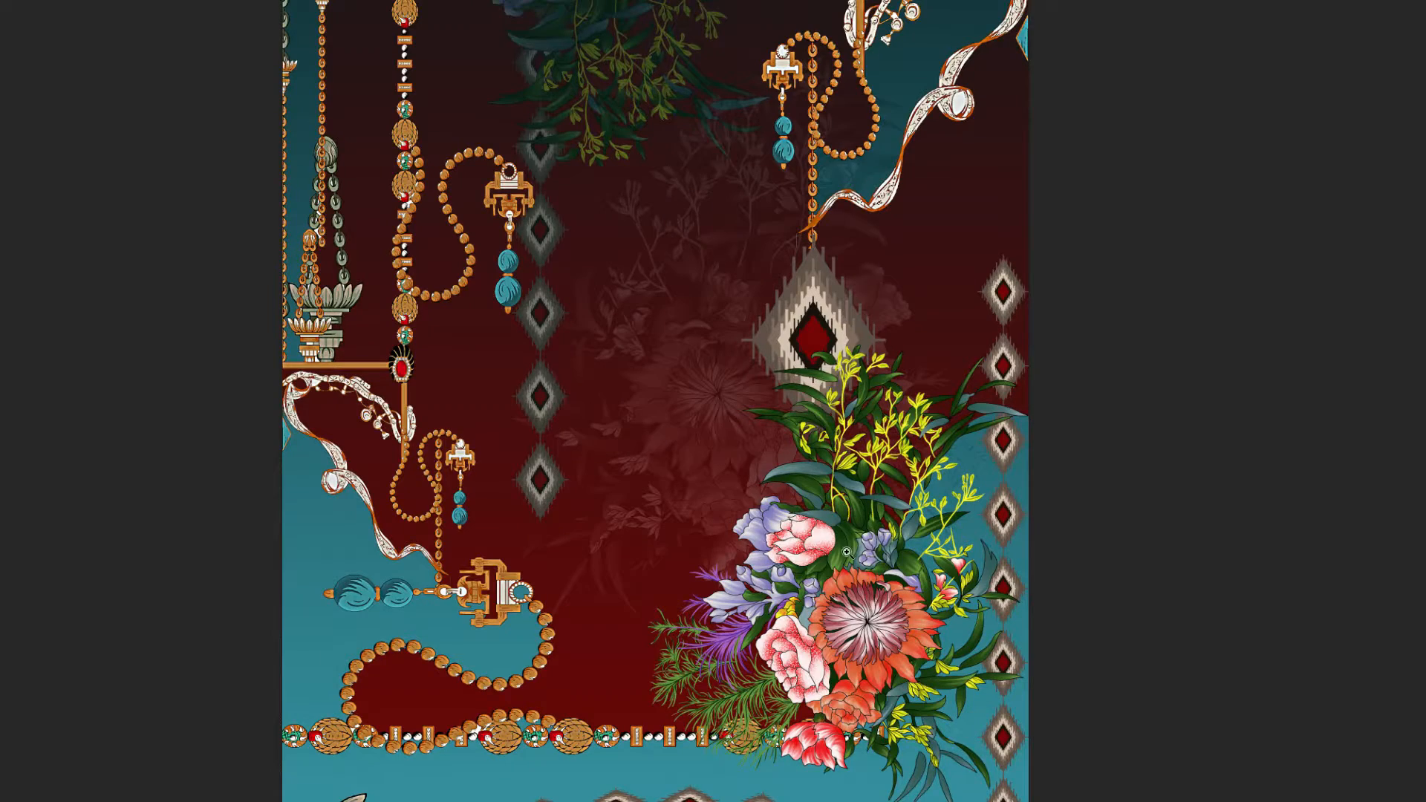
mouse_move(806, 578)
left_mouse_down()
mouse_move(902, 514)
mouse_move(869, 520)
left_mouse_up()
left_click_drag(905, 577, 870, 509)
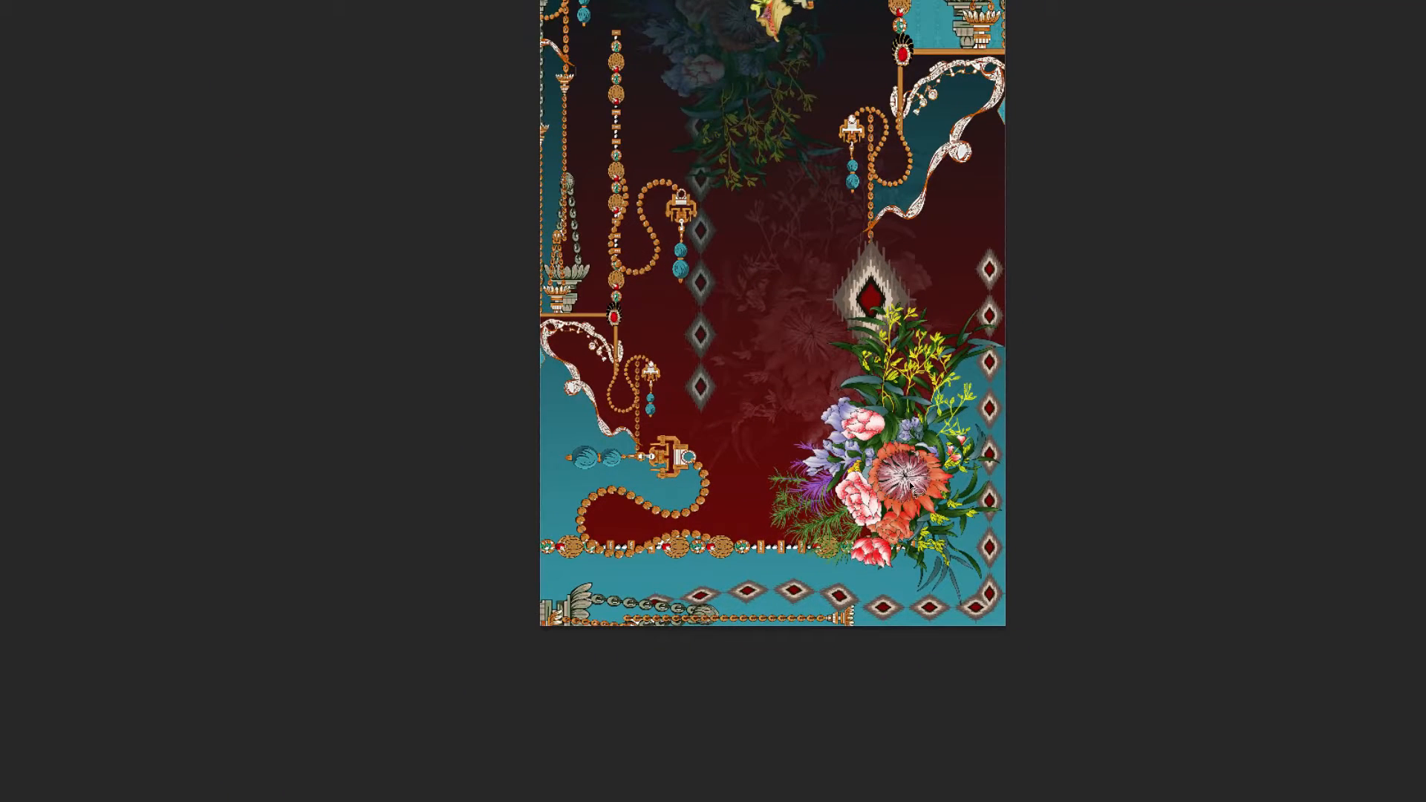
key("f")
key("f")
Select the diamond border layer, load Layer 9's teal shape as a selection, and remove the right-edge diamonds above the teal area.
key("v")
left_click(931, 358)
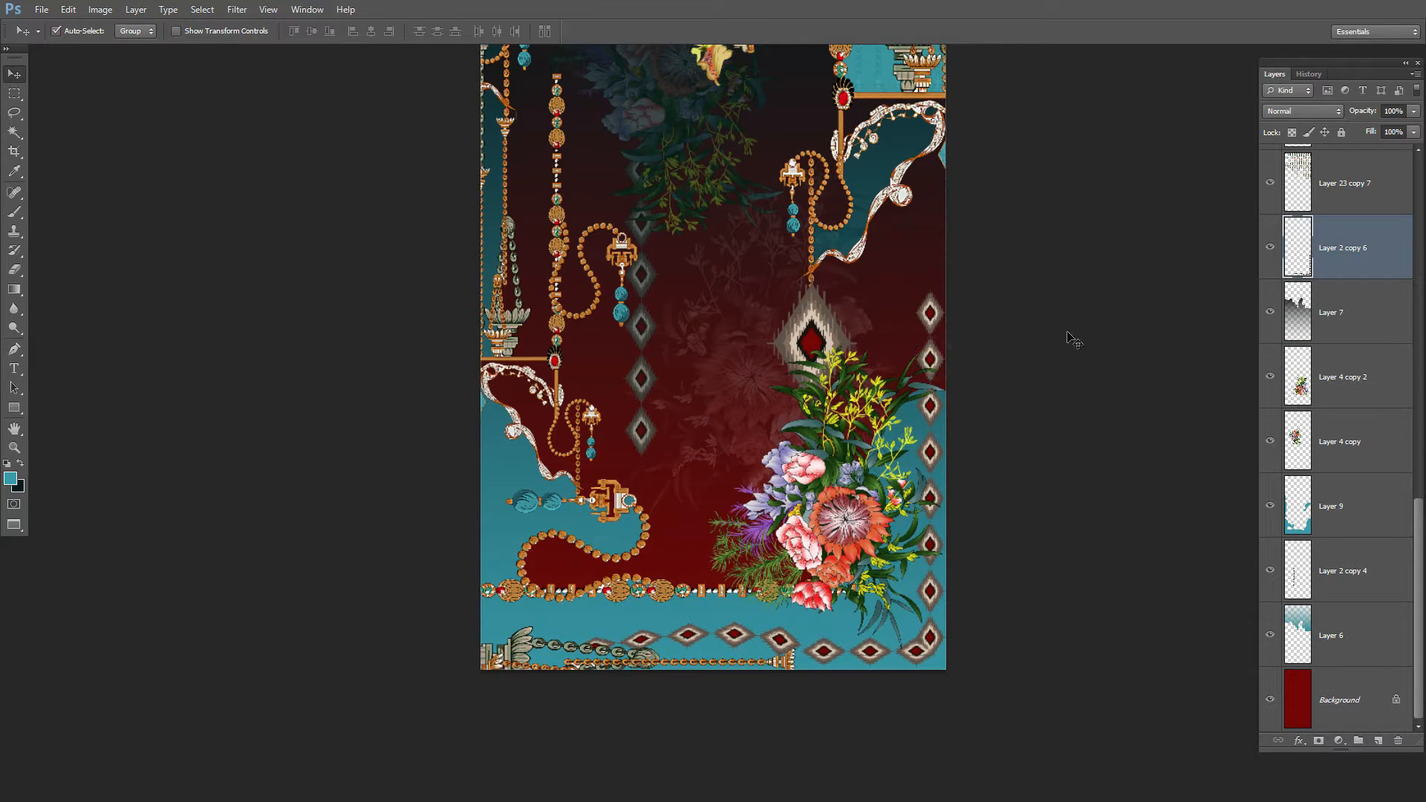
left_click(1299, 518, "ctrl")
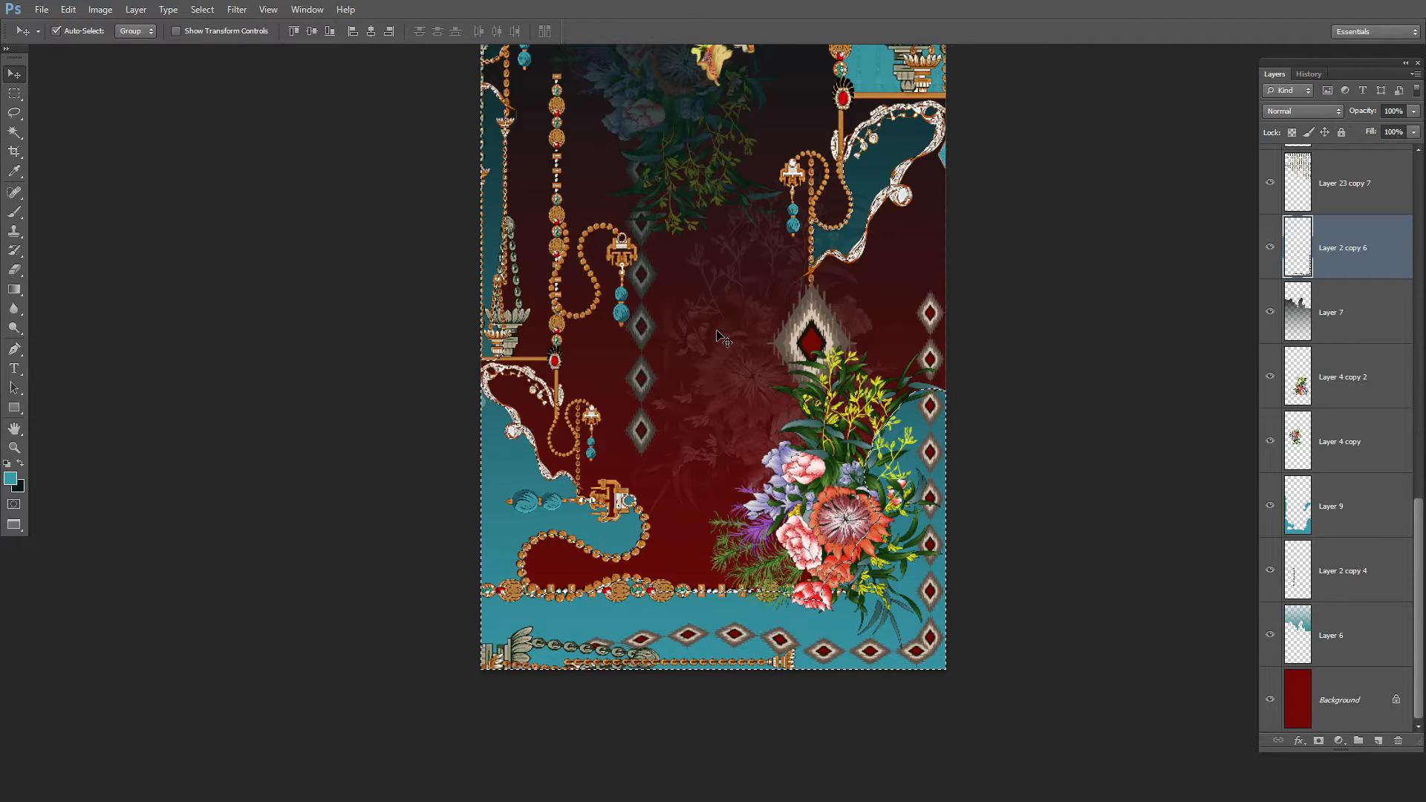
key("ctrl+d")
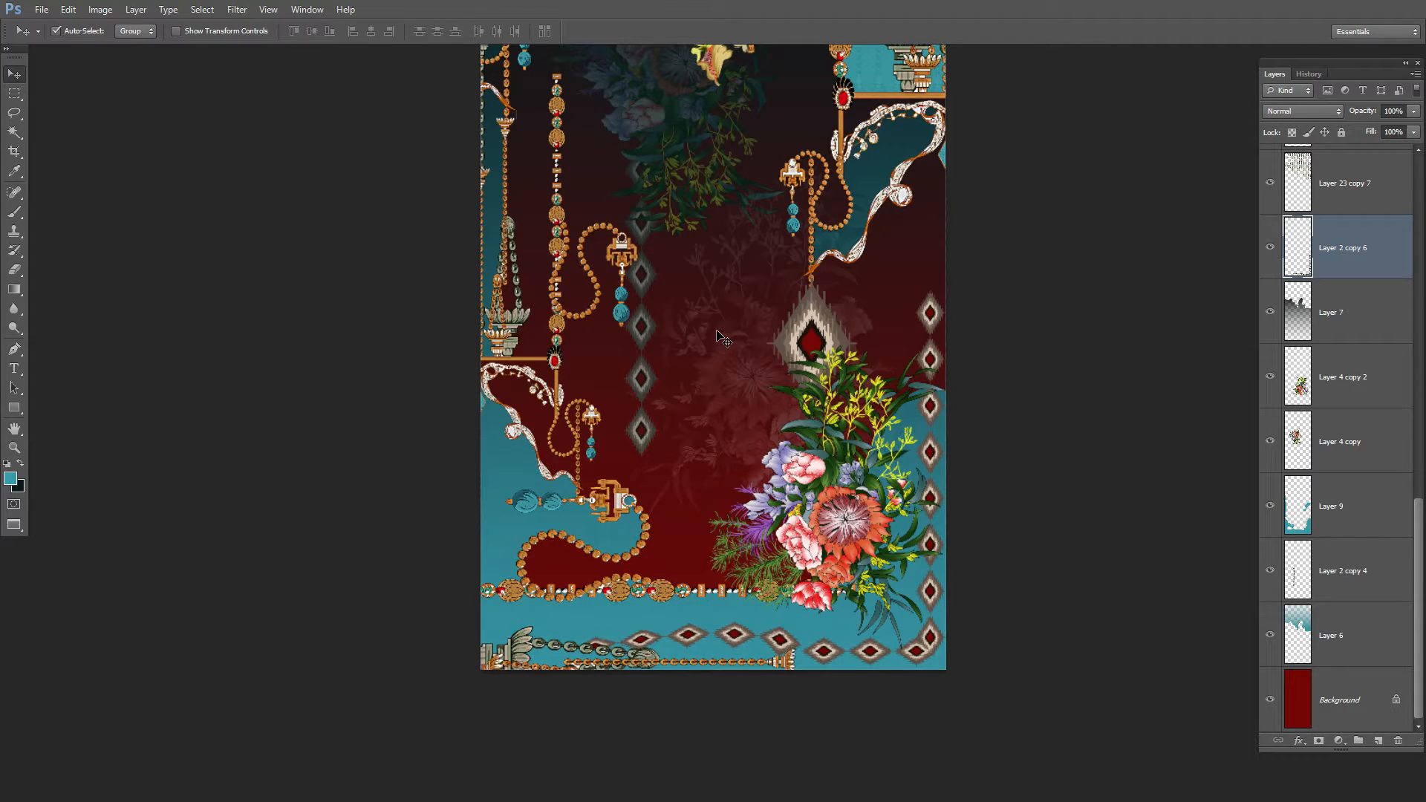
key("ctrl+shift+d")
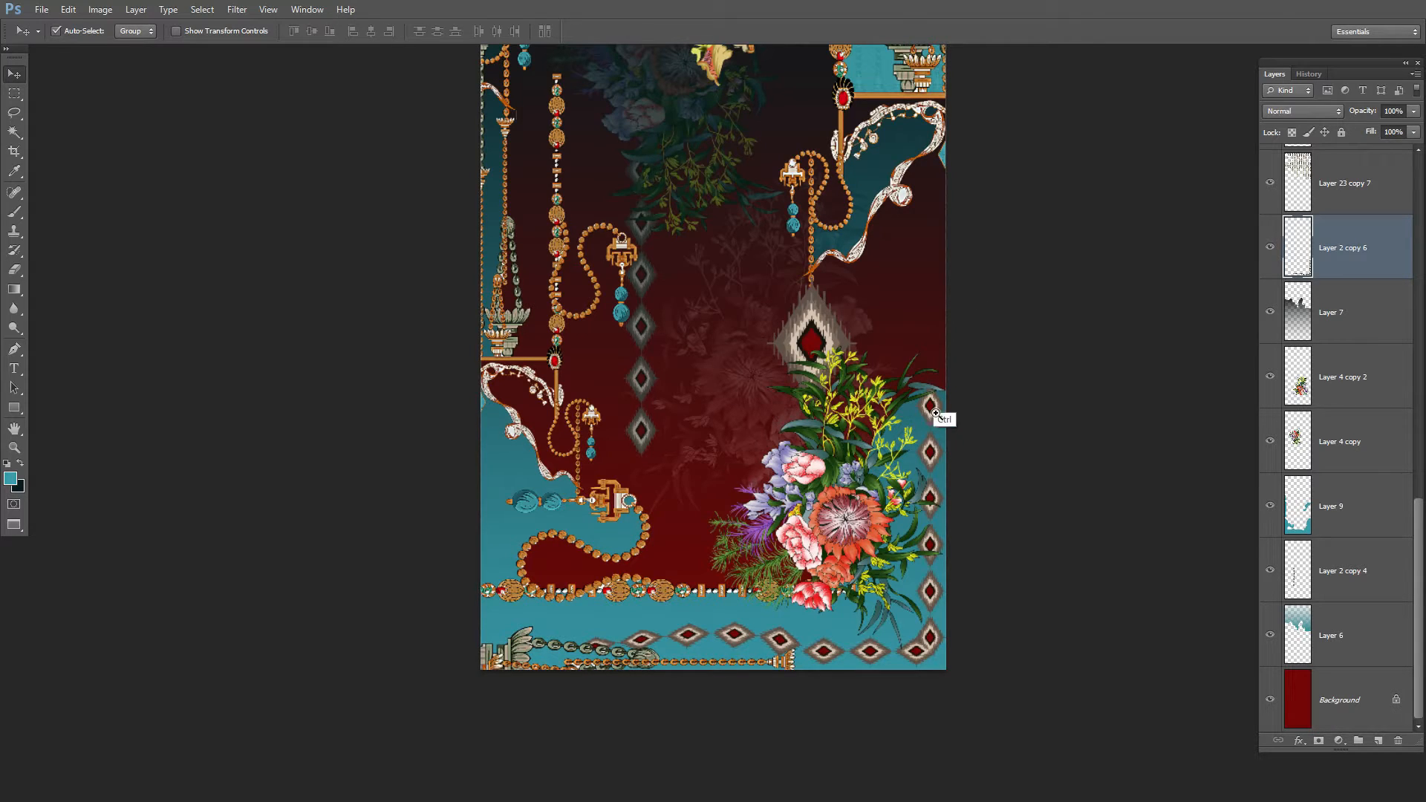
Examine the trimmed right border and the chains, flowers and diamonds along the dupatta's bottom edge at close range.
left_click_drag(934, 391, 870, 395)
left_click_drag(955, 438, 996, 446)
left_click_drag(926, 477, 872, 486)
left_click_drag(748, 542, 824, 573)
left_click_drag(774, 486, 741, 506)
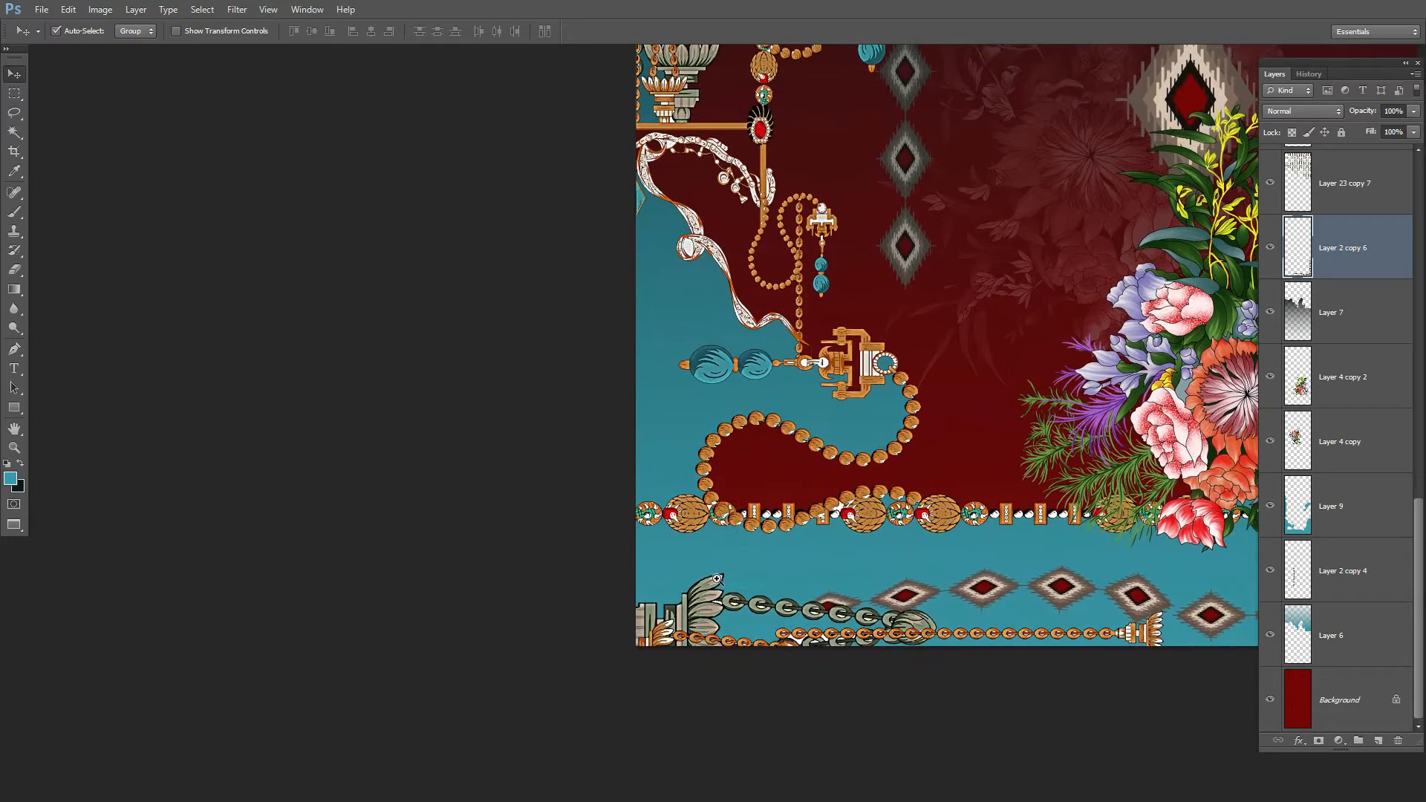
left_click_drag(712, 577, 647, 543)
left_click_drag(708, 481, 682, 548)
left_click_drag(707, 600, 728, 504)
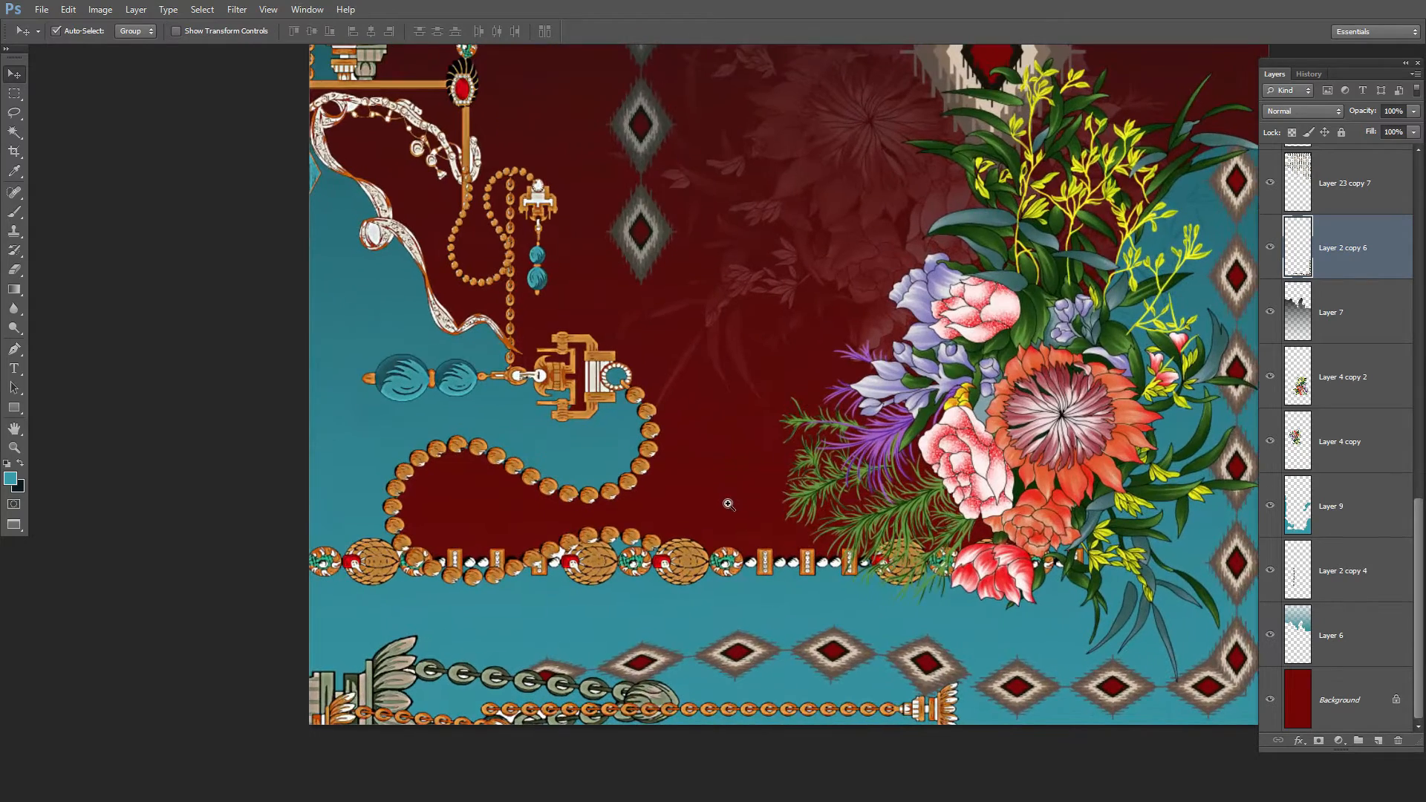
left_click_drag(731, 559, 709, 546)
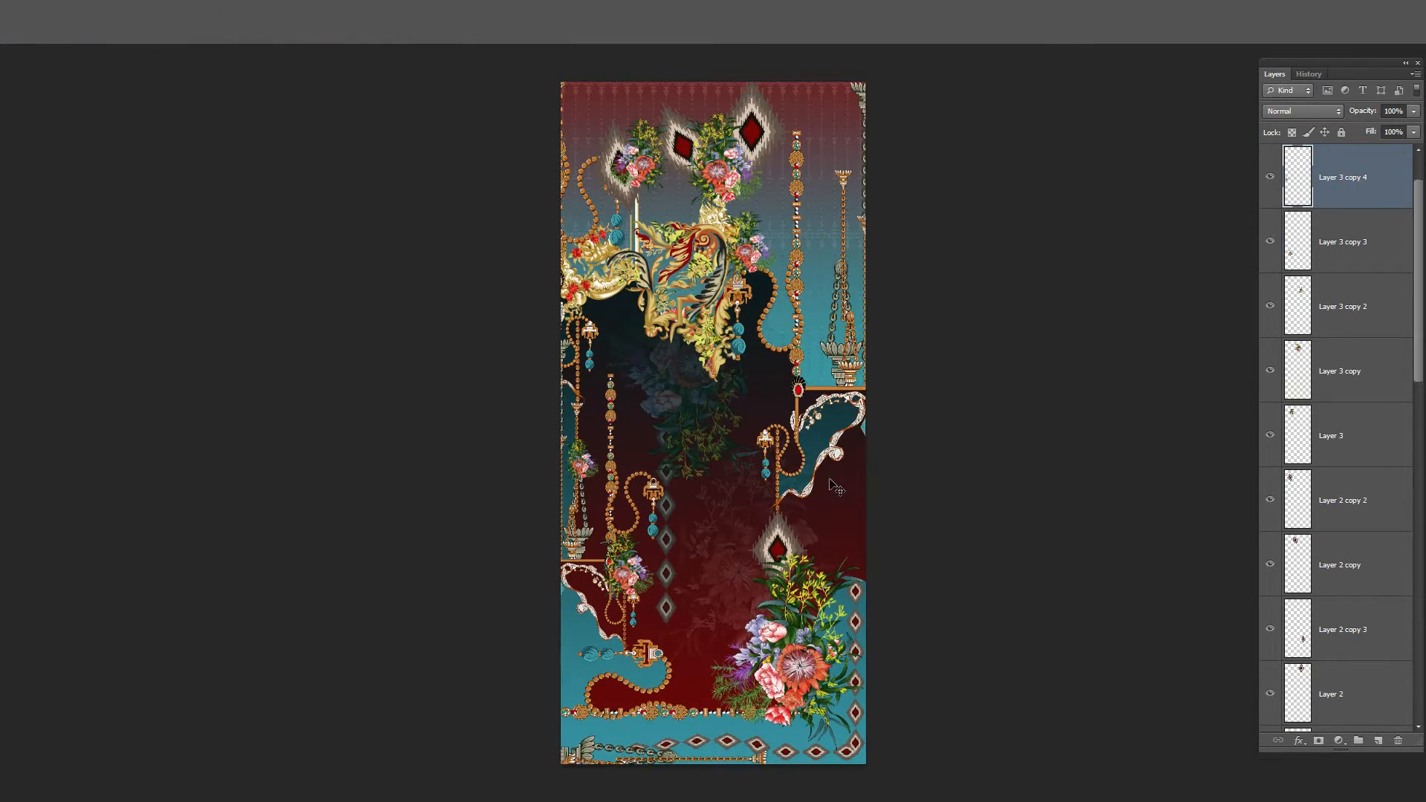
Review the dupatta in full-screen view from the golden ornament down to the bottom border, and as a whole.
key("f")
left_click_drag(755, 677, 841, 572)
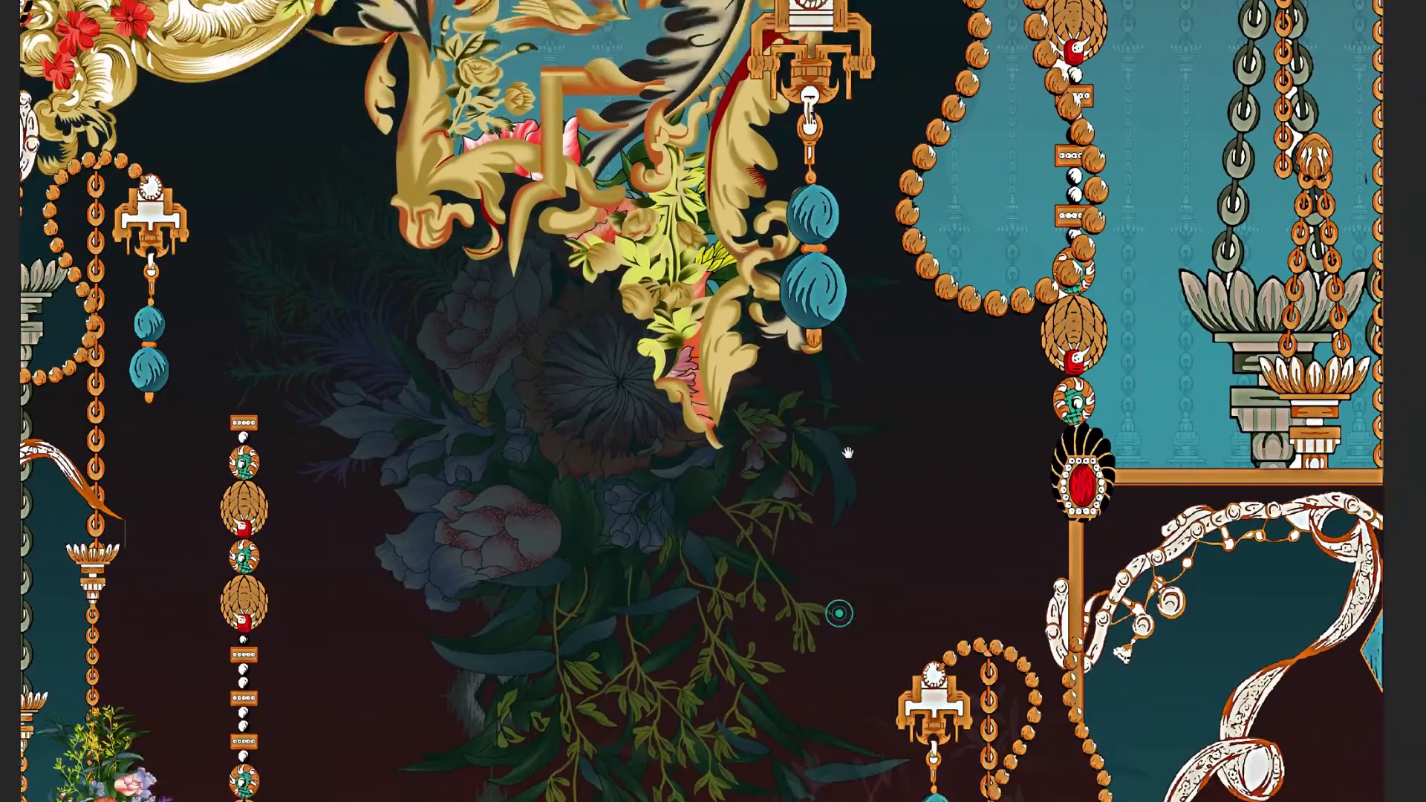
left_click_drag(848, 454, 853, 320)
left_click_drag(845, 613, 853, 417)
left_click_drag(851, 583, 857, 484)
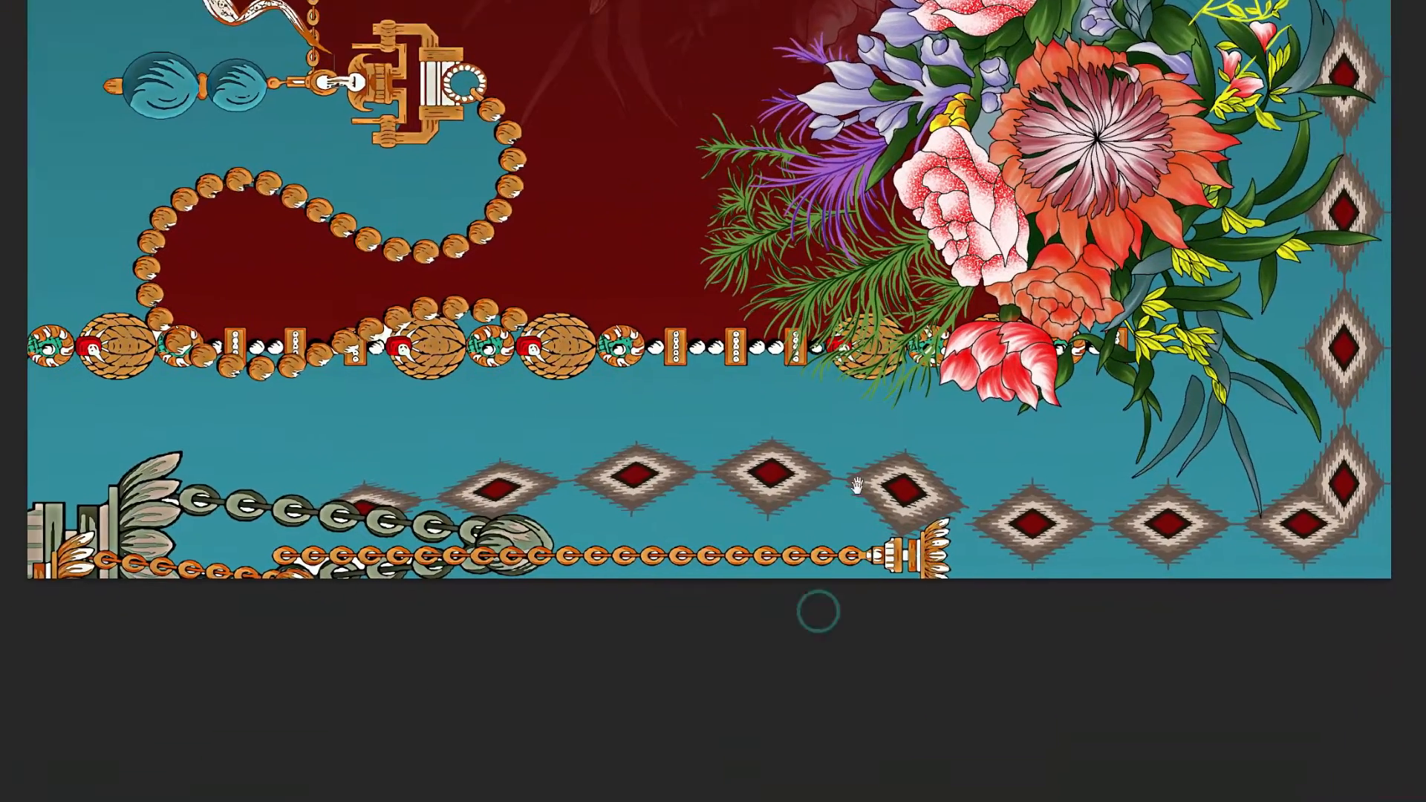
key("ctrl+0")
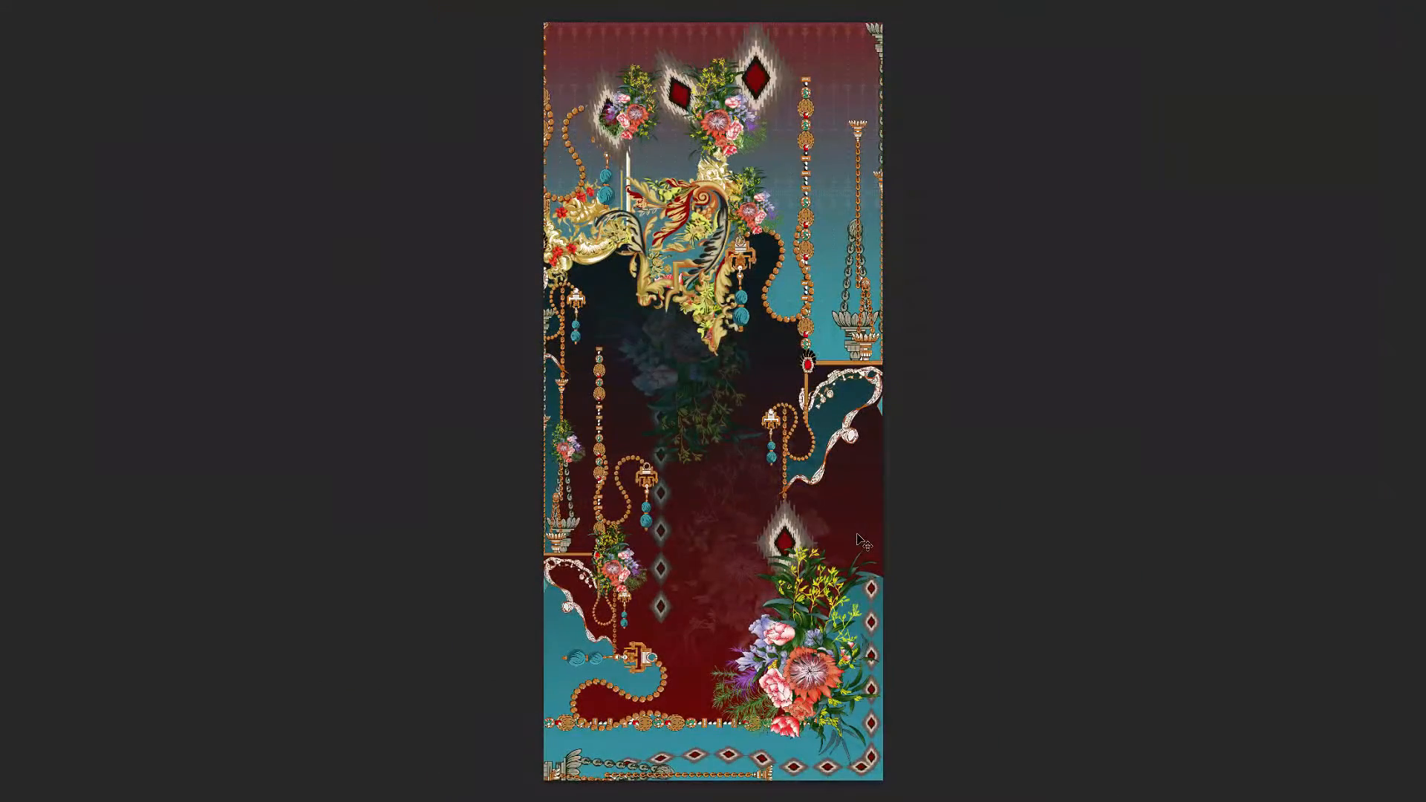
key("f")
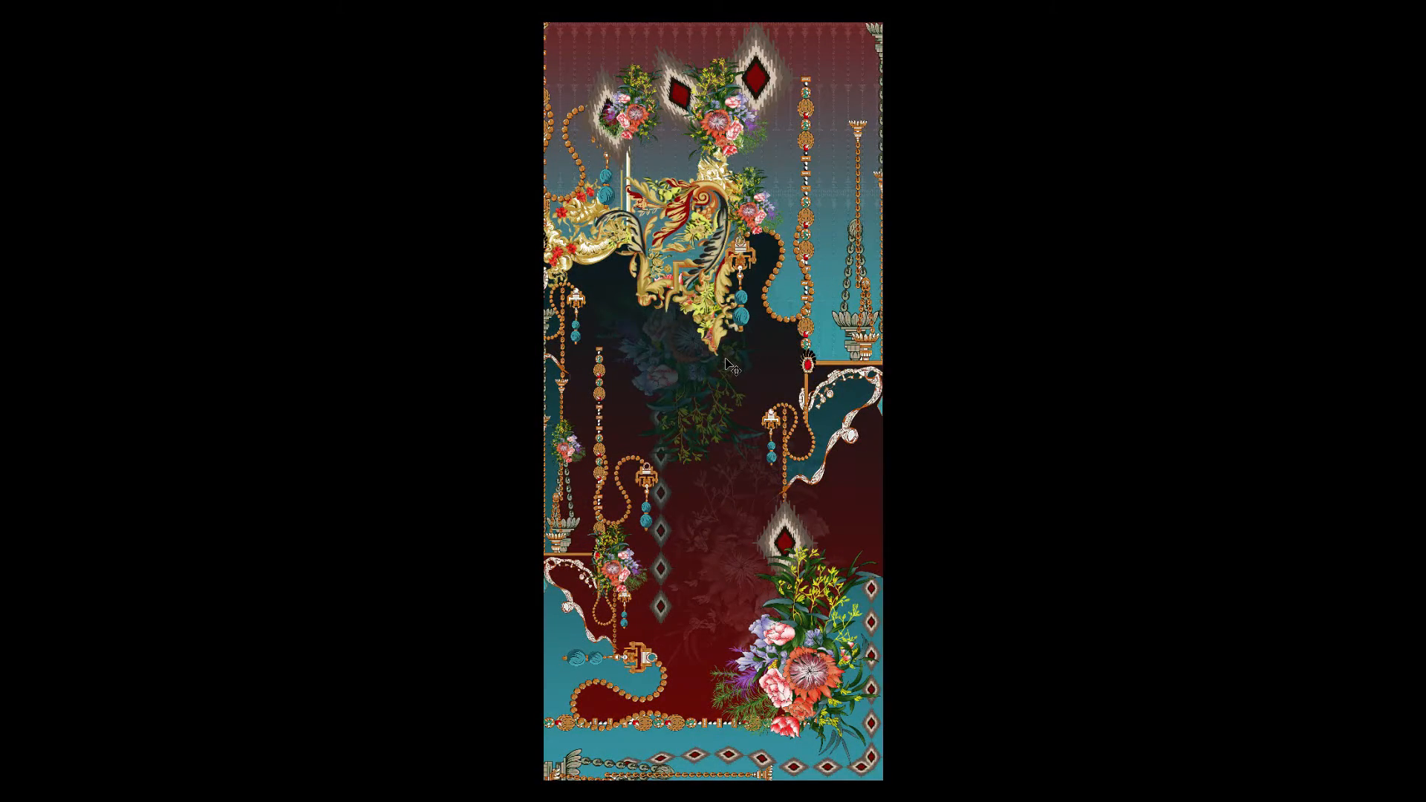
Switch to the D#1041 FULL SHIRT document and examine it full-screen from the teal top down to the lower panel.
key("f")
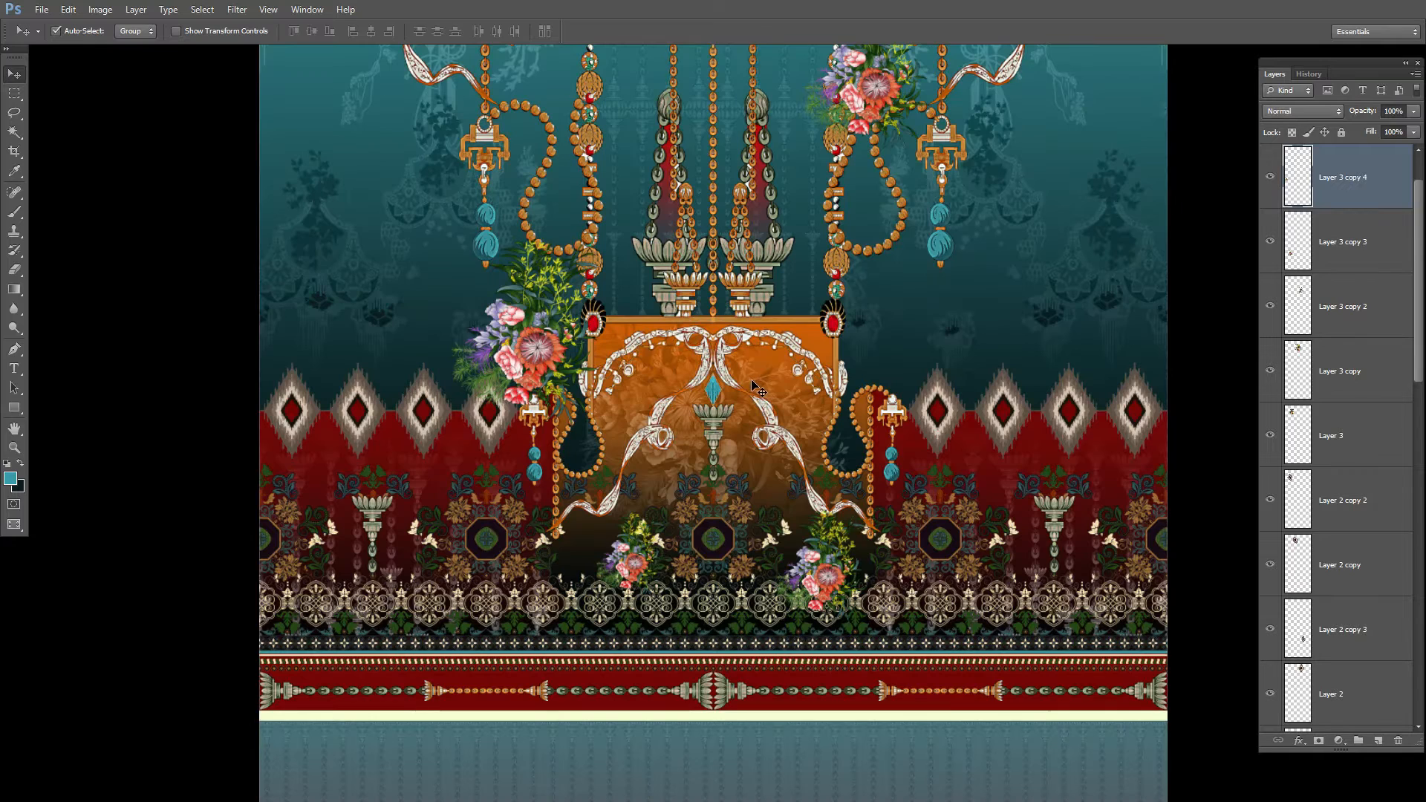
left_click(746, 391)
left_click_drag(758, 408, 724, 391)
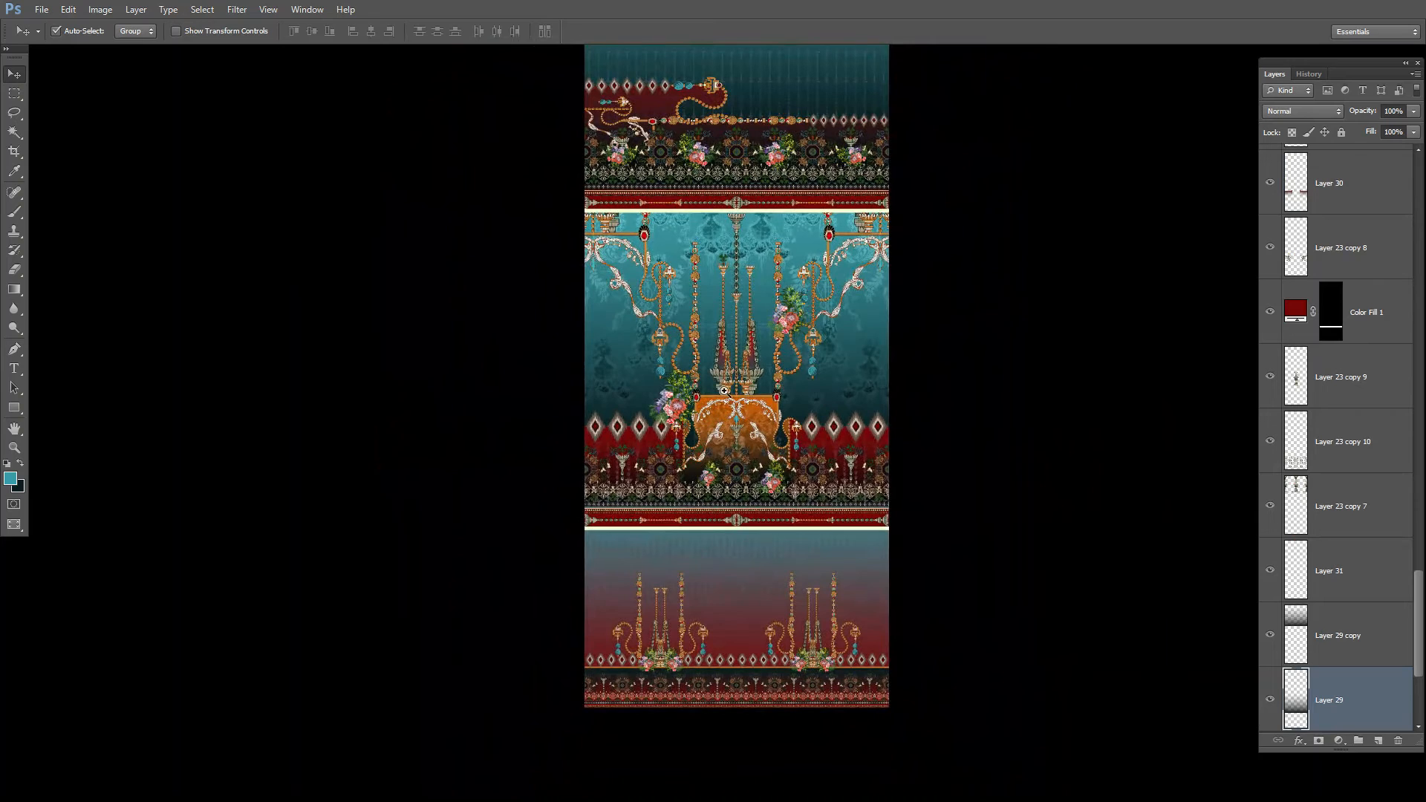
left_click_drag(723, 539, 715, 732)
left_click_drag(750, 495, 804, 401)
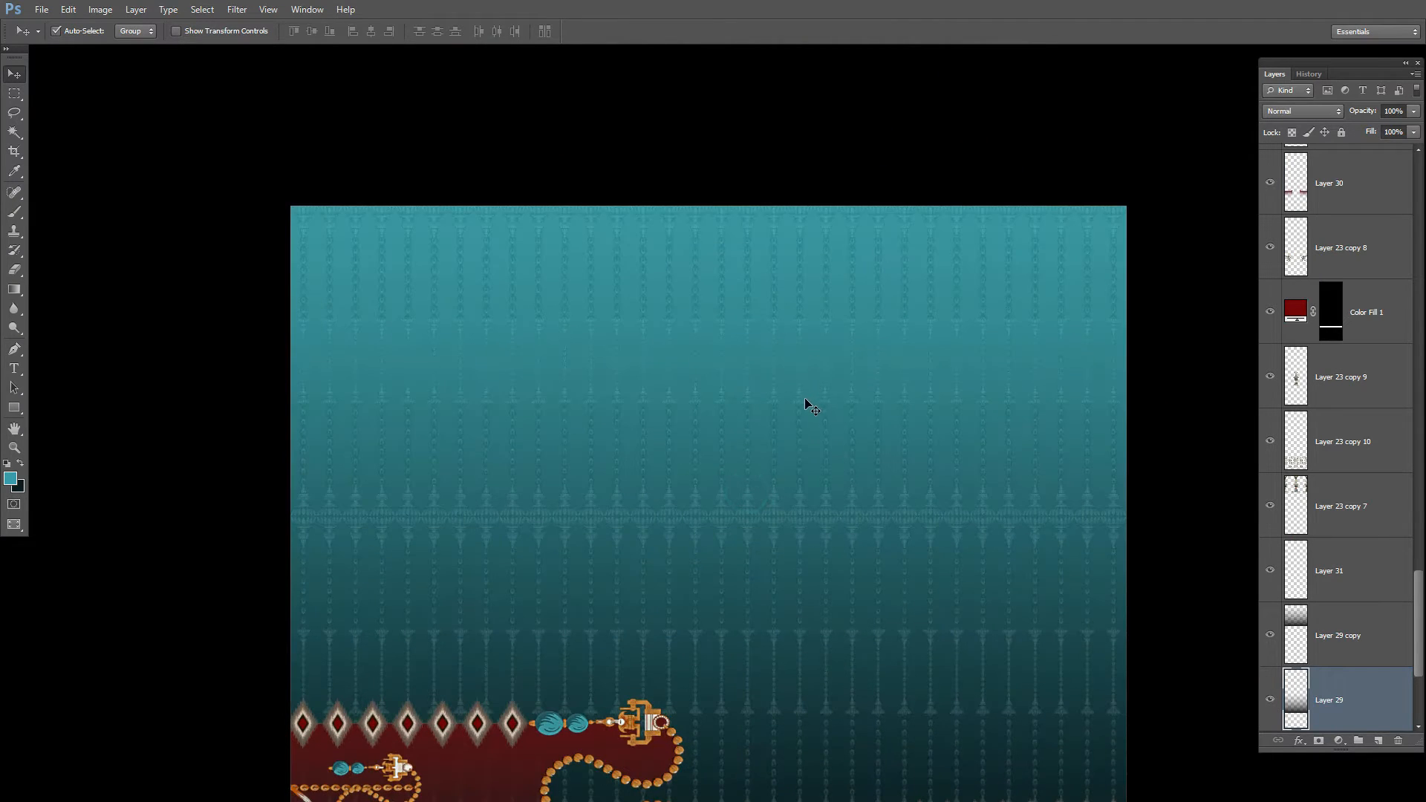
key("f")
left_click_drag(787, 477, 767, 330)
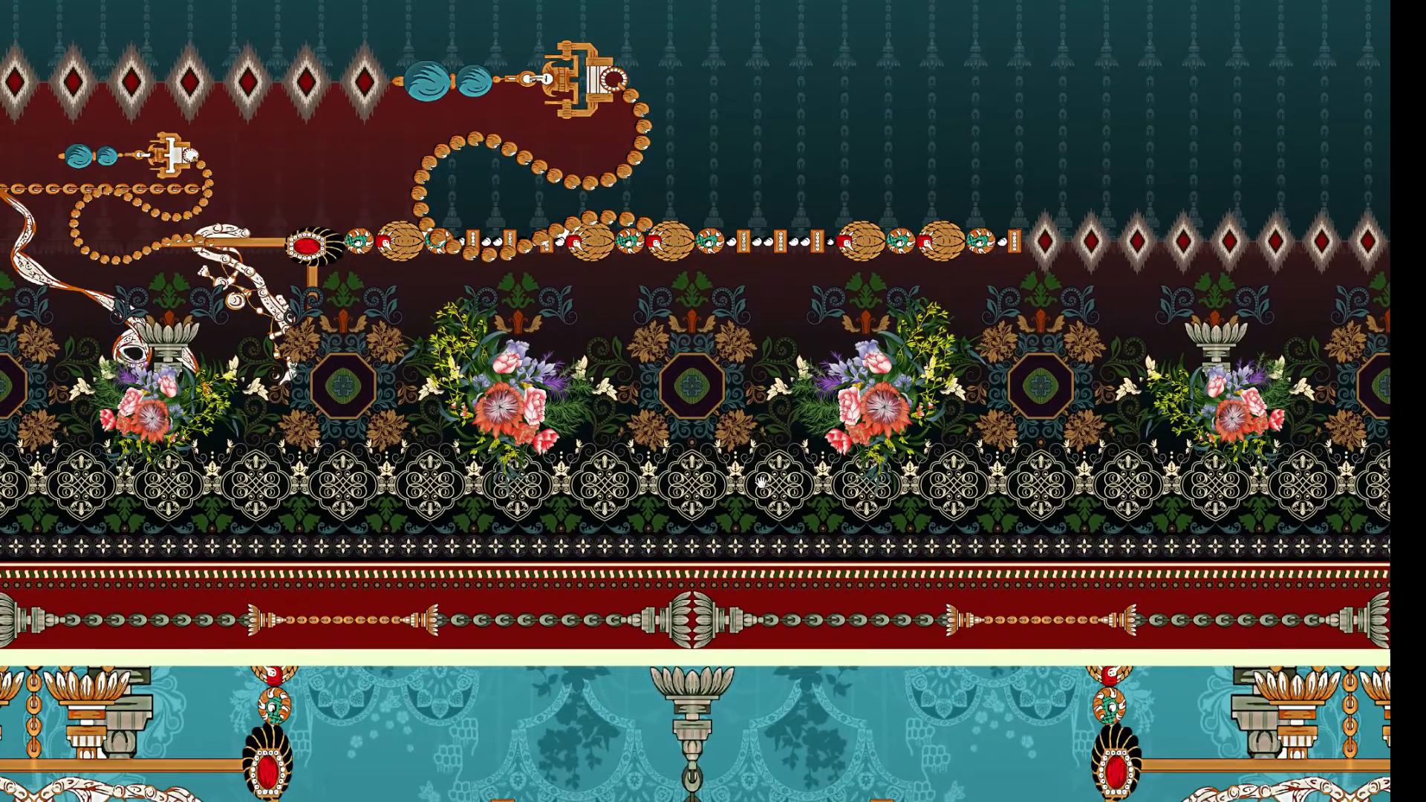
left_click_drag(779, 529, 773, 395)
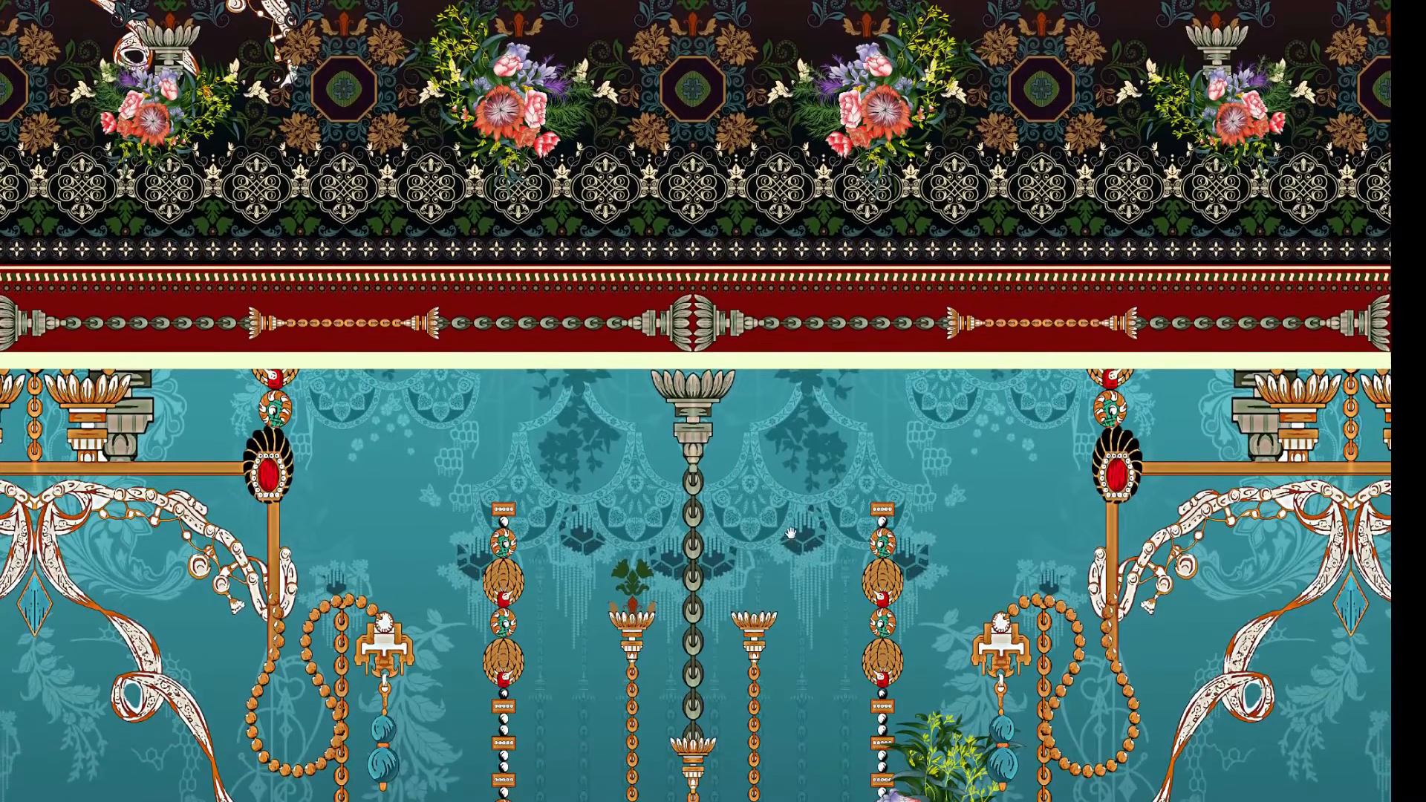
left_click_drag(793, 531, 793, 376)
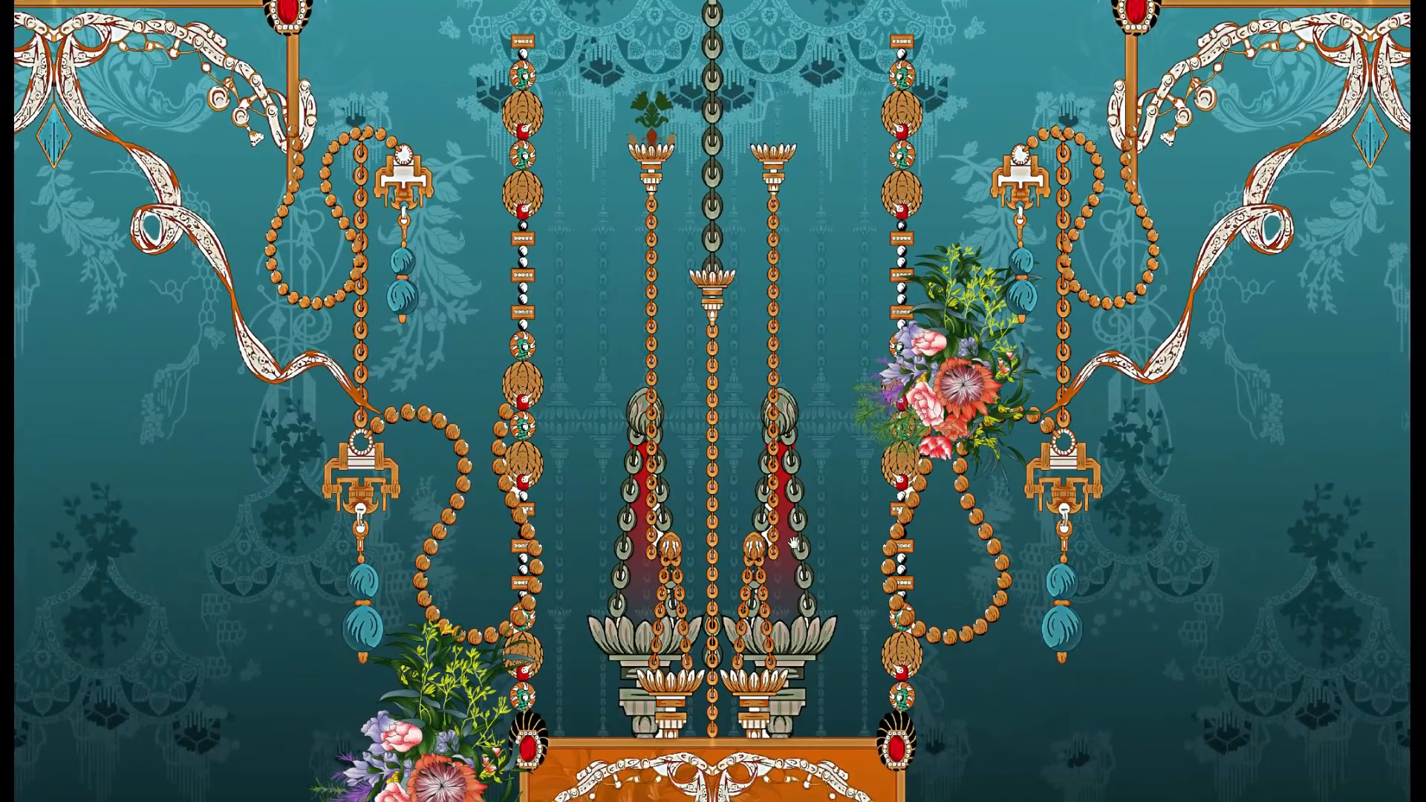
left_click_drag(794, 520, 765, 357)
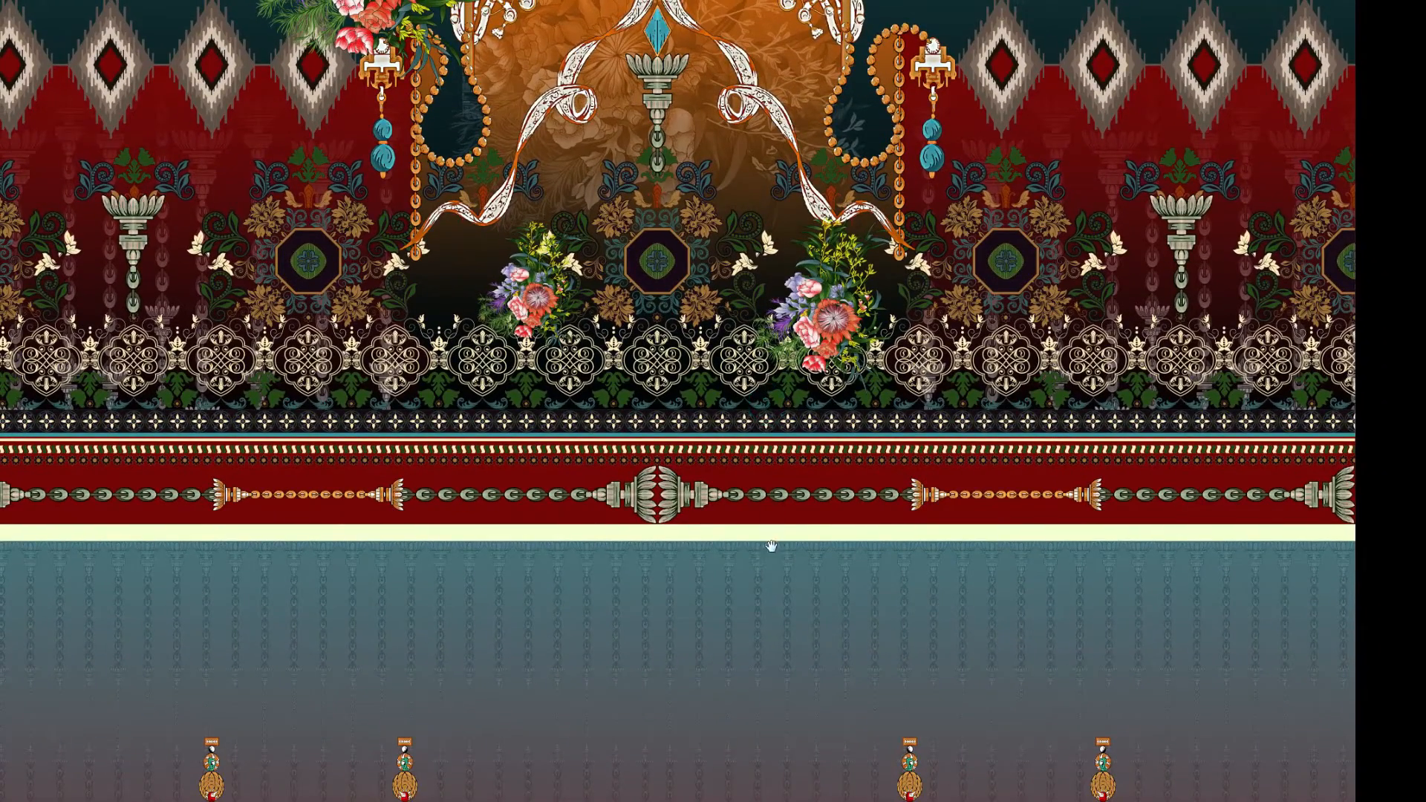
left_click_drag(774, 542, 777, 379)
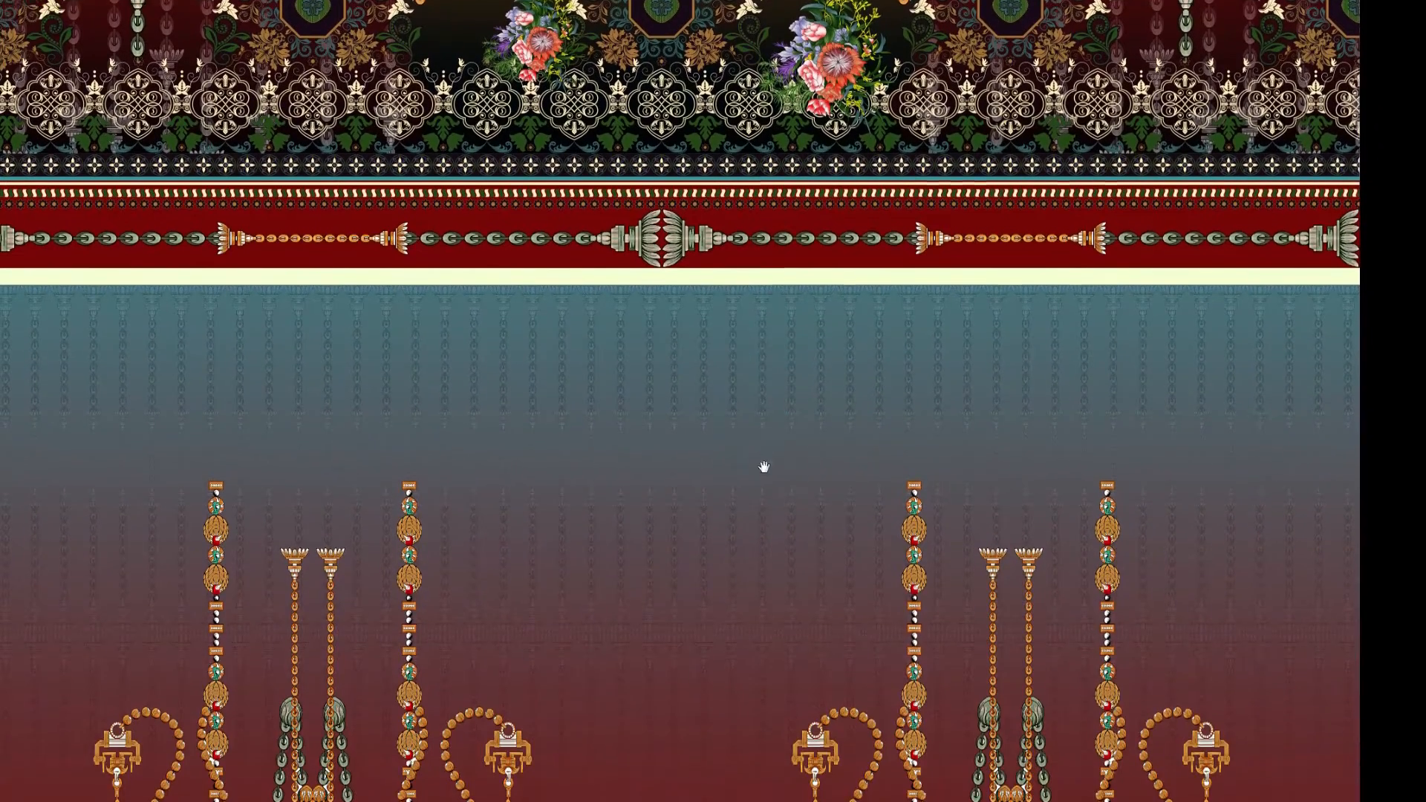
left_click_drag(768, 548, 780, 379)
left_click_drag(768, 487, 753, 583)
left_click(775, 451, "alt")
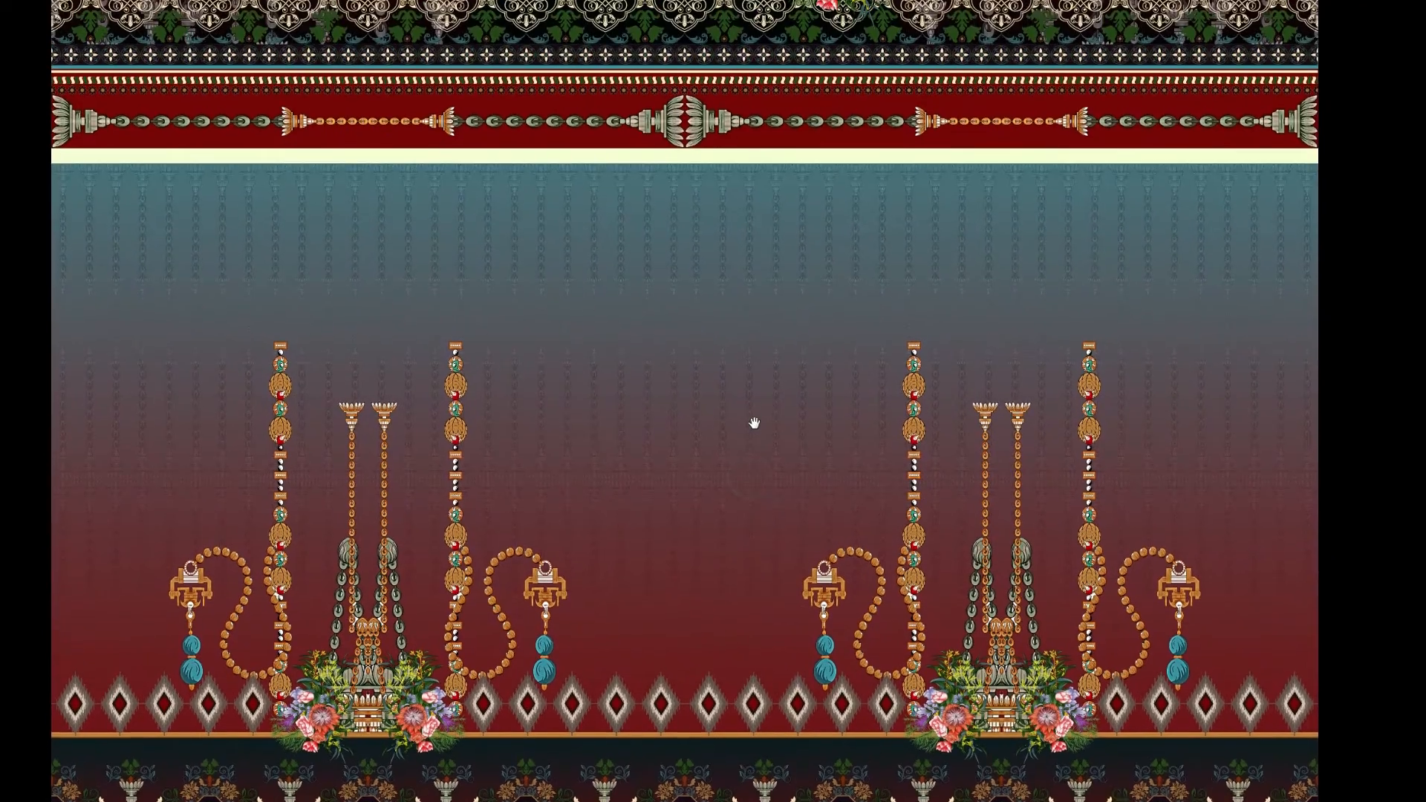
left_click_drag(759, 438, 688, 448)
View the whole shirt design fitted to the screen, and inspect the central teal panel's chains and tassels up close.
key("ctrl+0")
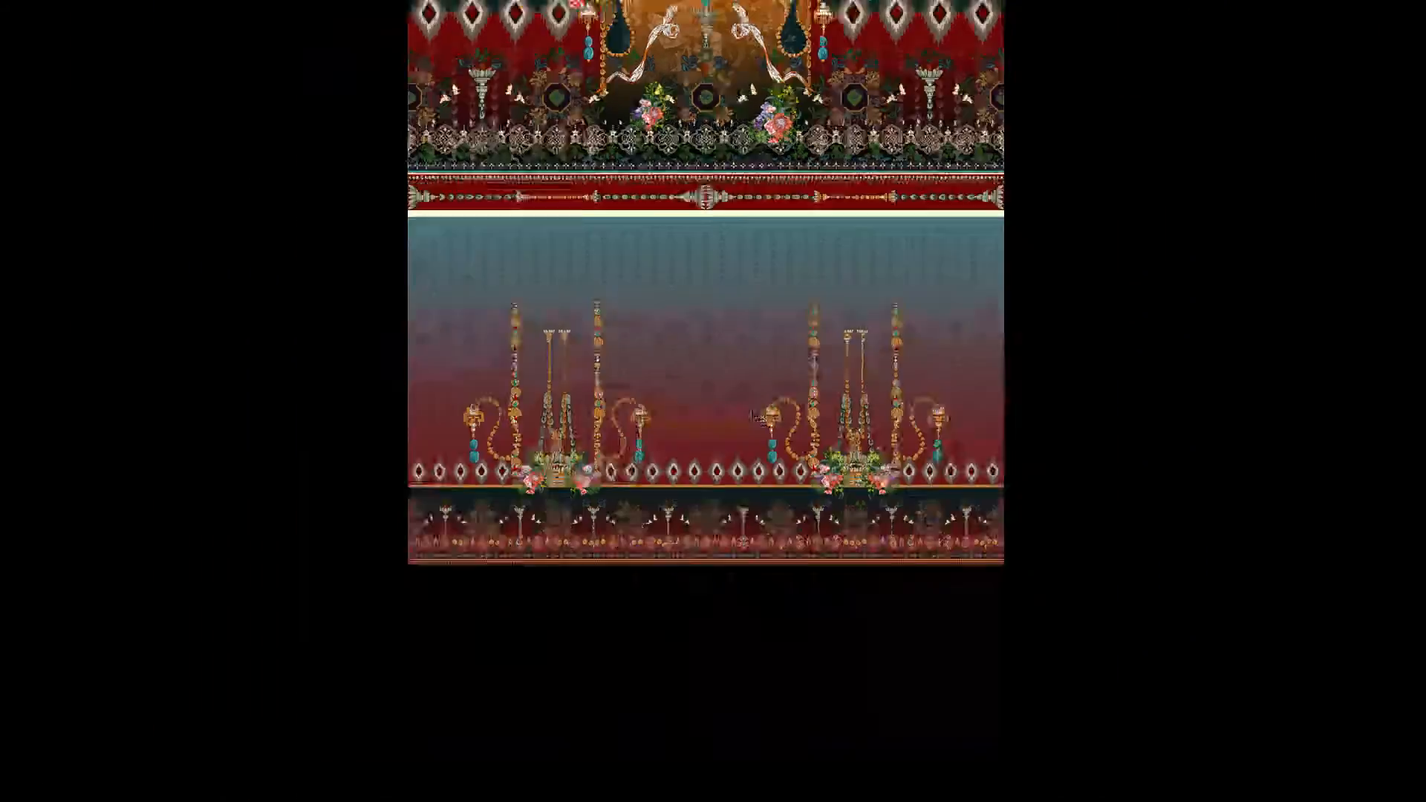
key("f")
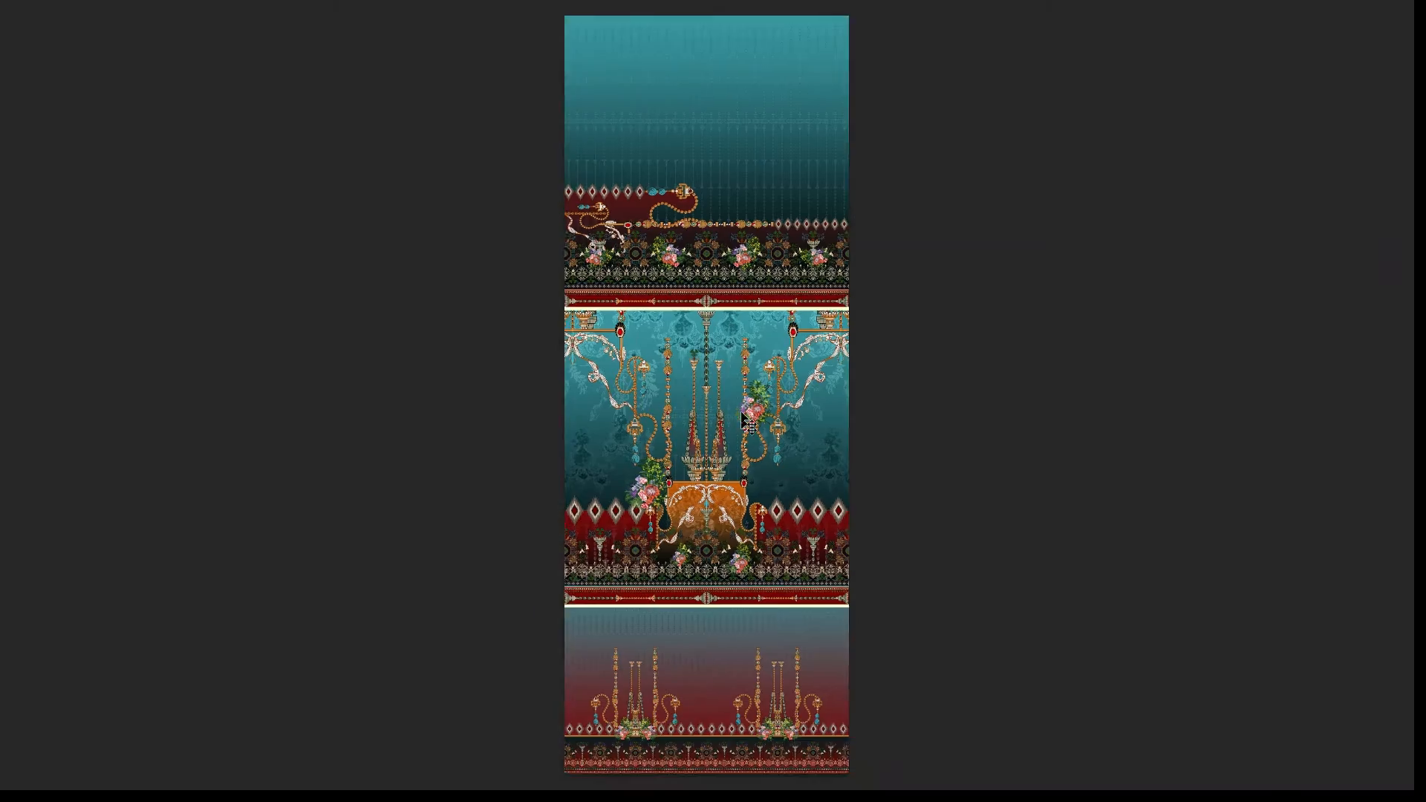
left_click_drag(718, 460, 799, 389)
key("Tab")
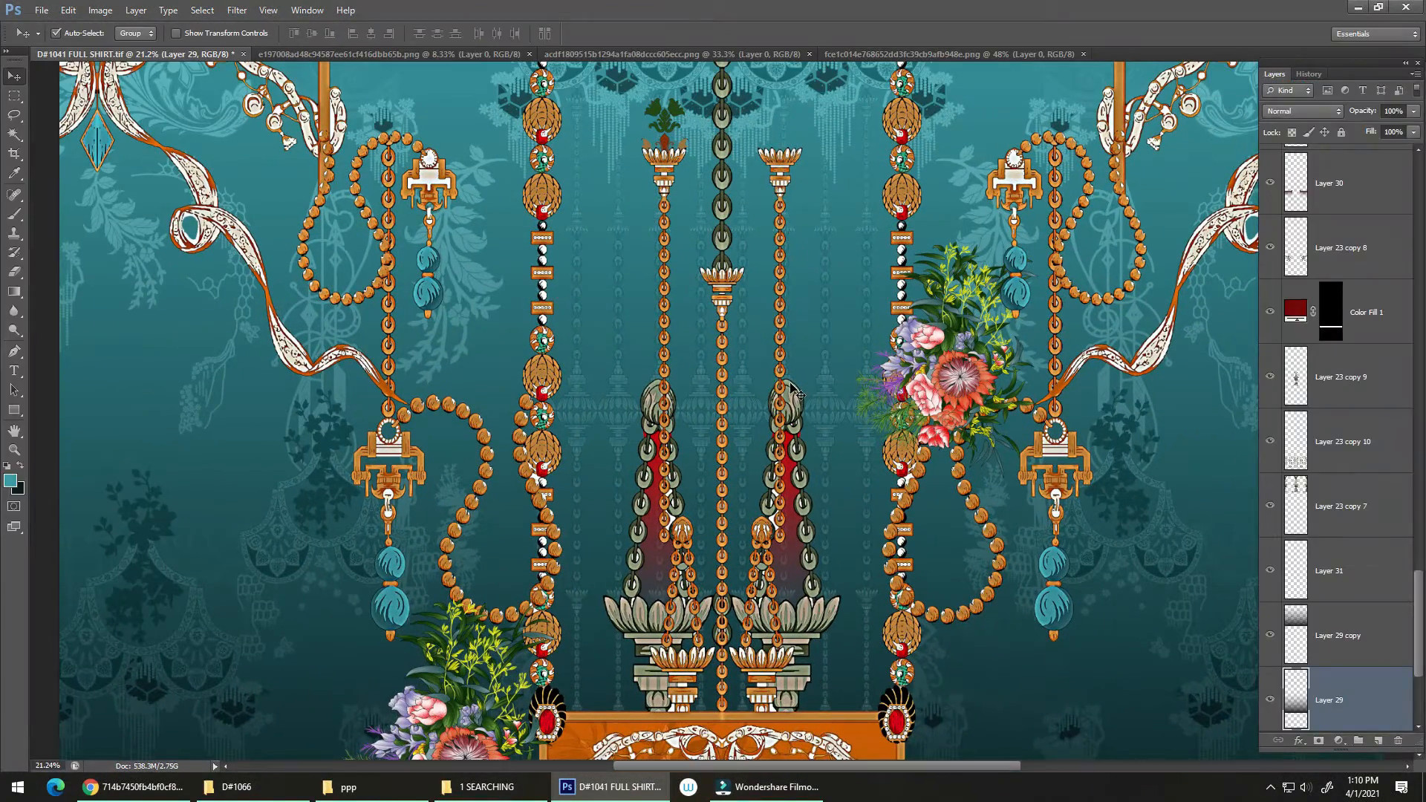
key("Tab")
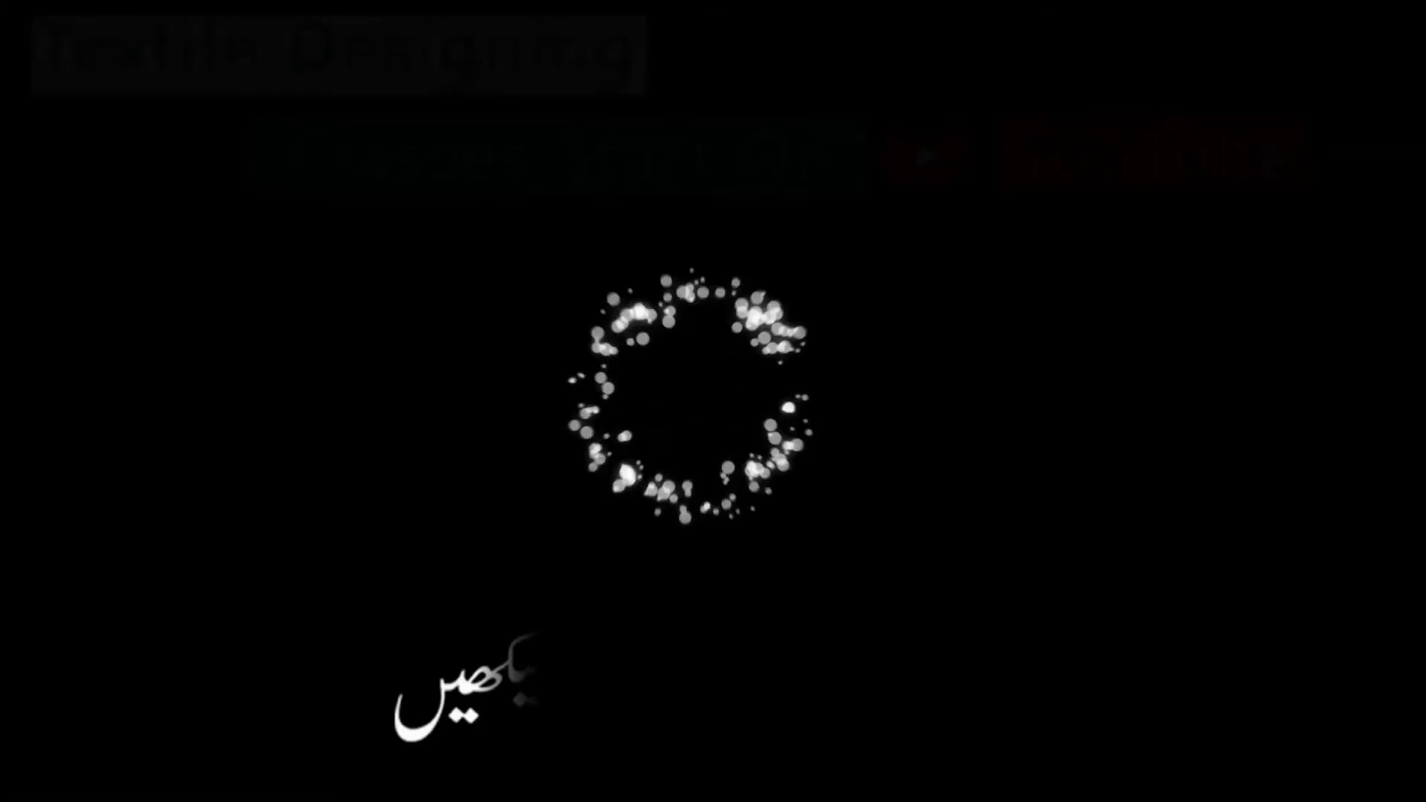